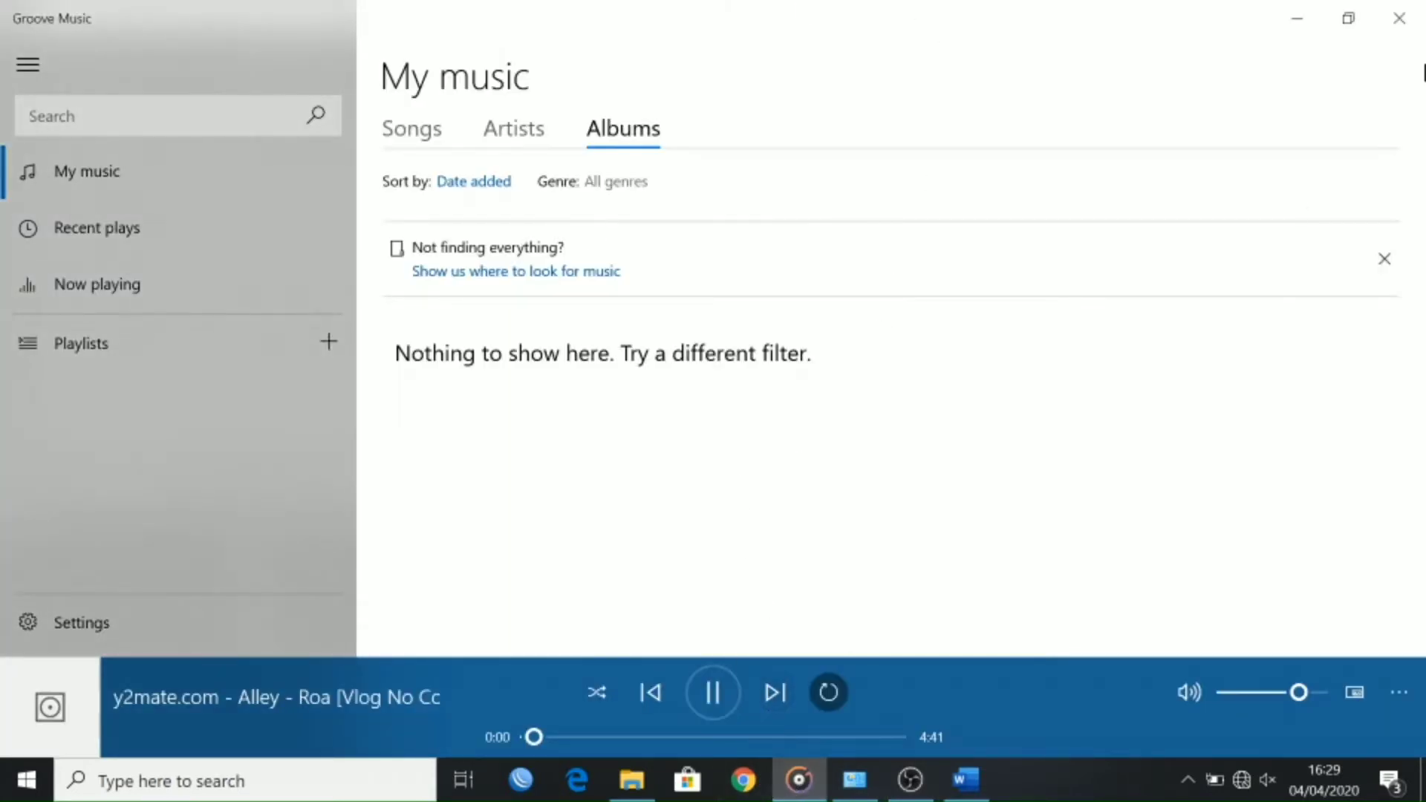
Step: Clear the open windows and review the title and setting topics in the Word outline on basic MikroTik configuration with DHCP
left_click(1297, 18)
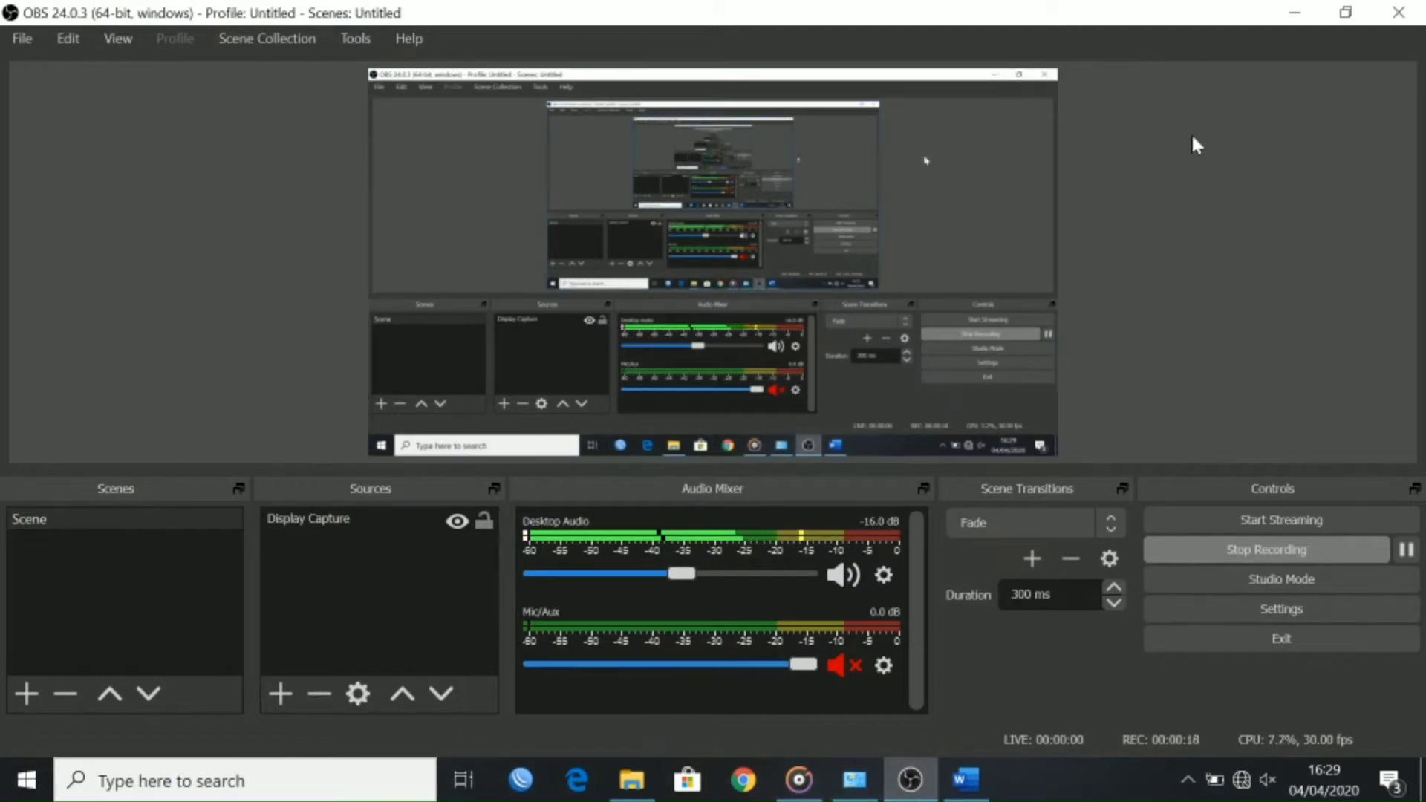
left_click(1295, 13)
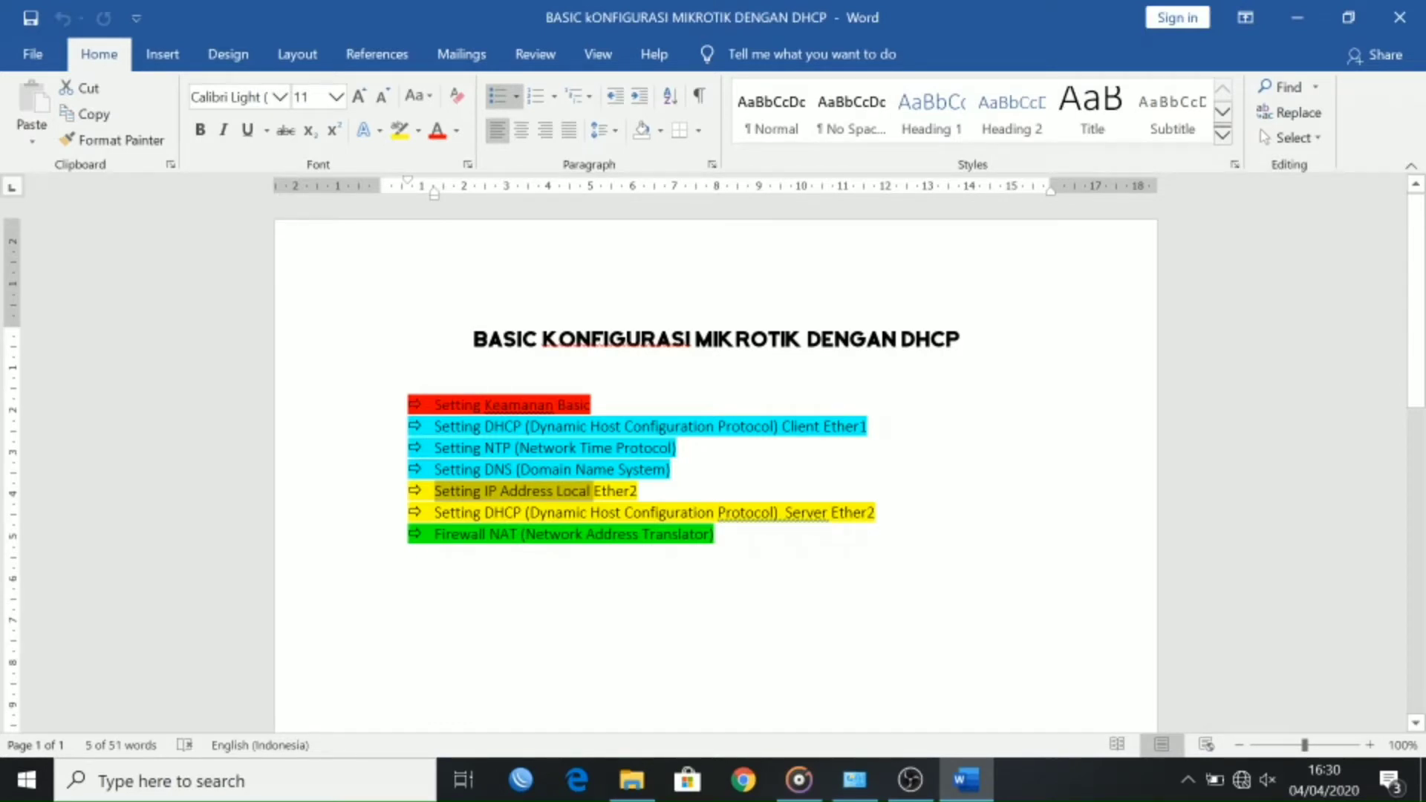
left_click_drag(472, 339, 966, 342)
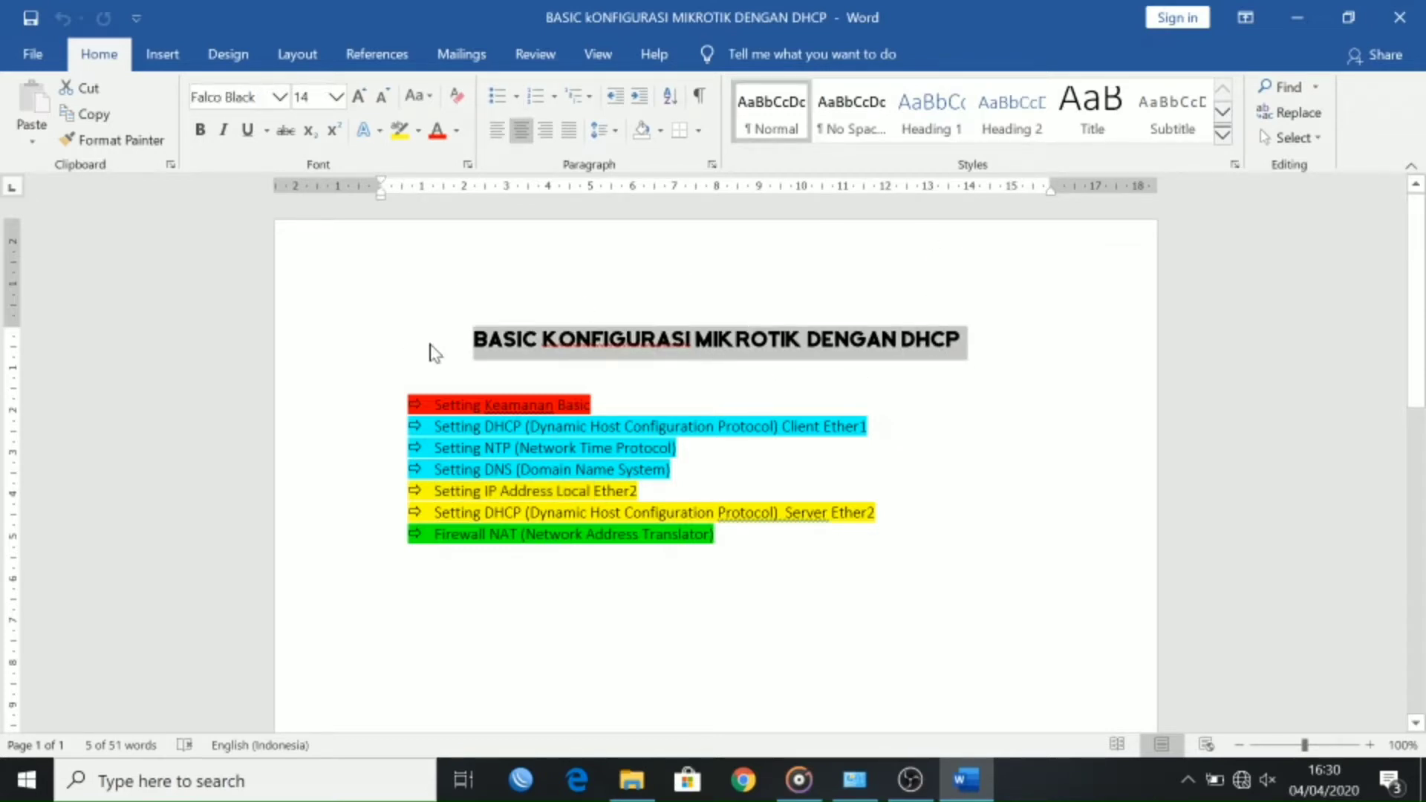
left_click(434, 405)
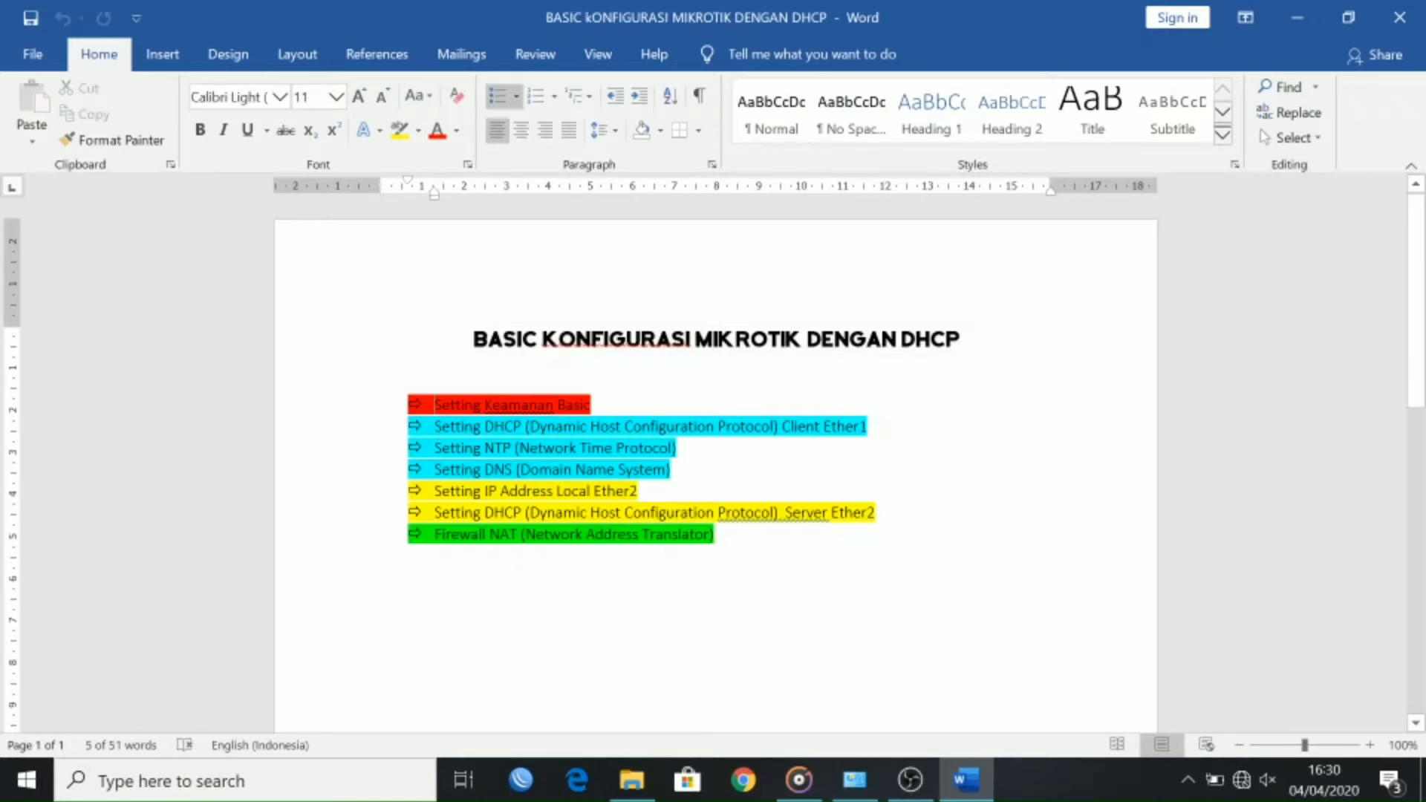
left_click_drag(435, 404, 602, 405)
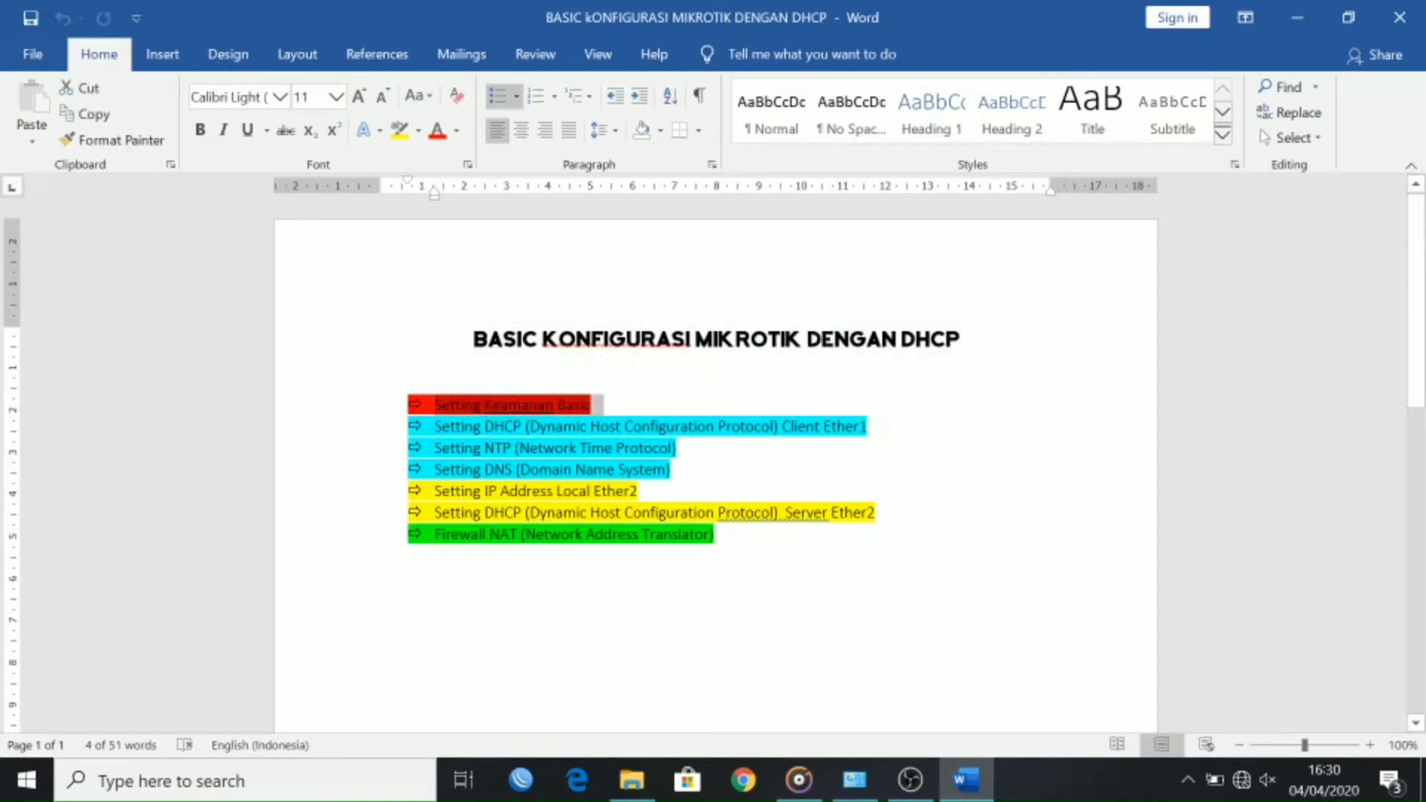
left_click_drag(435, 426, 524, 426)
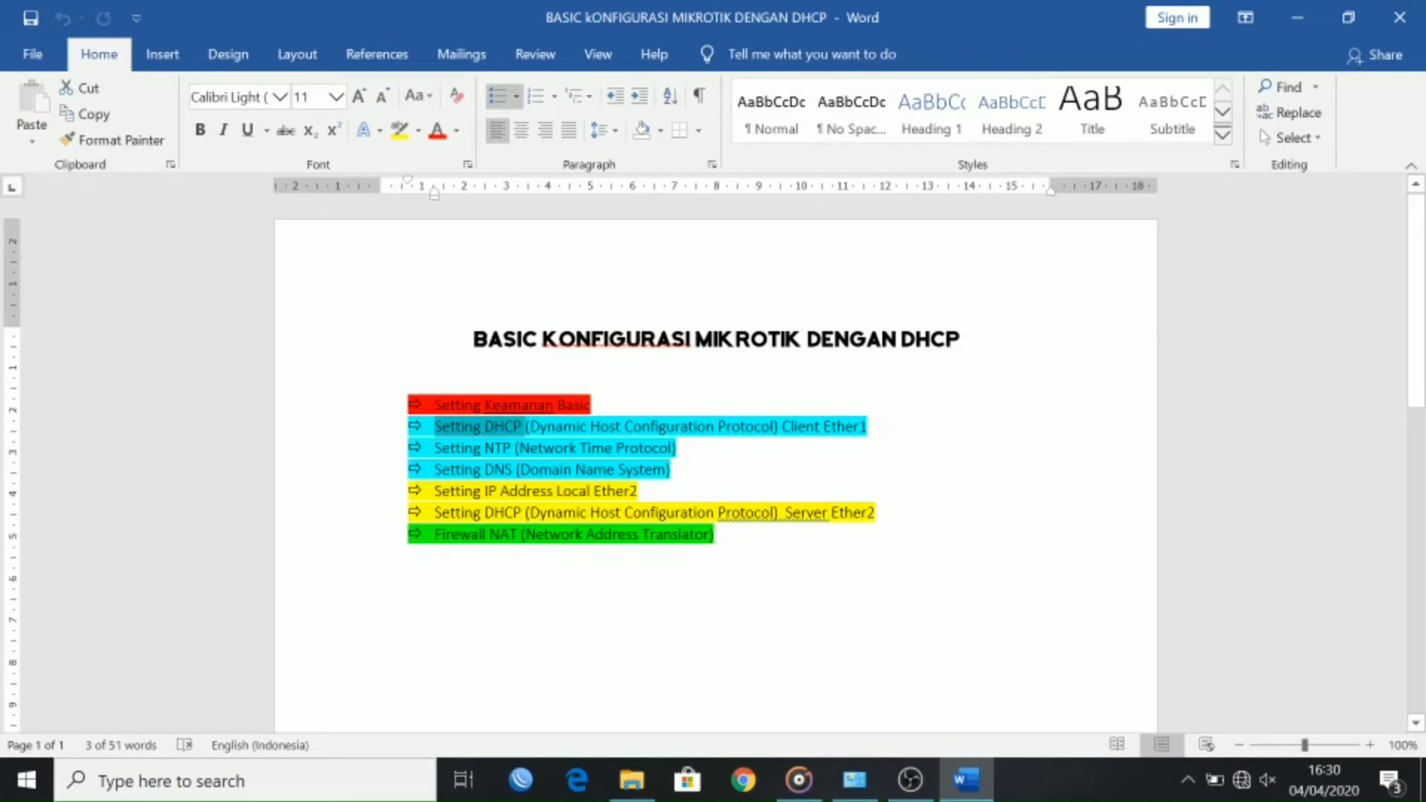
left_click_drag(434, 490, 636, 491)
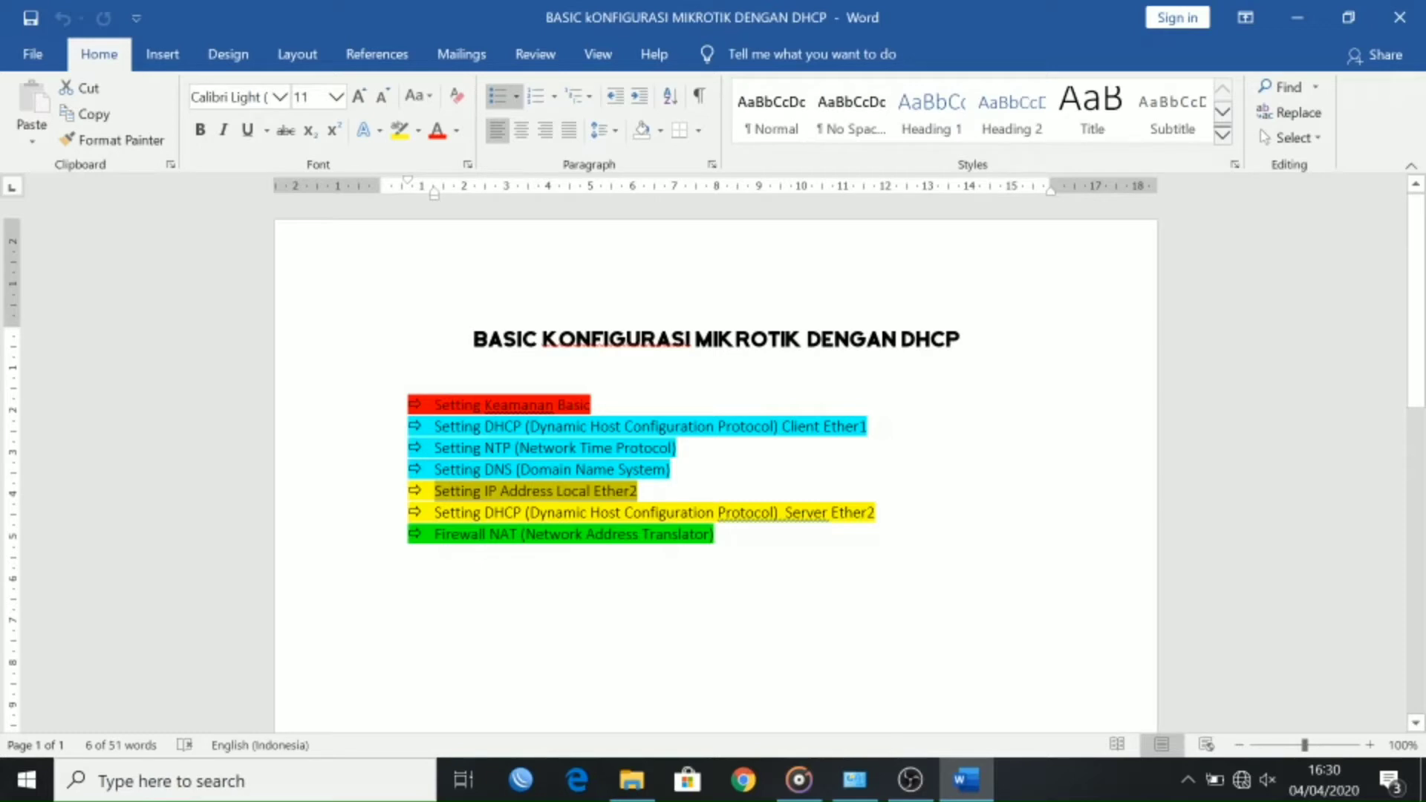
left_click_drag(435, 534, 586, 534)
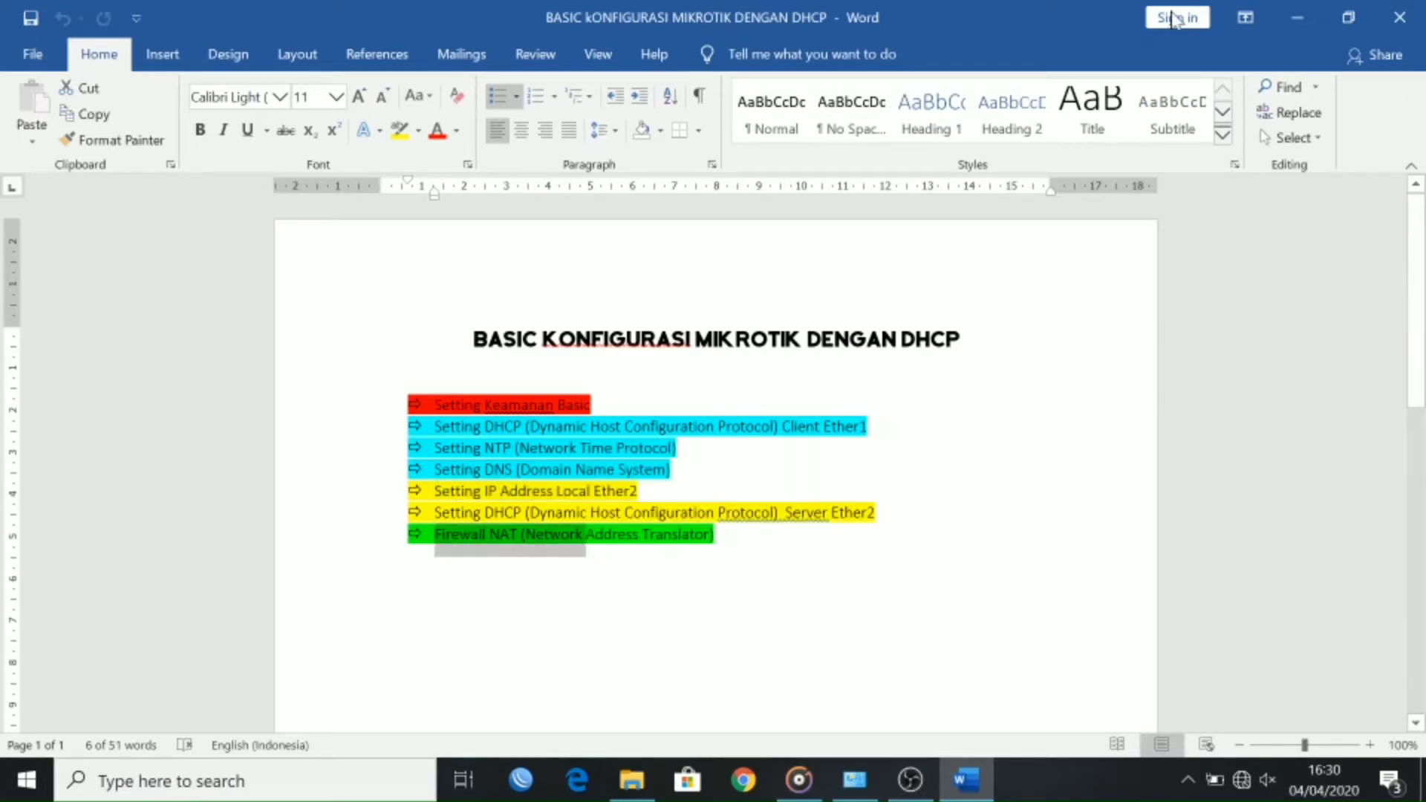
left_click(1297, 9)
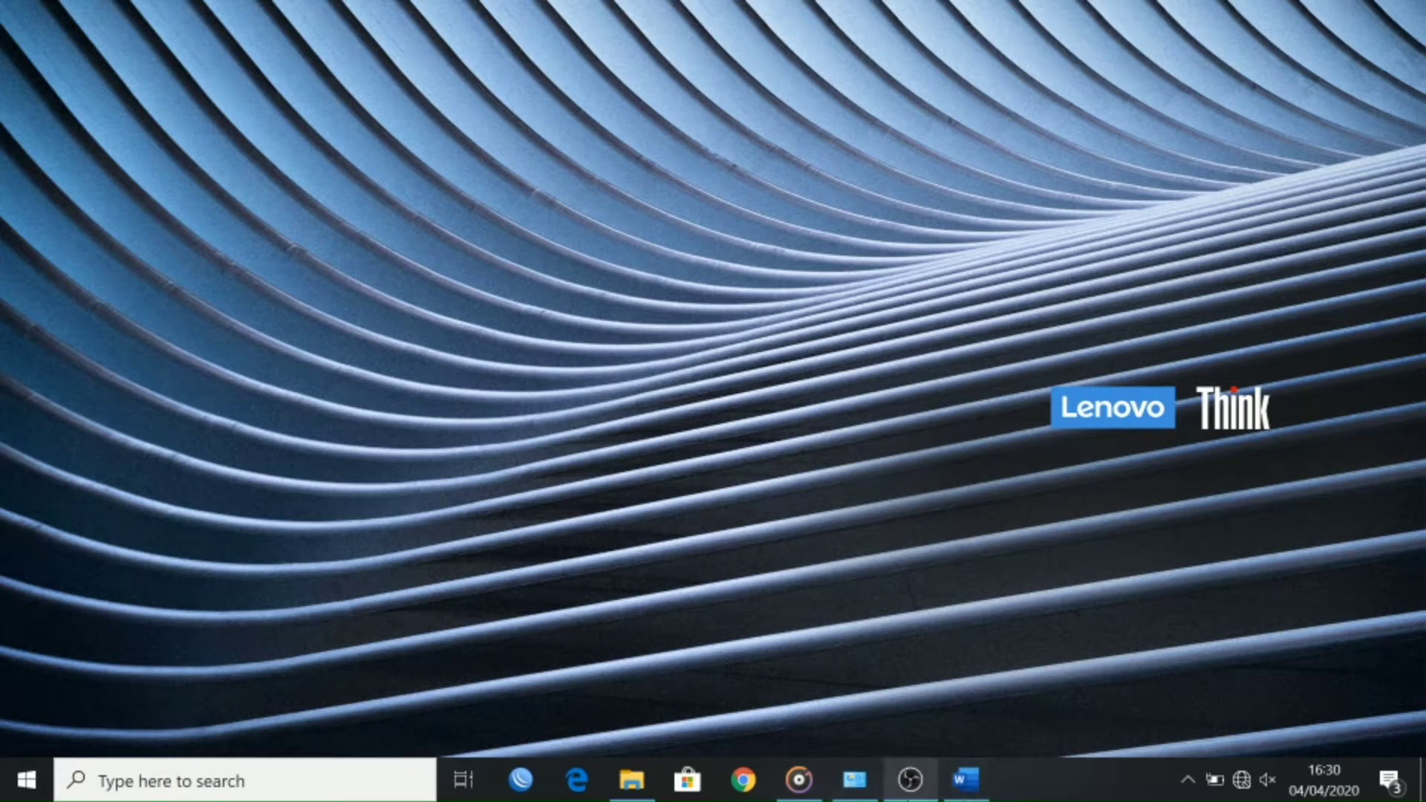
Step: Open WinBox, connect to the discovered MikroTik neighbor as admin with a blank password, and enlarge the session window
left_click(522, 790)
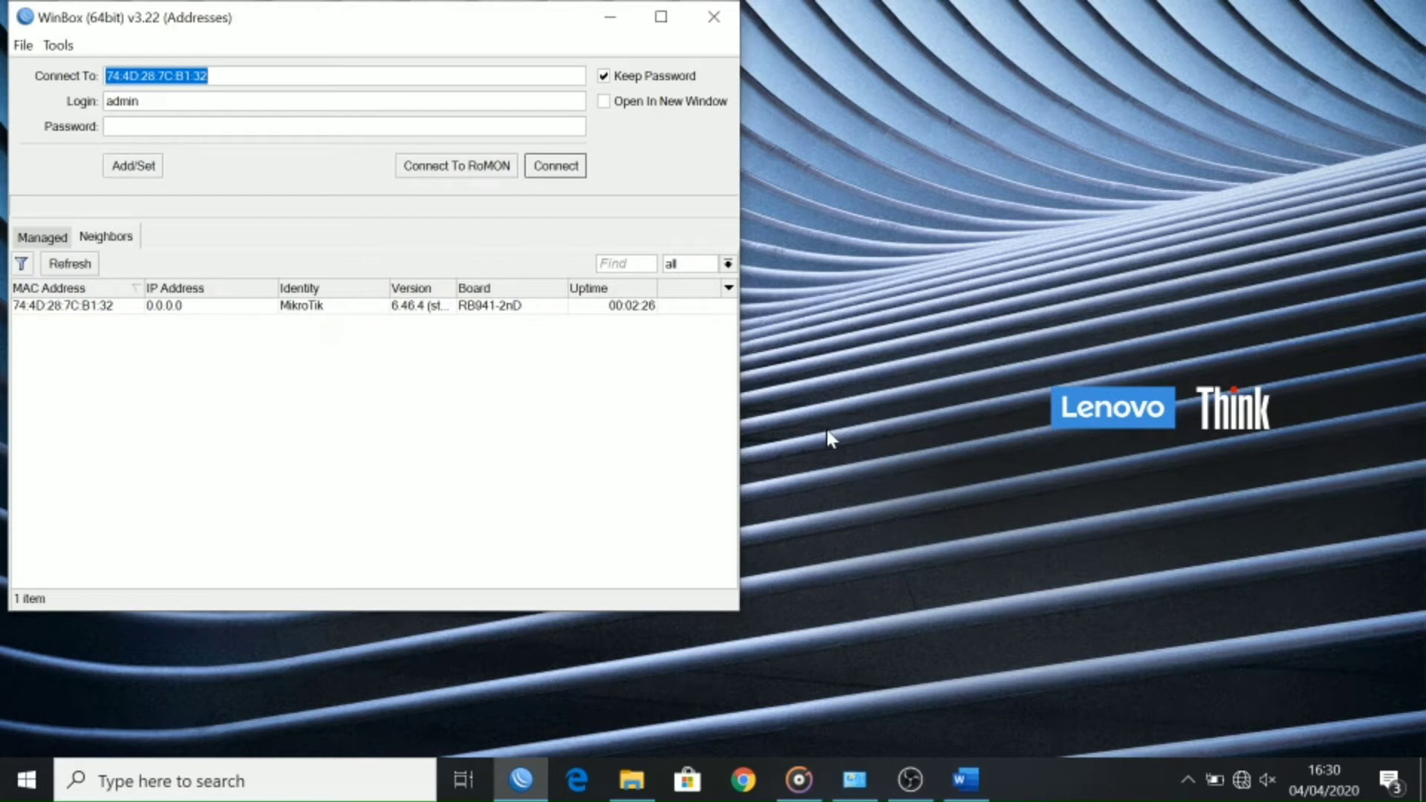
left_click(92, 306)
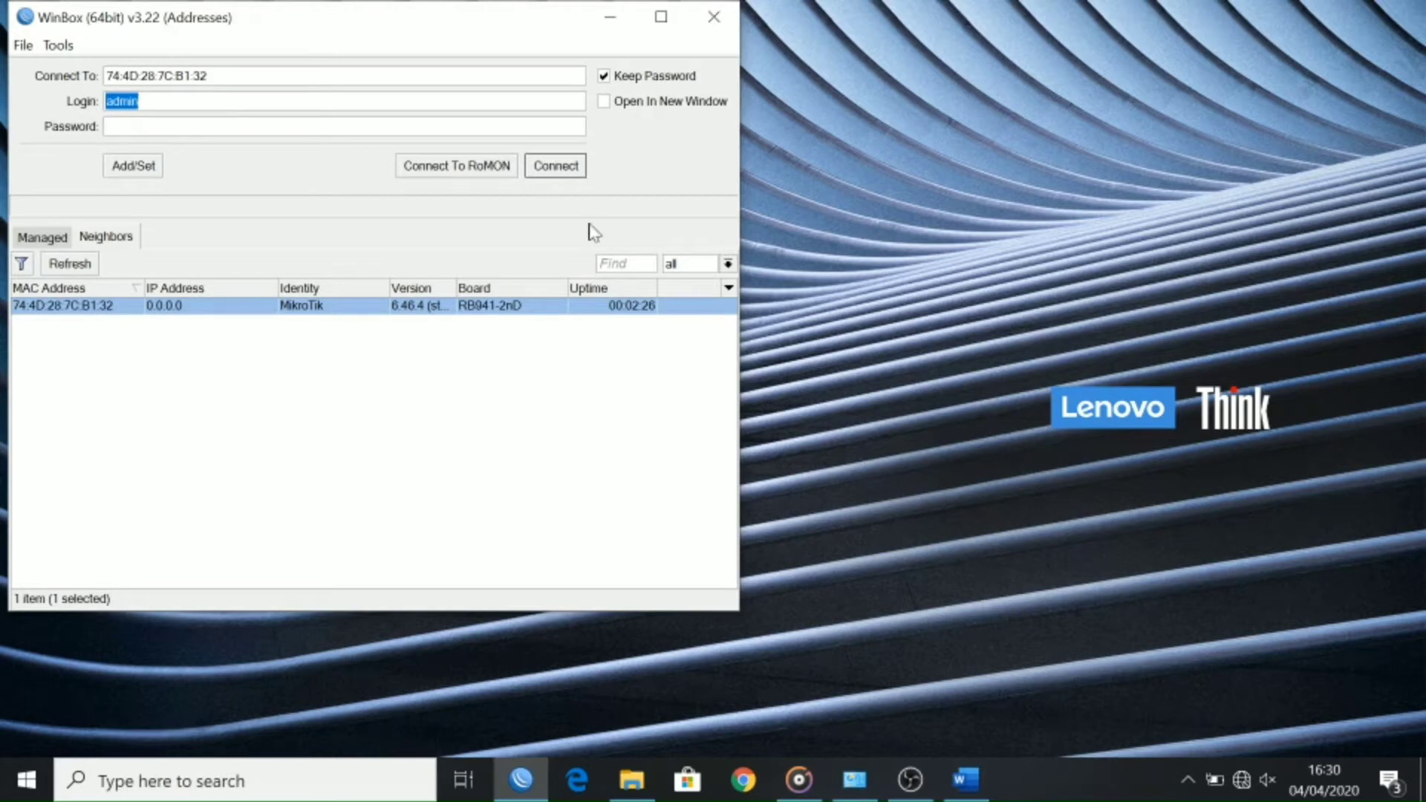
key("Tab")
left_click(569, 166)
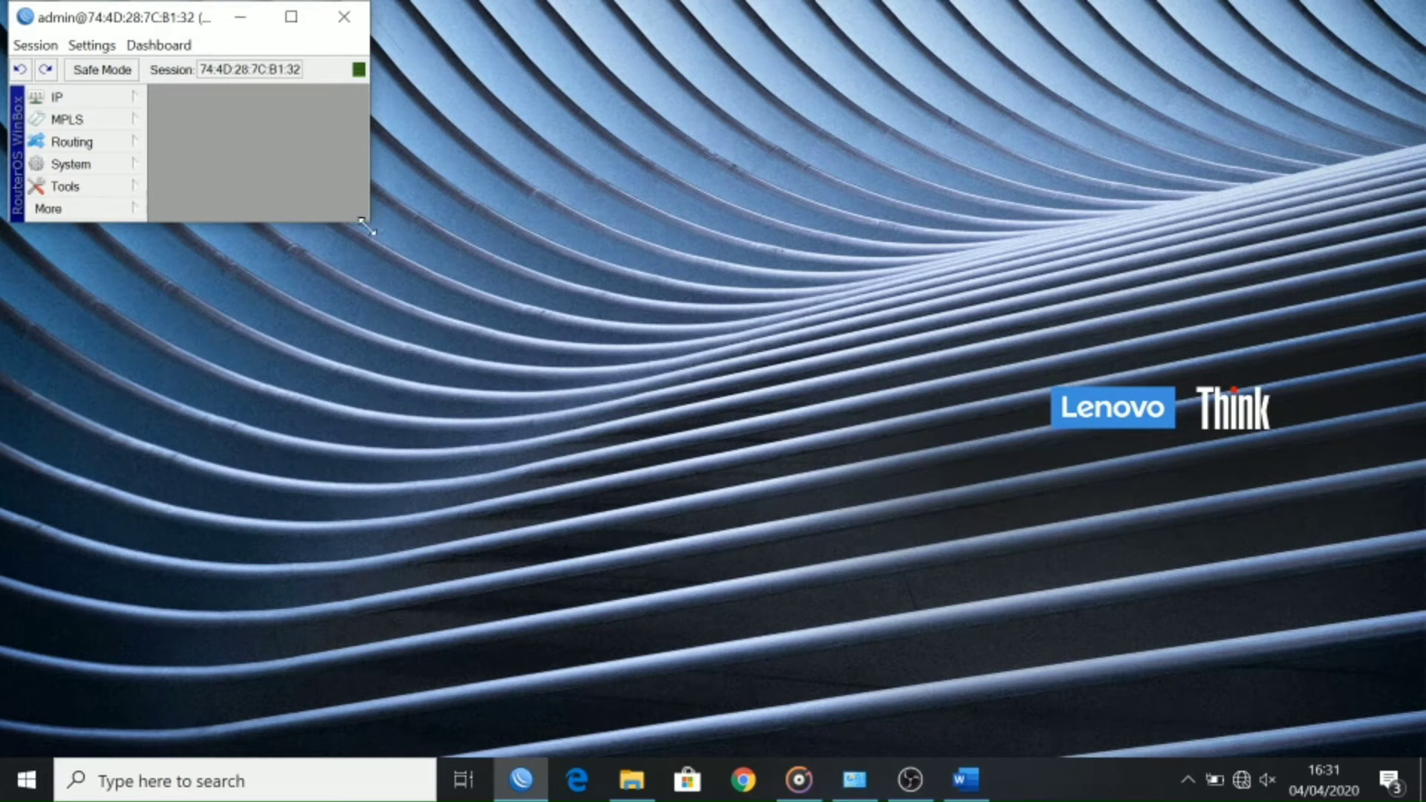
left_click_drag(370, 222, 1346, 679)
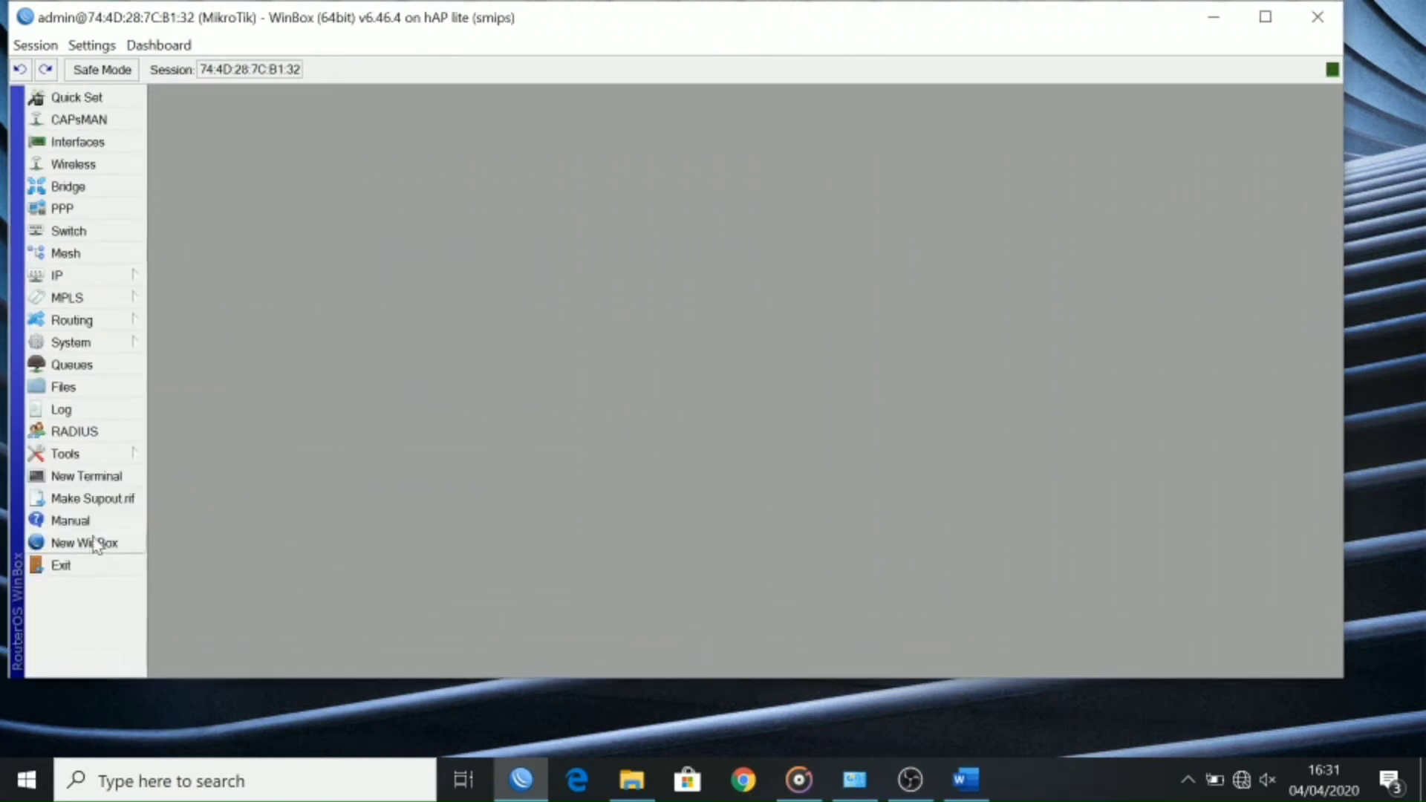
Step: Open the router's system user list and place its window fully visible within the workspace
left_click(124, 346)
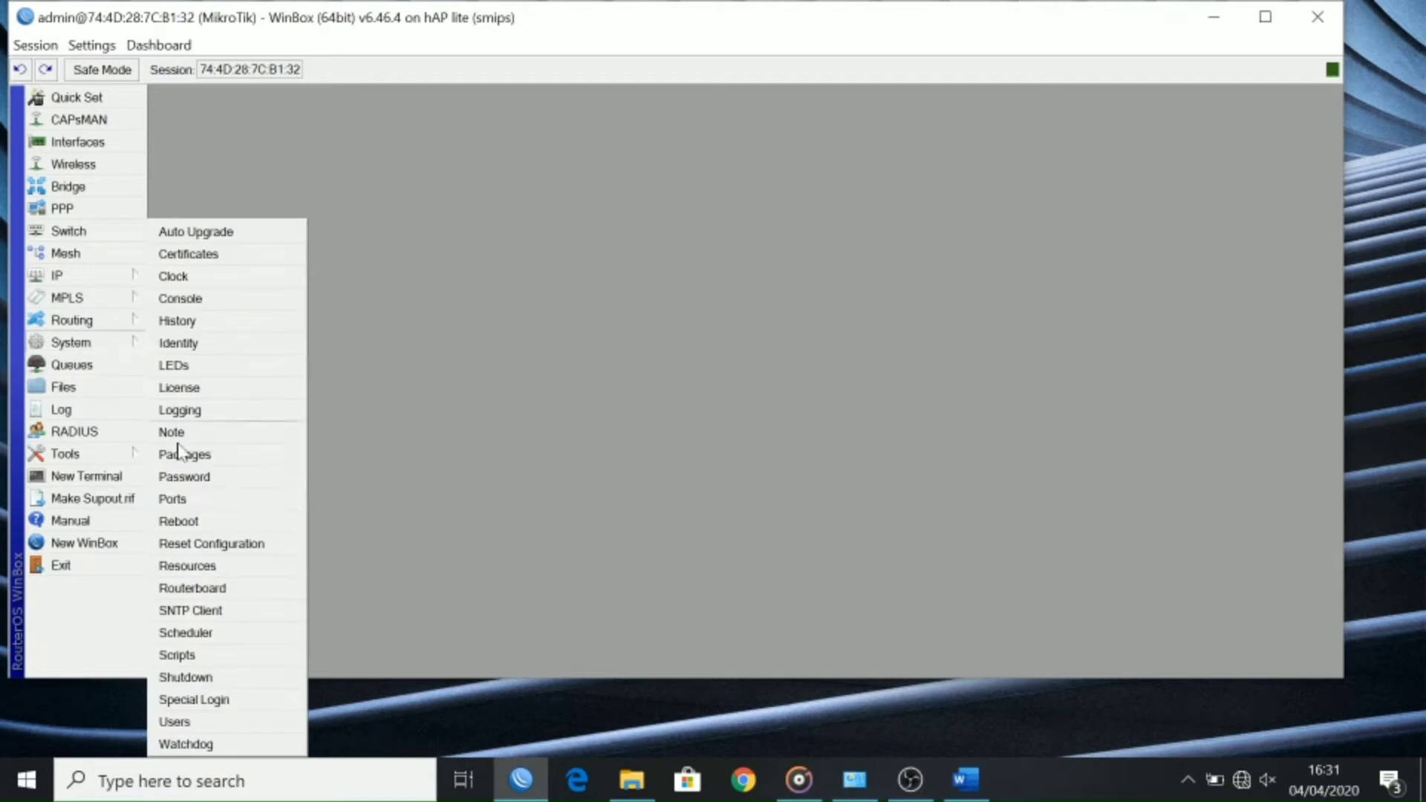
left_click(180, 720)
left_click_drag(267, 99, 682, 312)
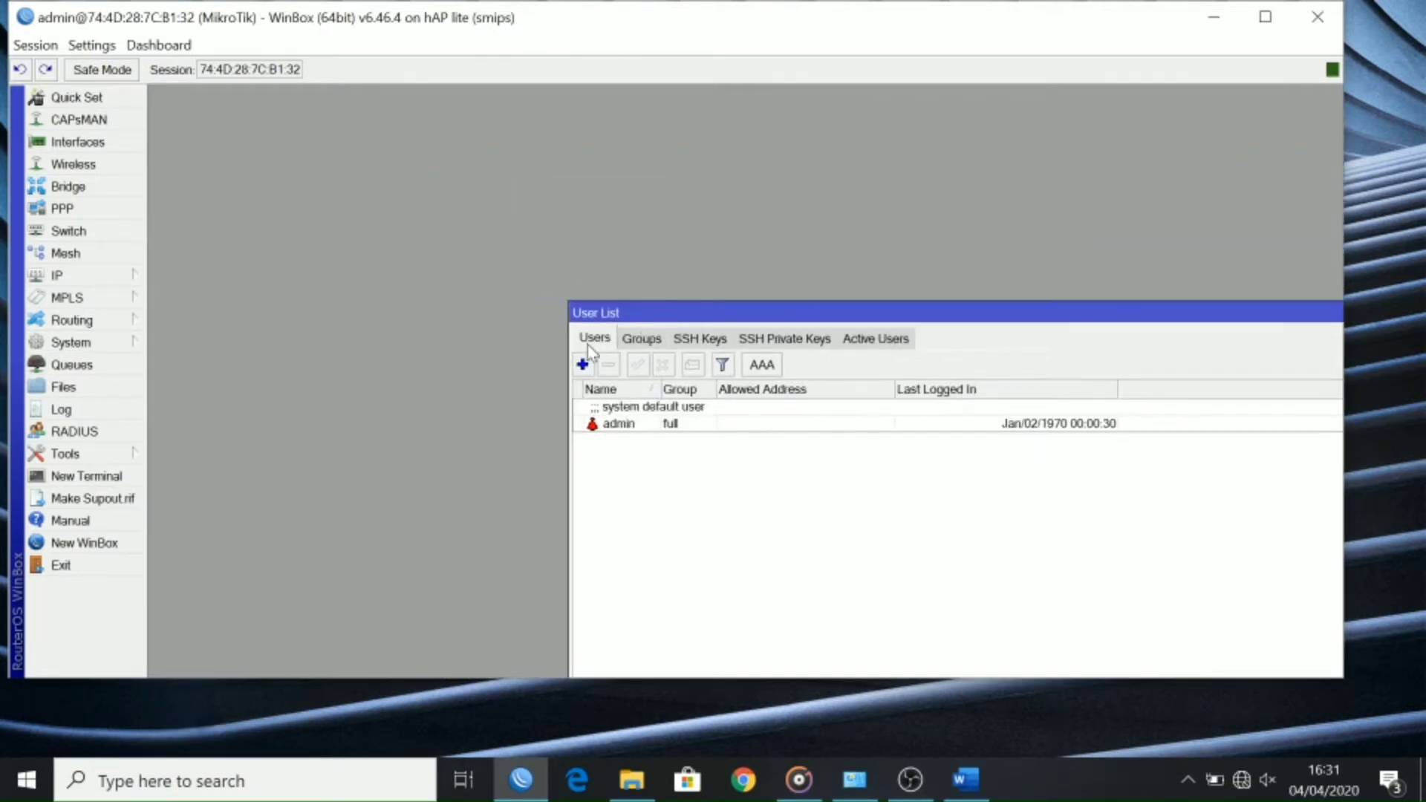
double_click(569, 312)
left_click_drag(514, 110, 808, 233)
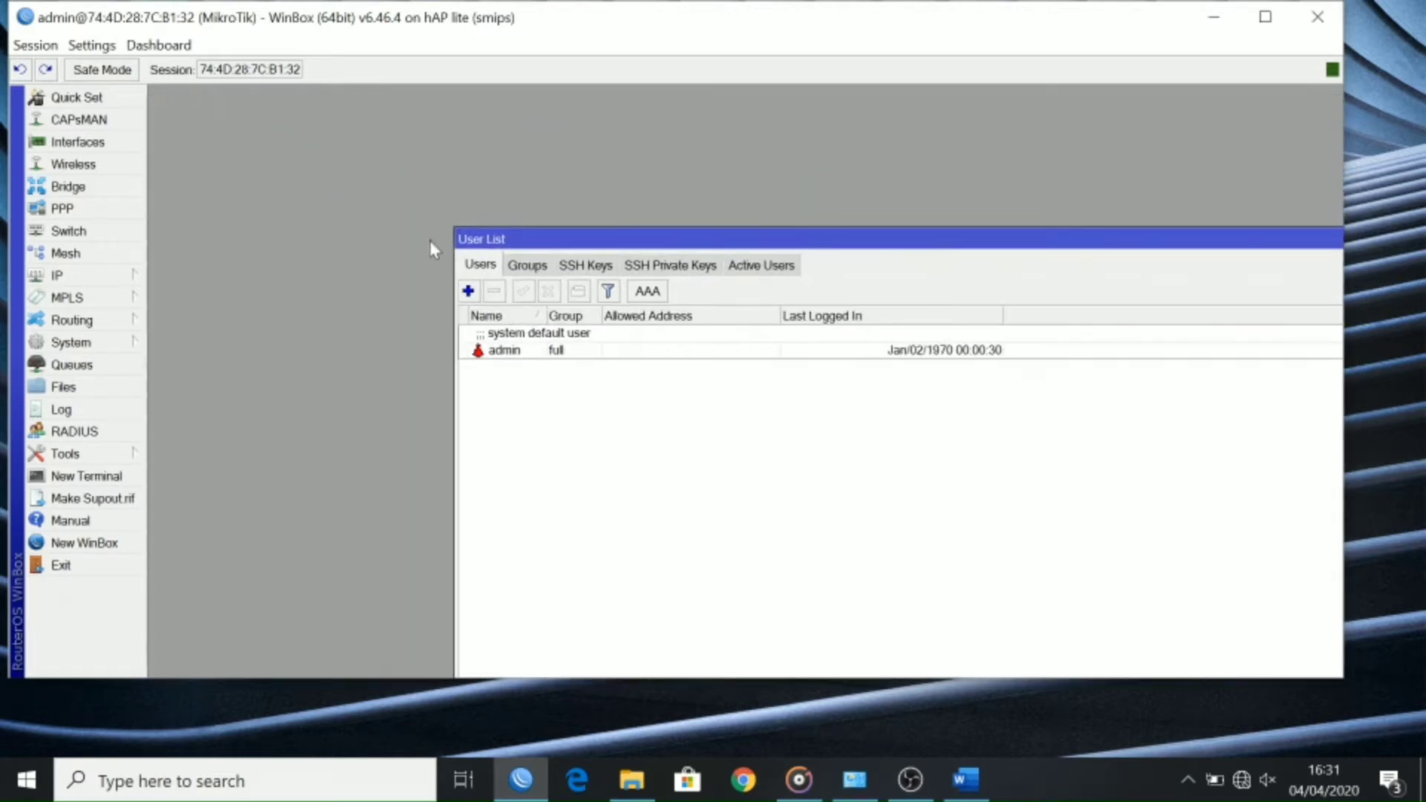
double_click(460, 238)
left_click_drag(462, 238, 1082, 451)
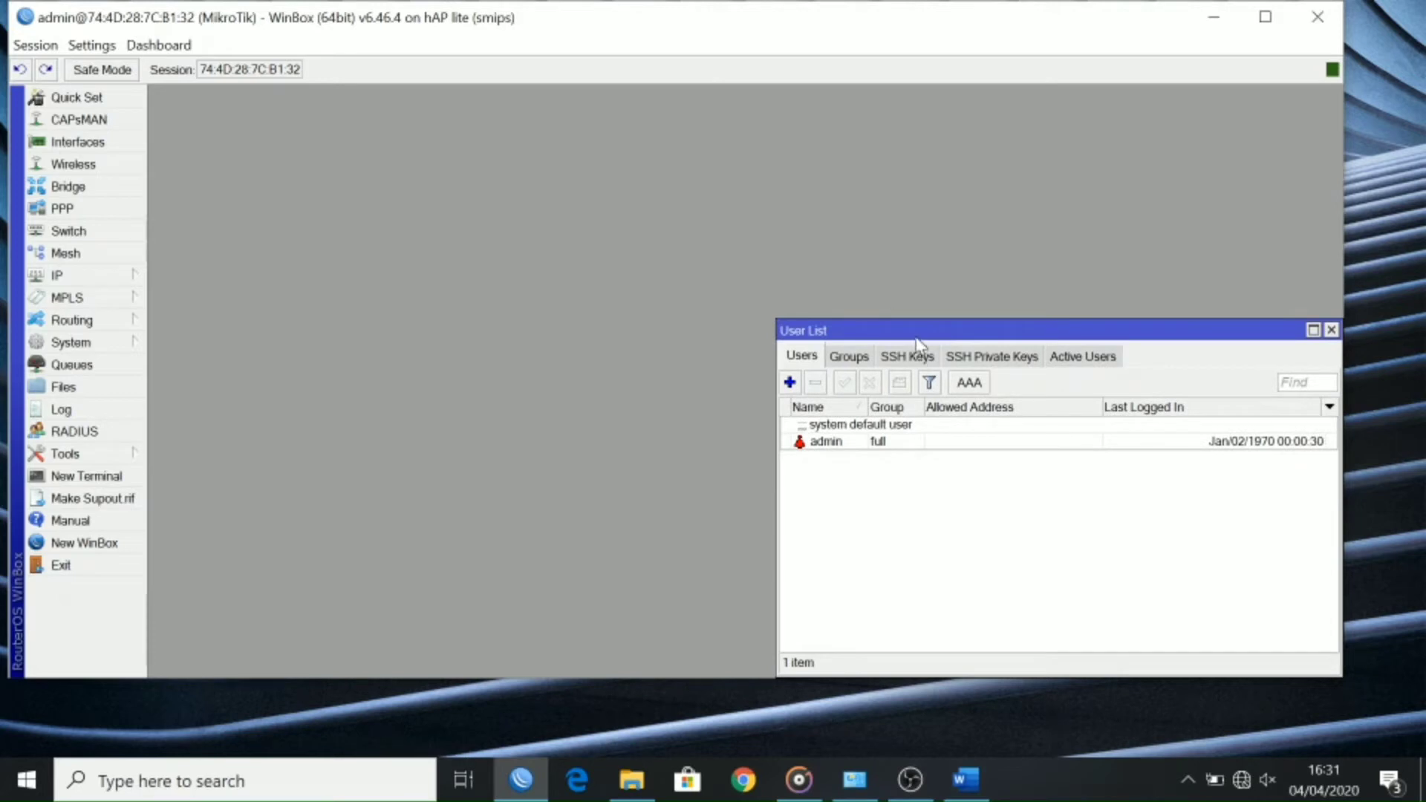
left_click_drag(917, 338, 433, 173)
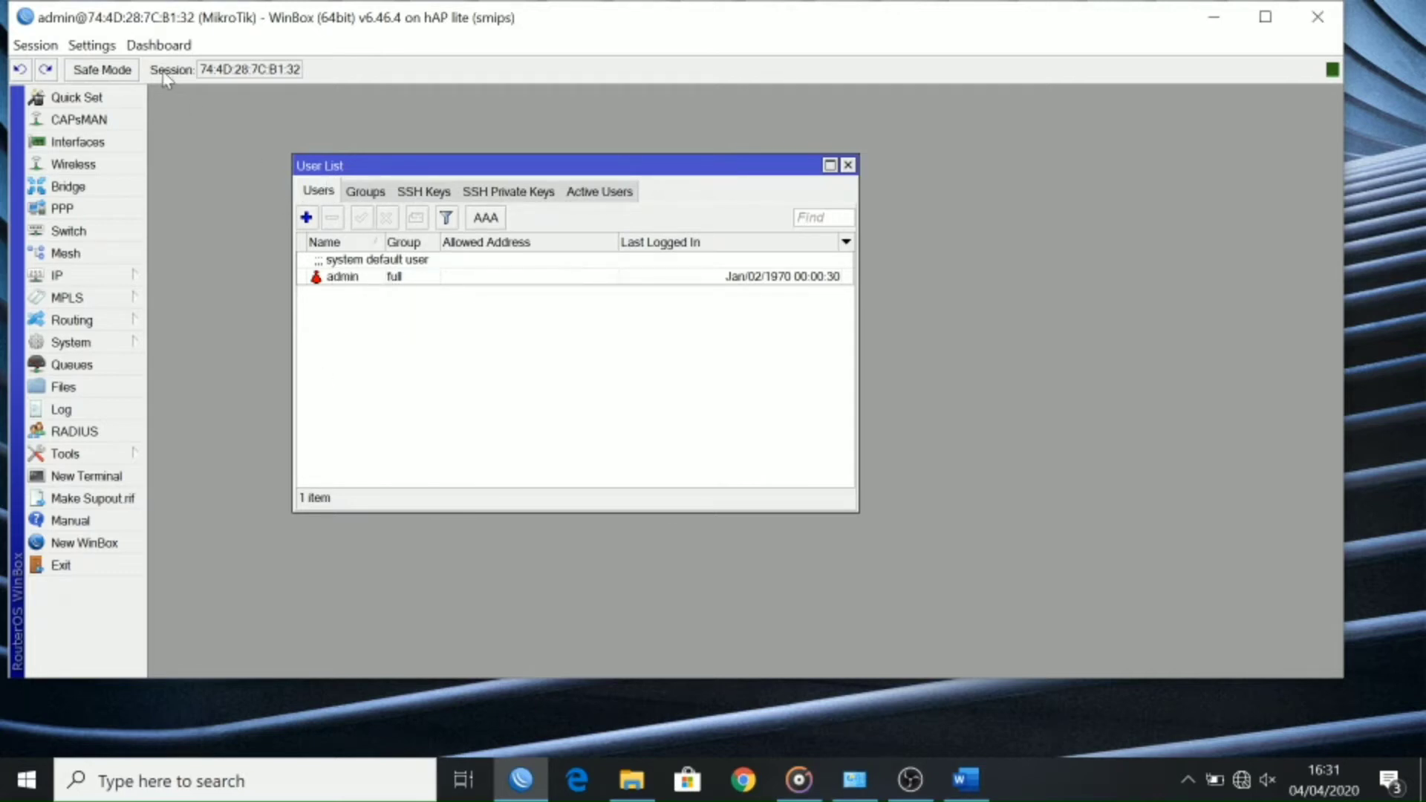
left_click(75, 46)
left_click(145, 94)
Step: Add a new user FJ01 in the full group and enter and confirm its account password
left_click(306, 219)
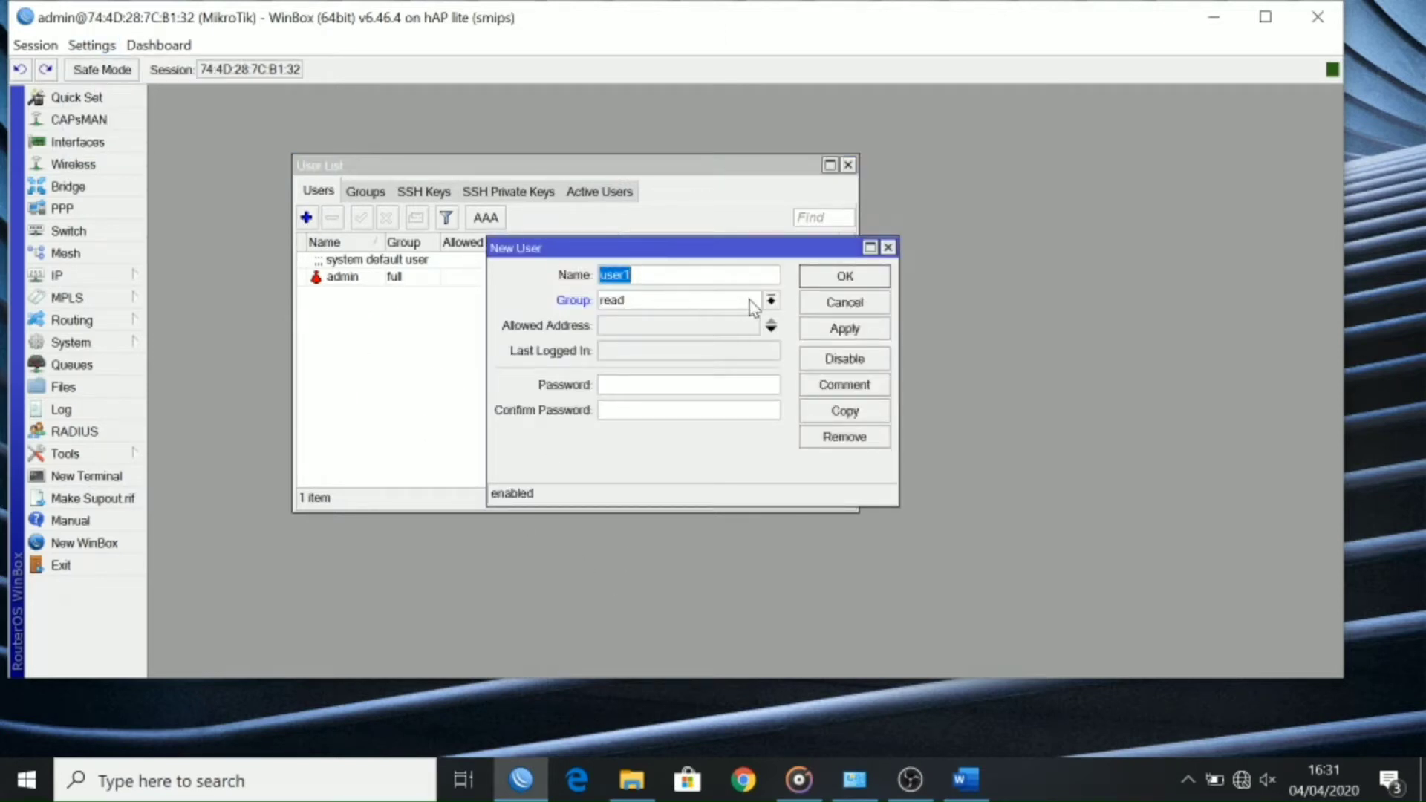
type("FJ01")
left_click(770, 300)
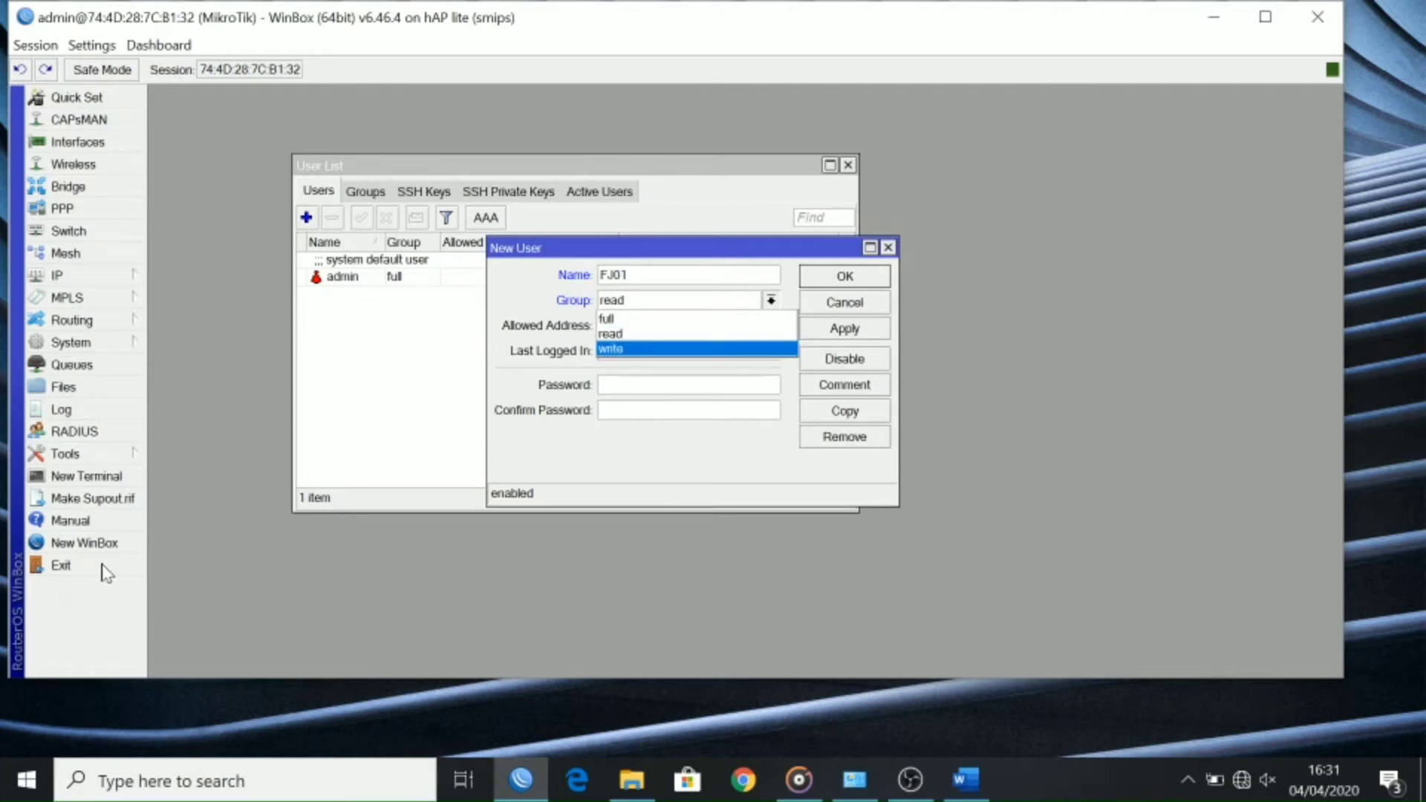
left_click(622, 319)
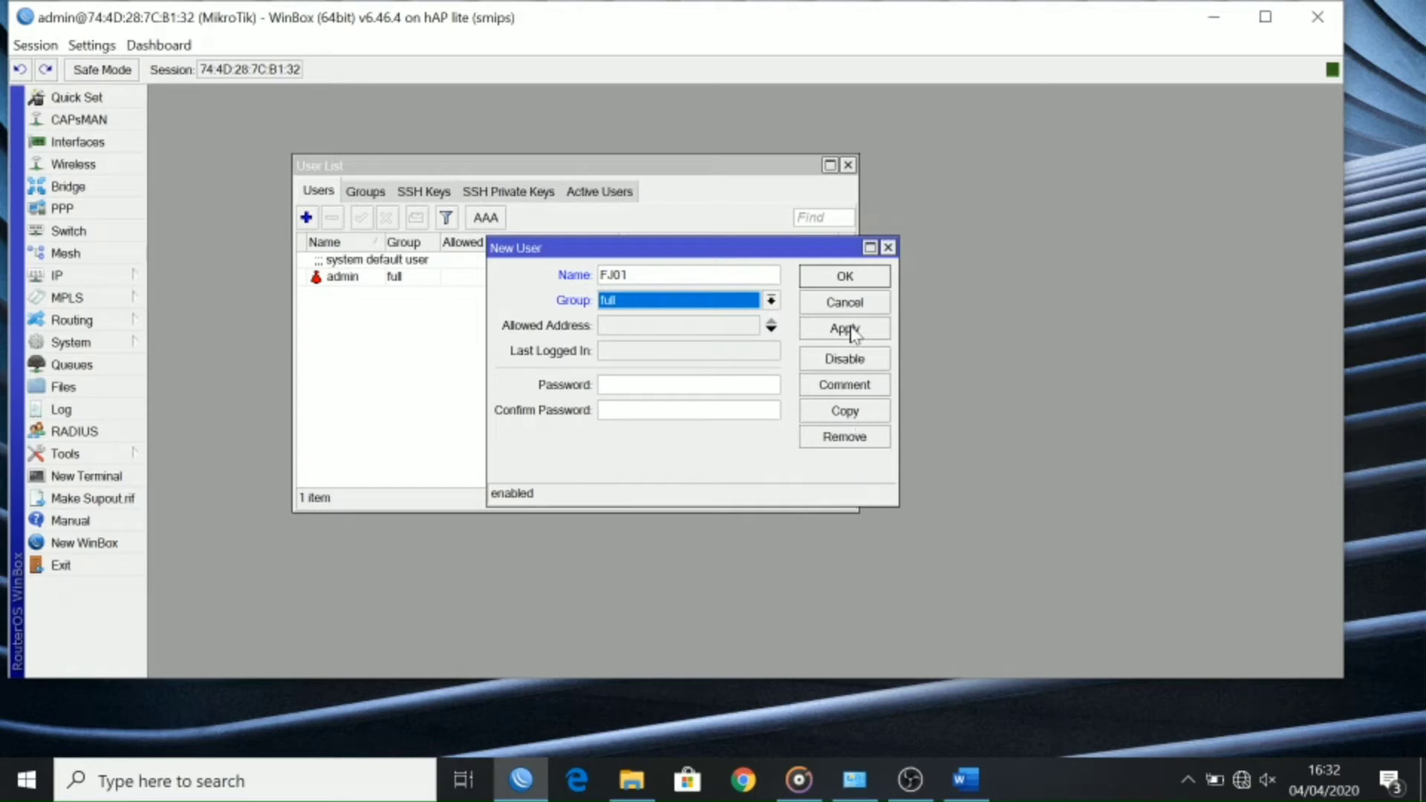
key("Tab")
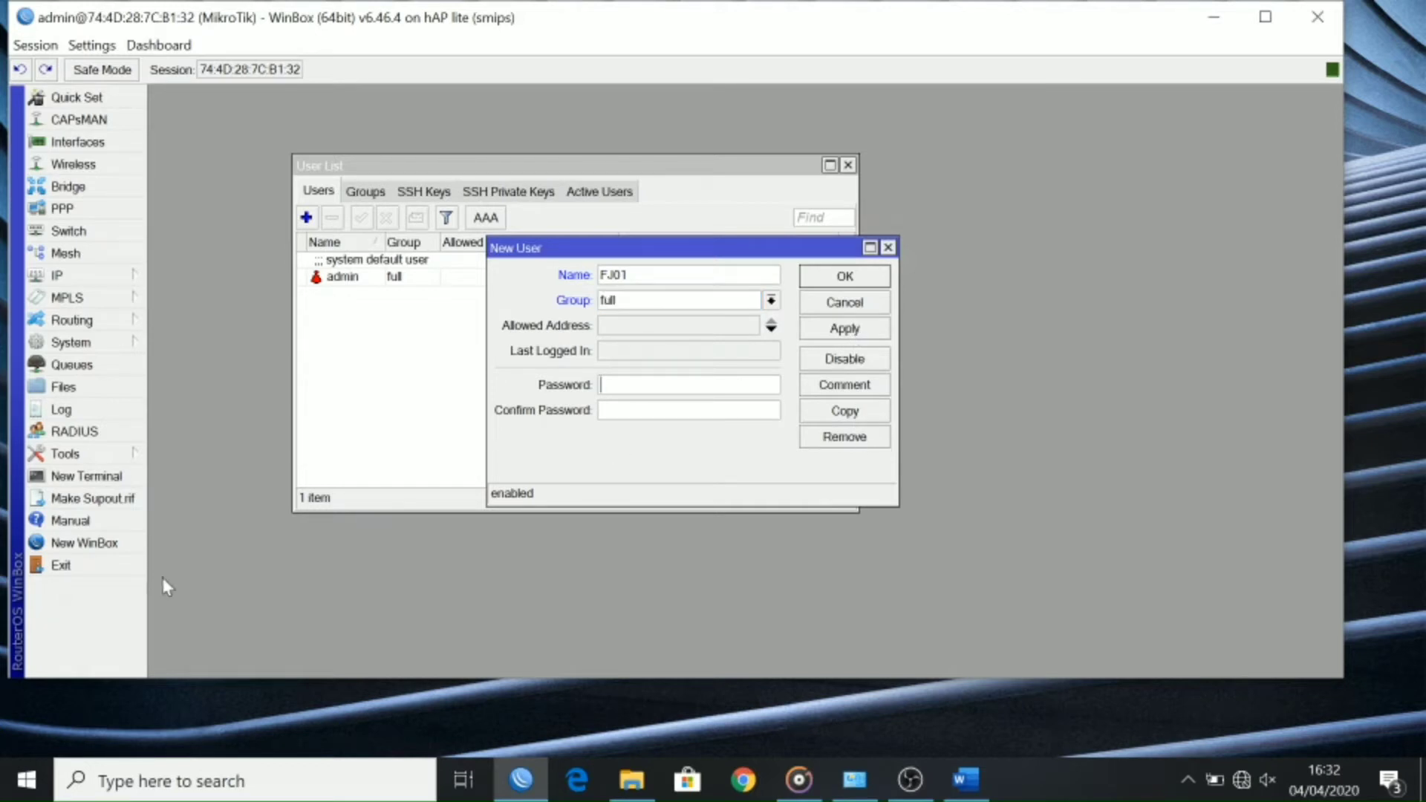
type("******")
left_click(821, 331)
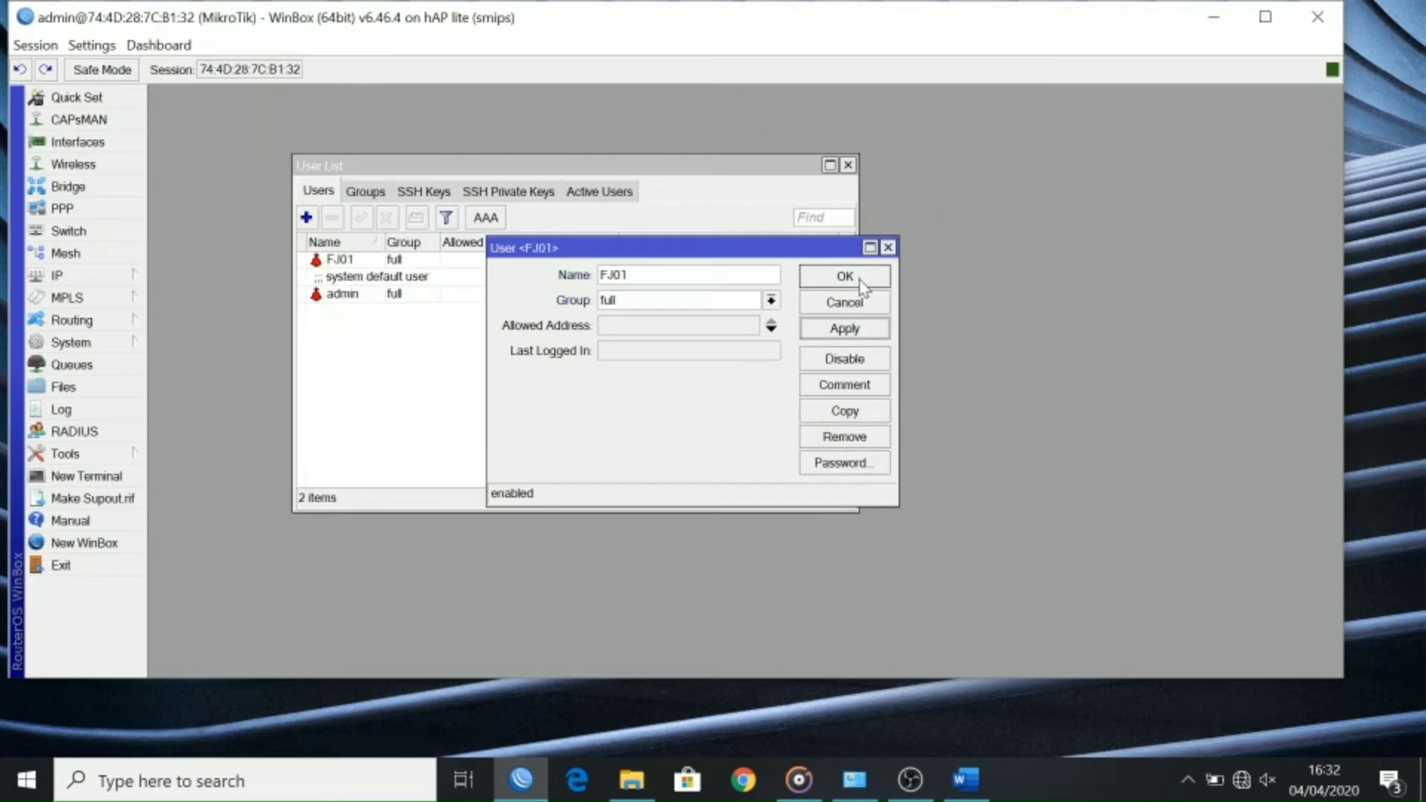
left_click(840, 283)
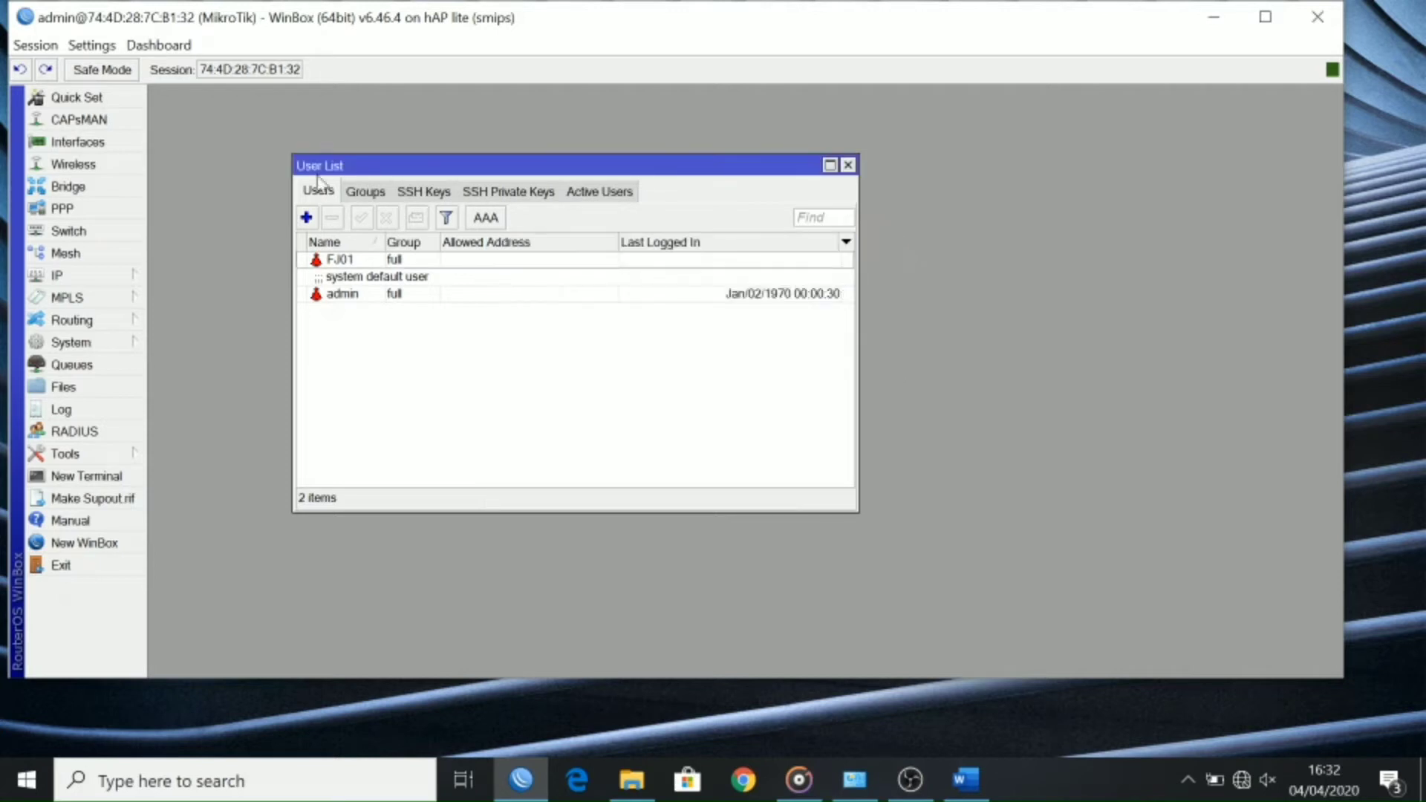
Step: Examine the policies granted to the full, read and write user groups
left_click(365, 193)
double_click(336, 260)
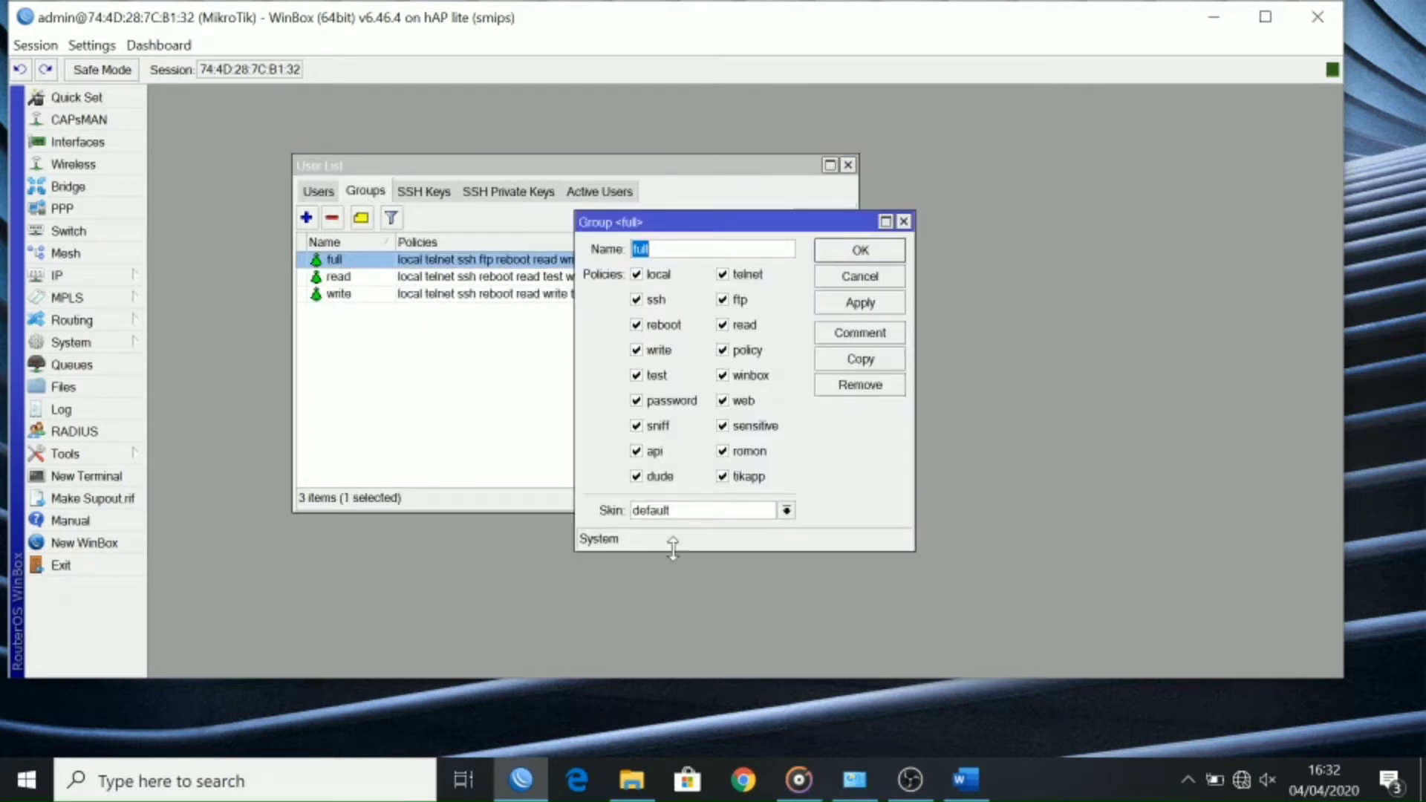
left_click(875, 252)
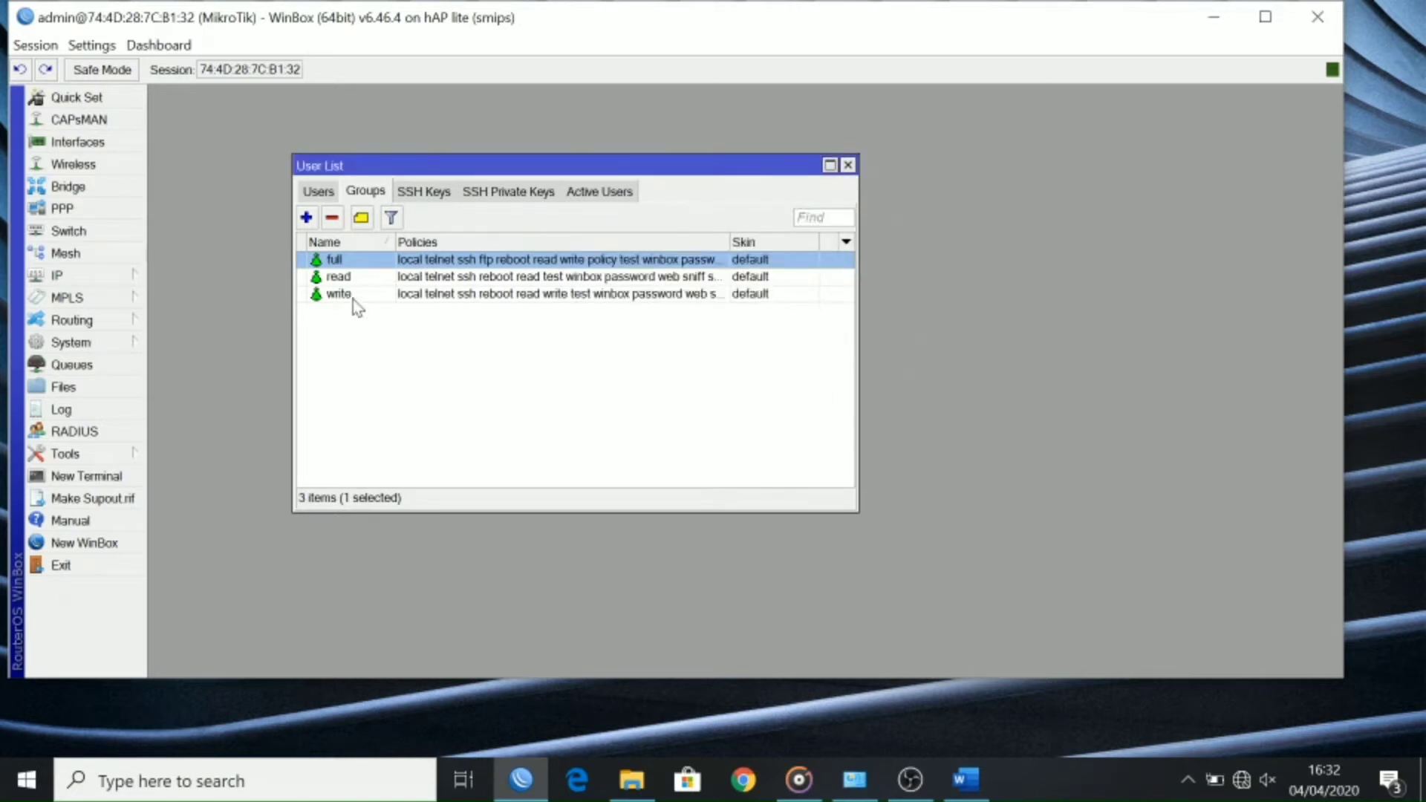
double_click(350, 279)
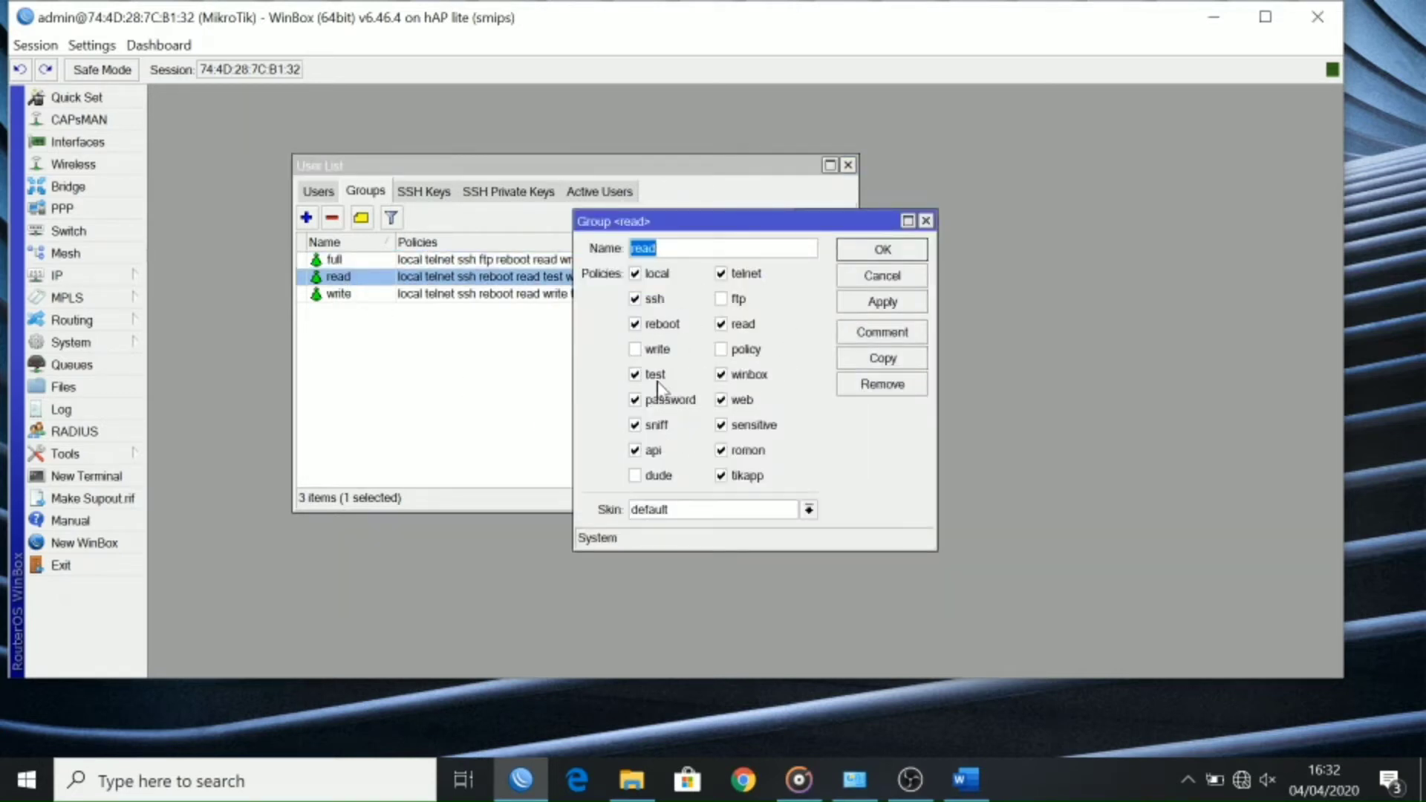
left_click(883, 252)
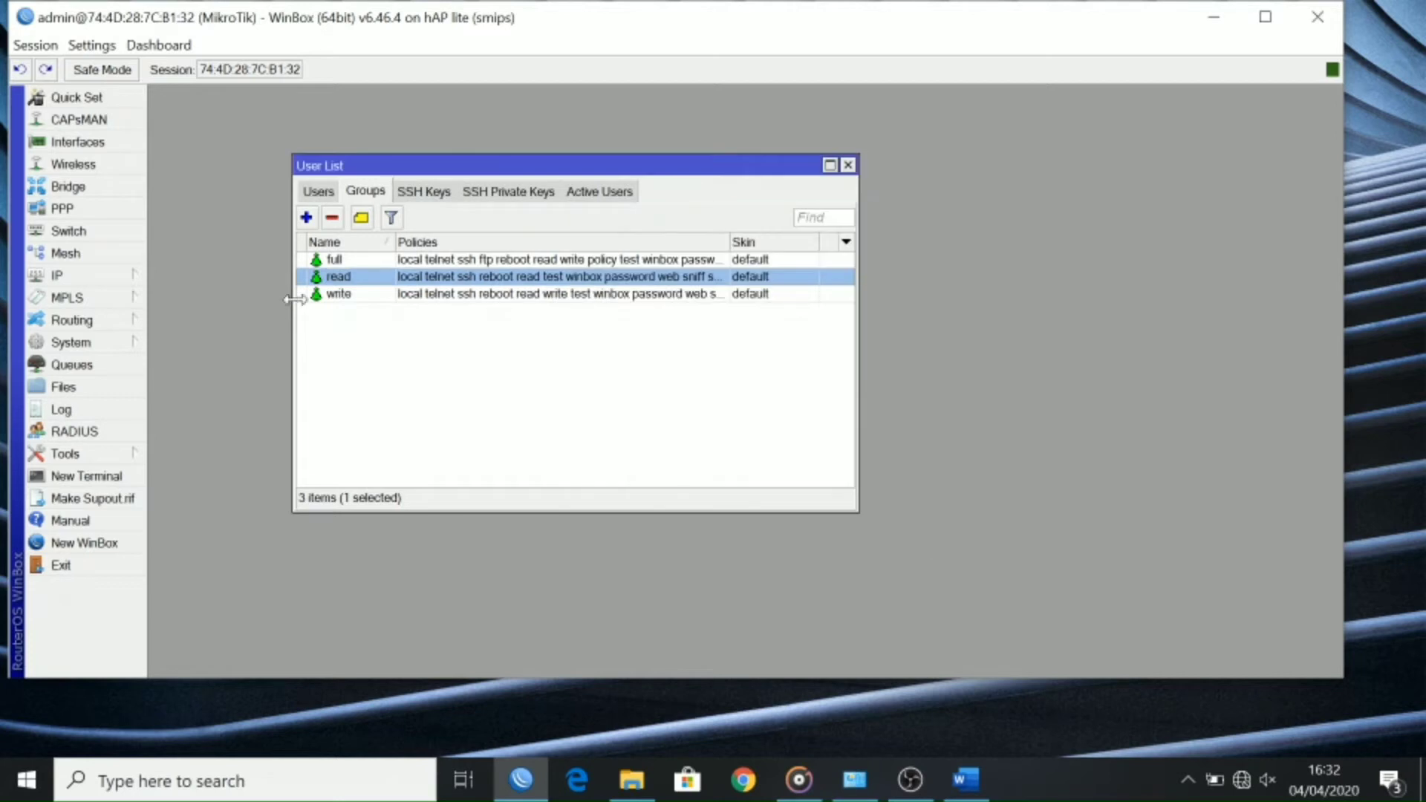
left_click(357, 309)
double_click(363, 295)
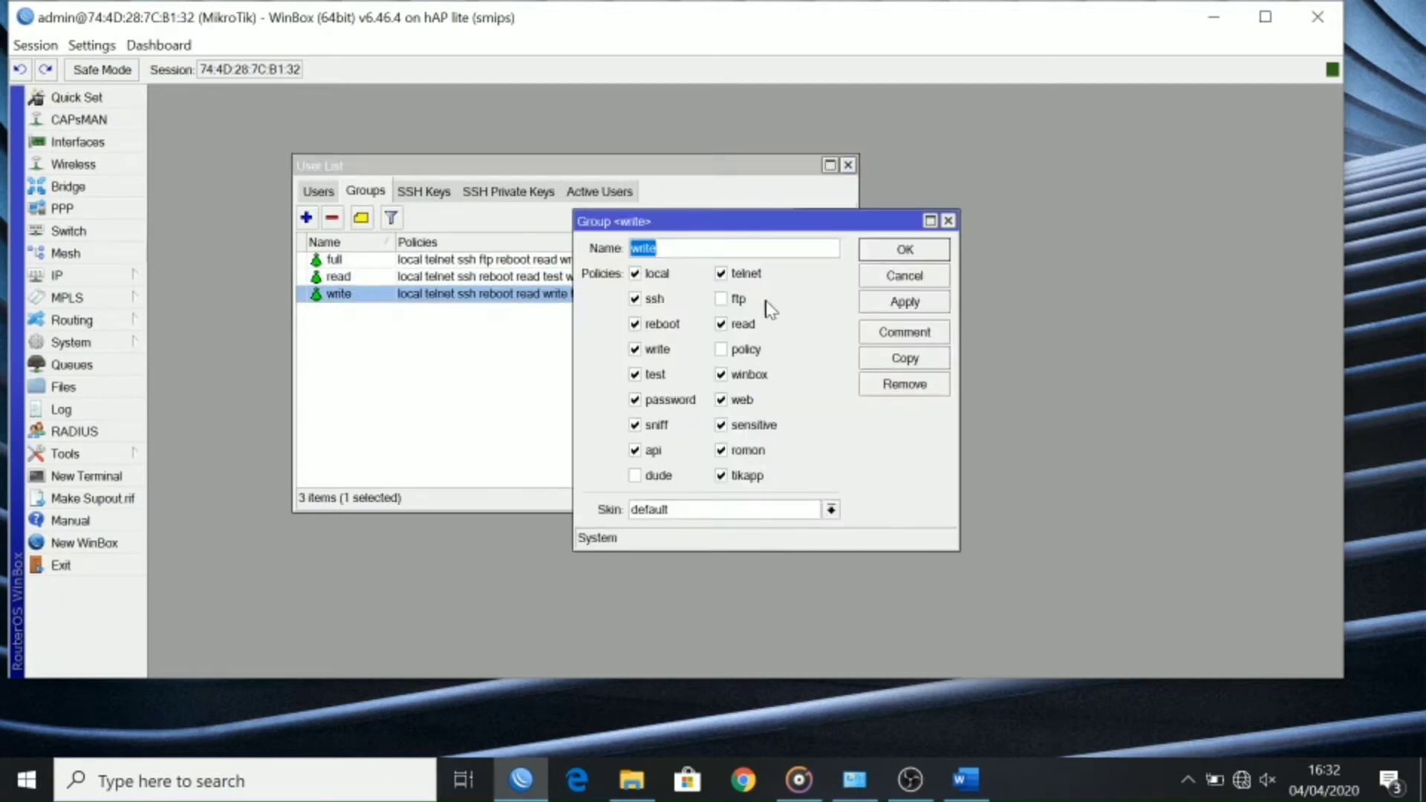
left_click(908, 252)
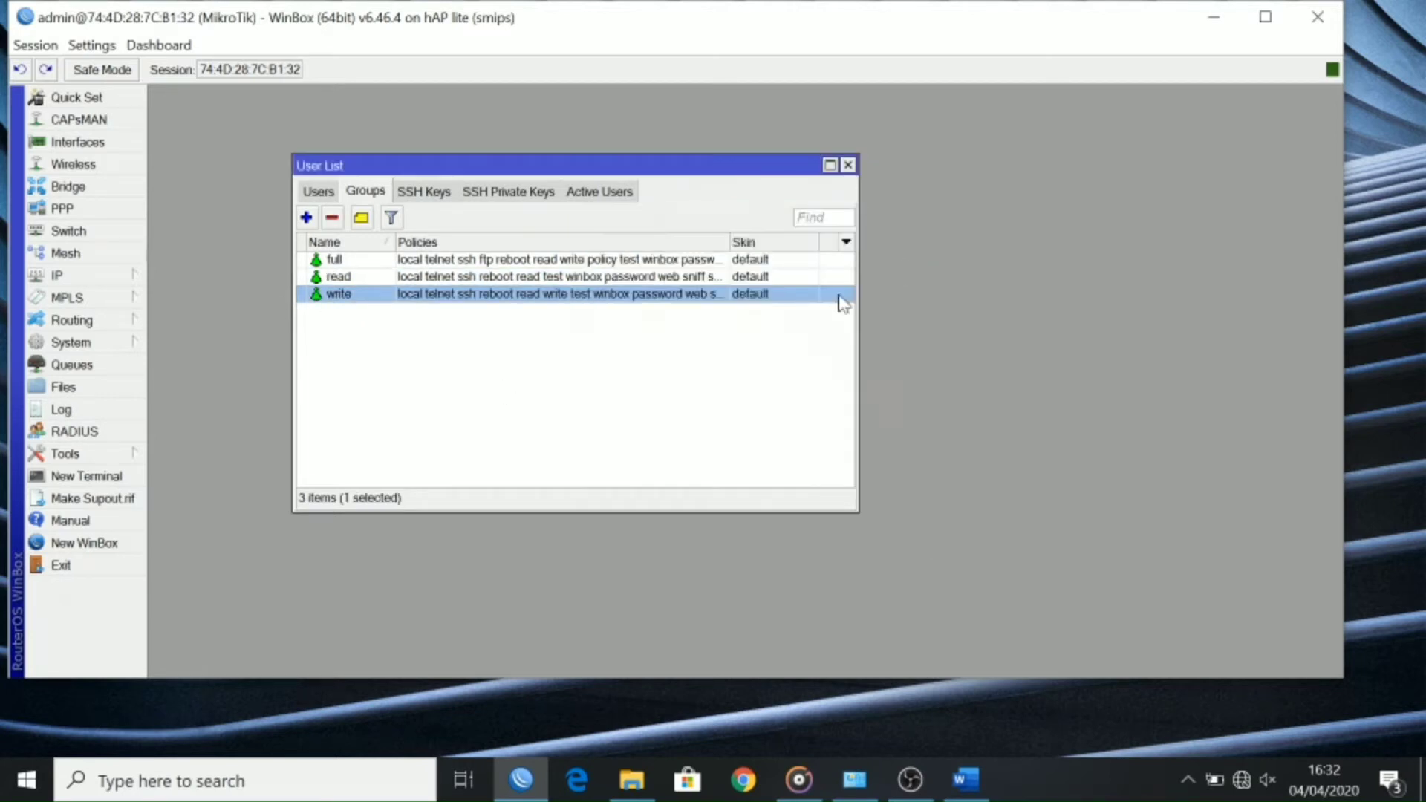
Step: Disable the default admin account in the list of users
left_click(318, 192)
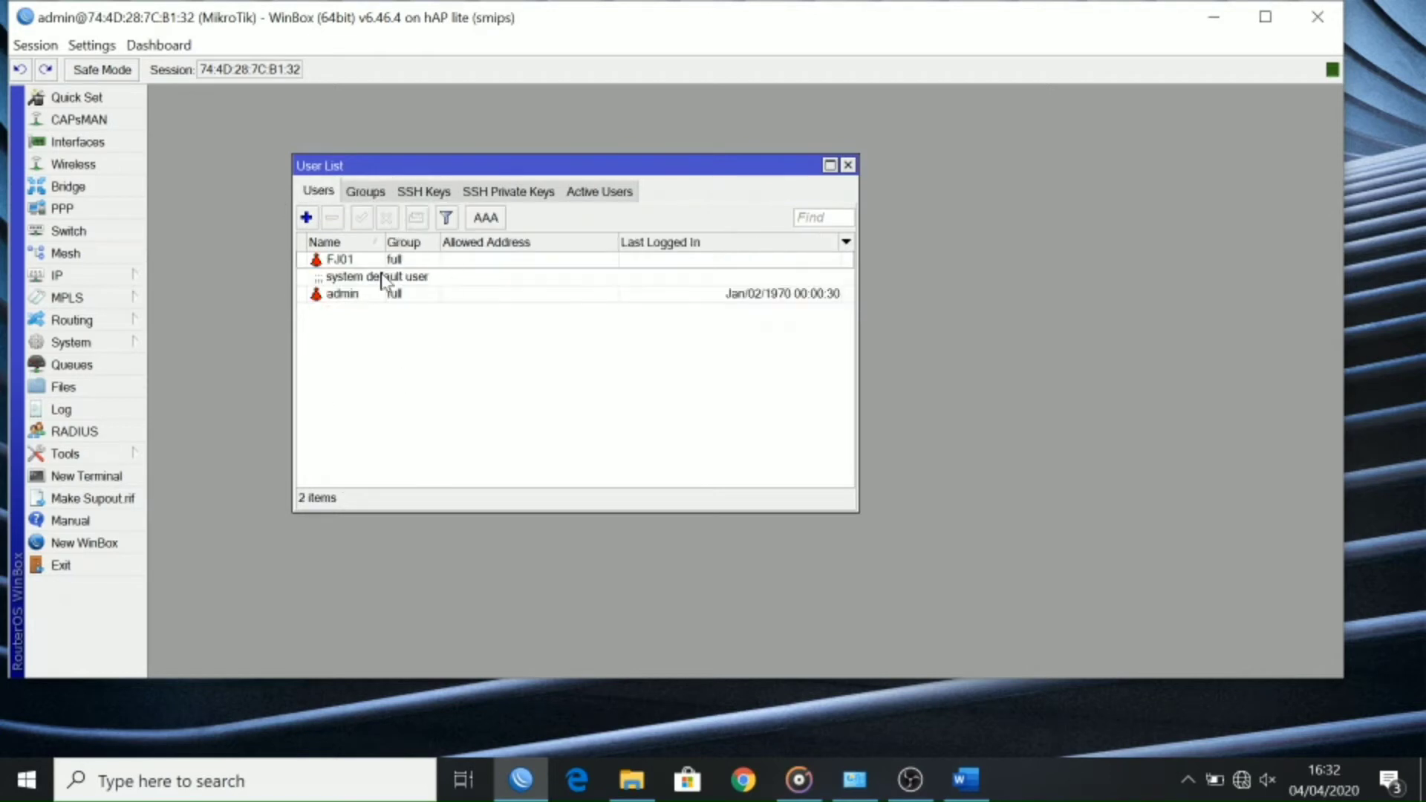
left_click(369, 296)
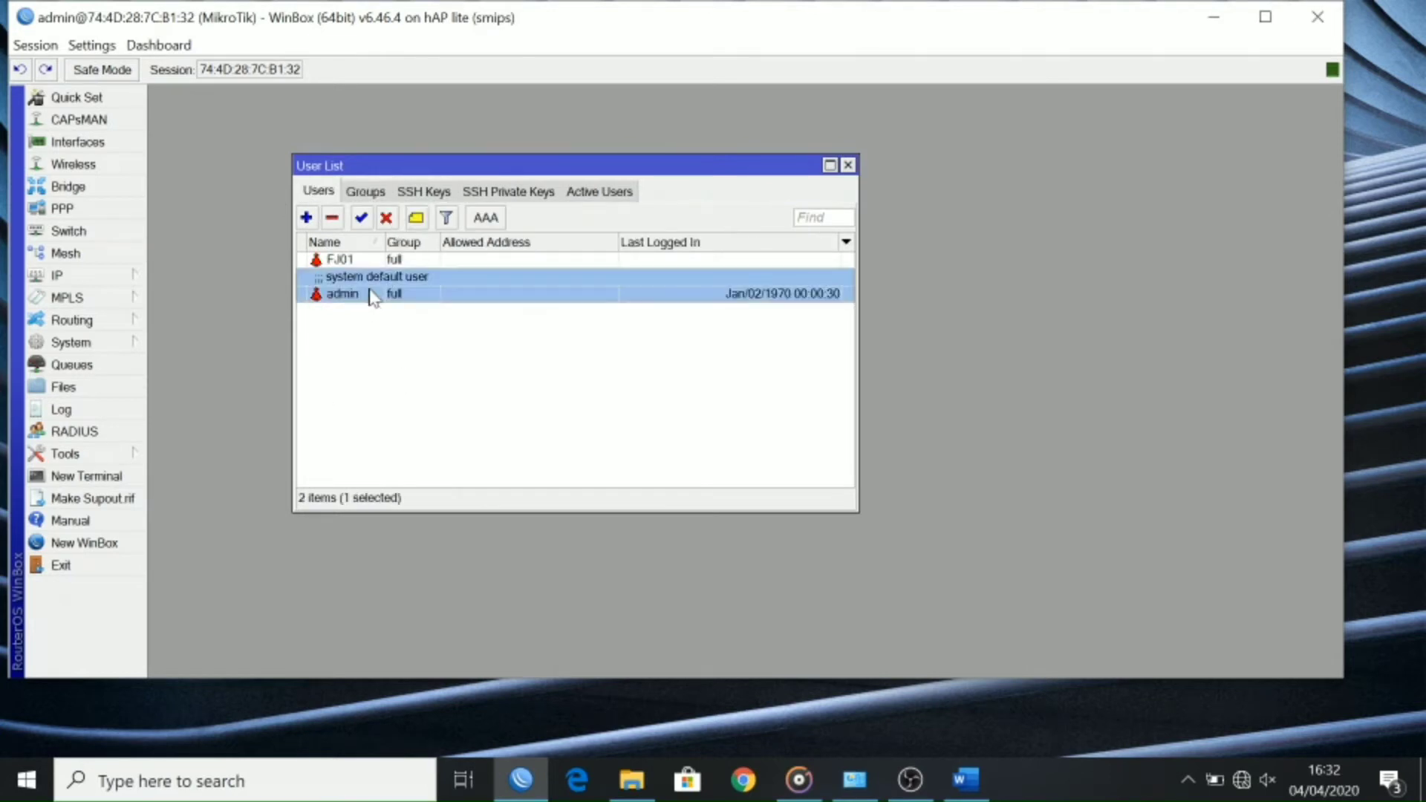
left_click(385, 219)
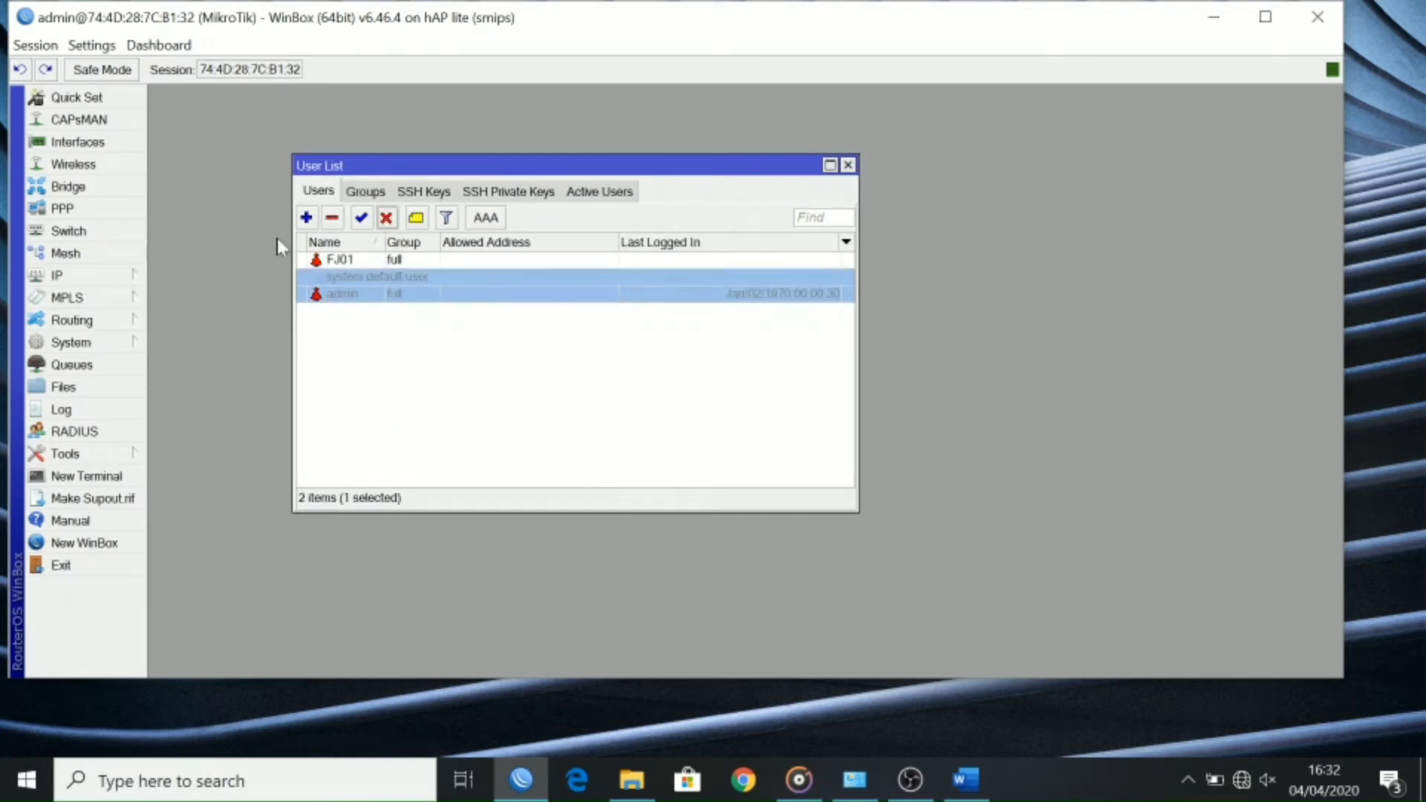
Step: End the current router session, reopen WinBox and try to reconnect to the discovered neighbor with the admin login
left_click(104, 566)
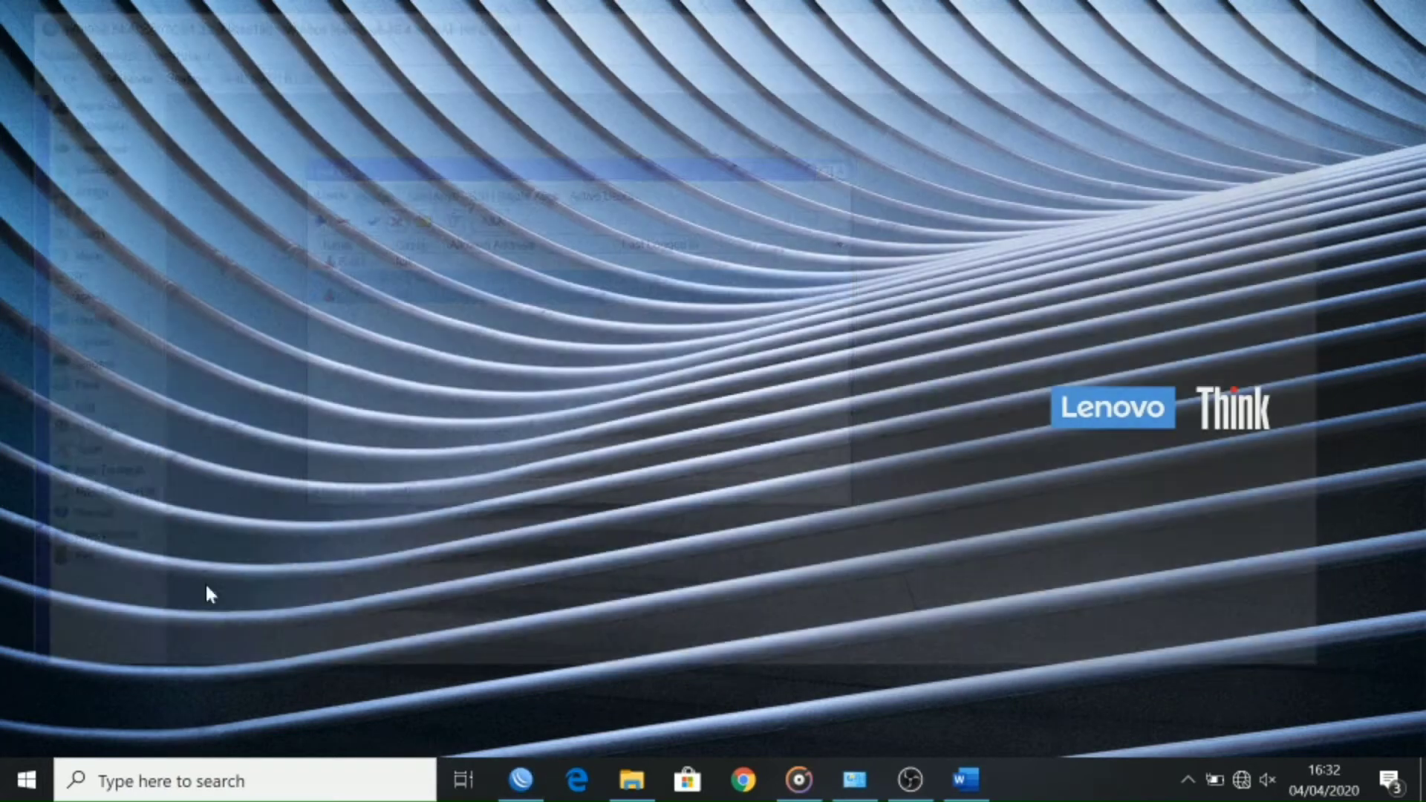
left_click(521, 780)
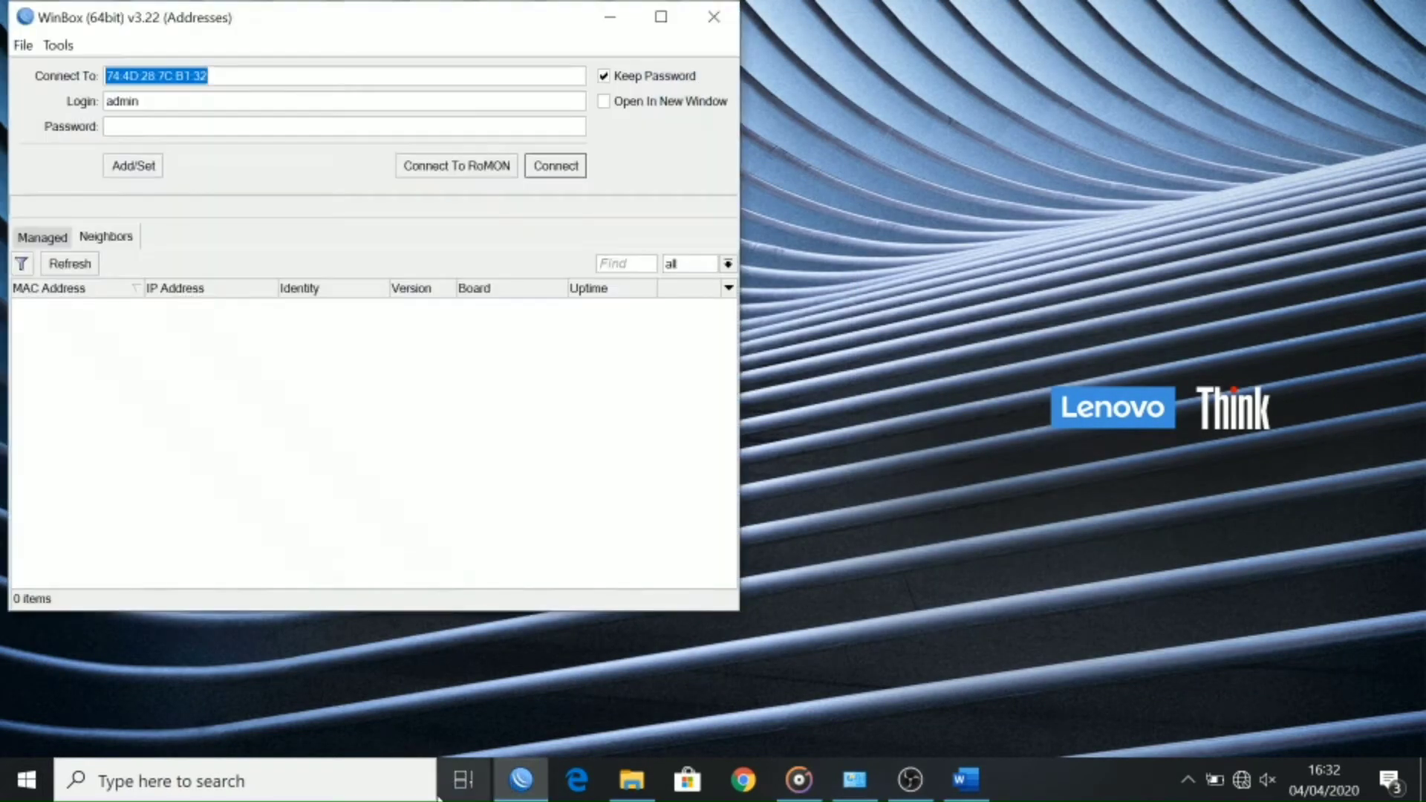
left_click(78, 266)
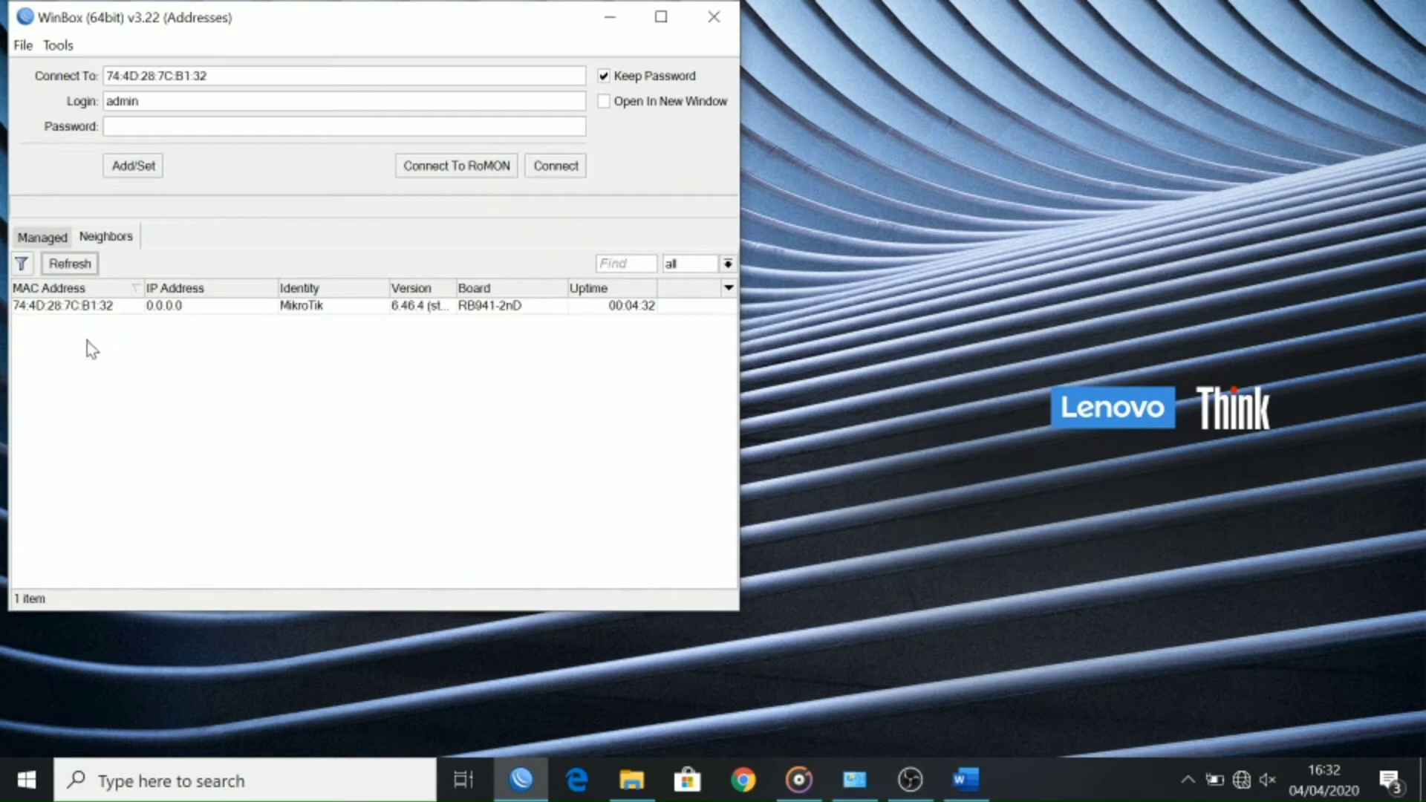
left_click(84, 315)
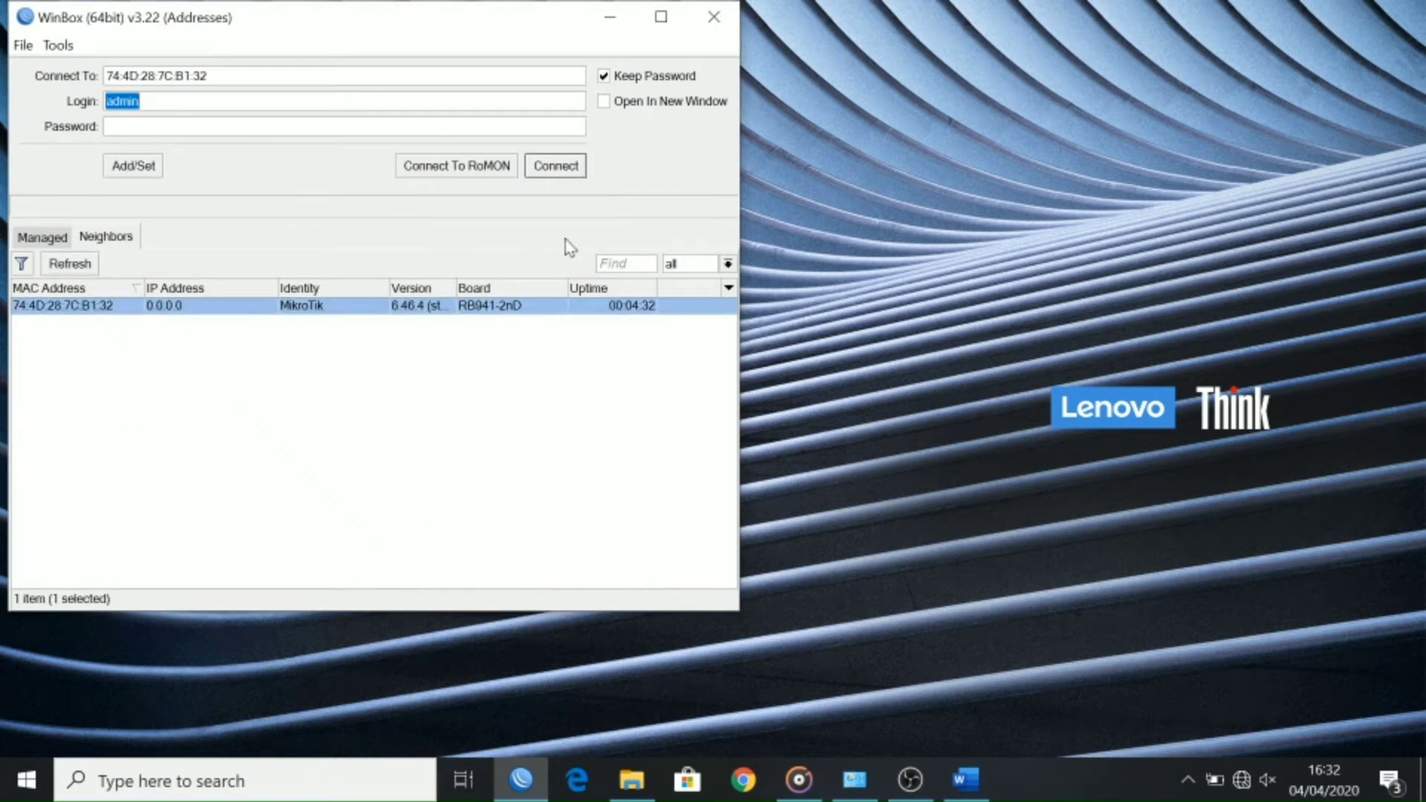
left_click(560, 177)
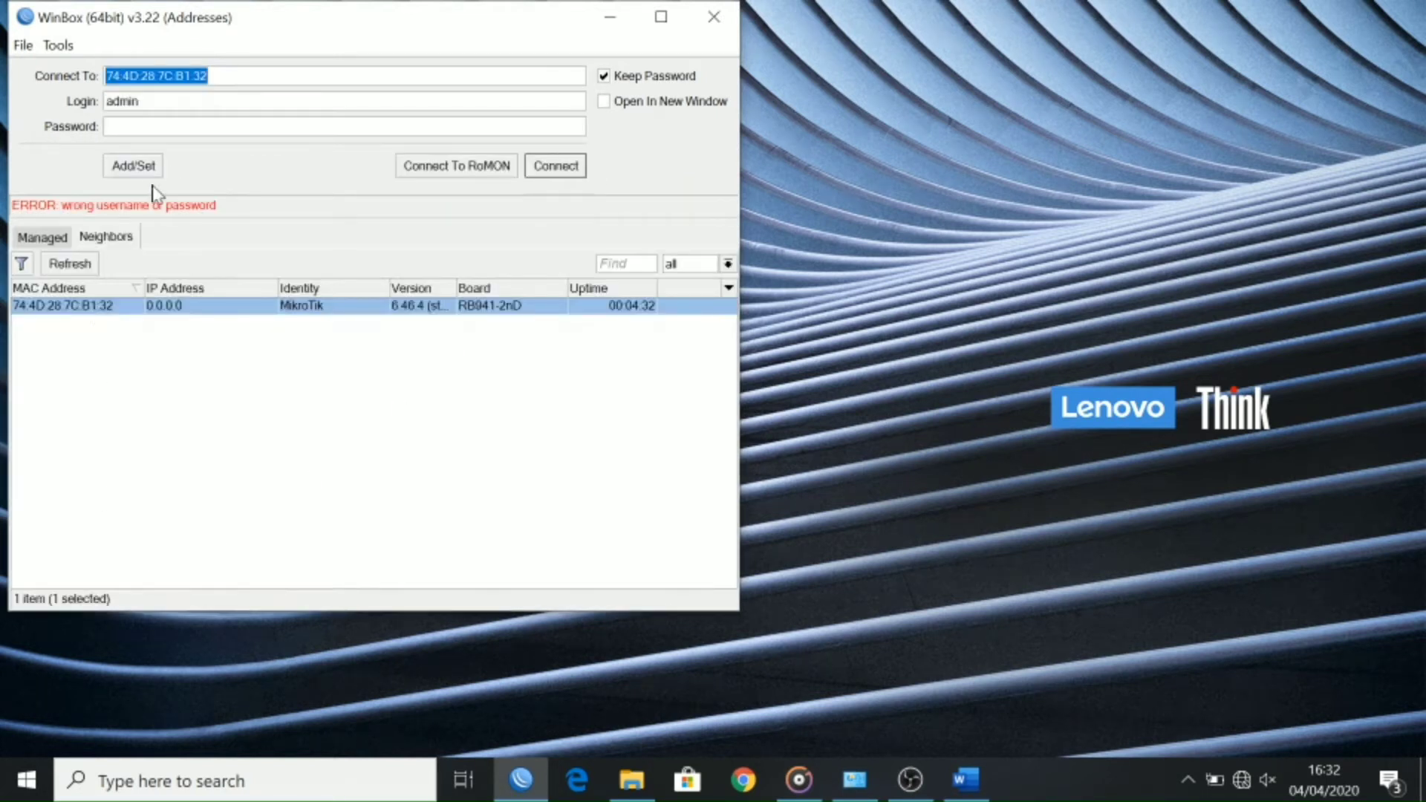
Step: Log in to the router as FJ01 with the account password and enlarge the session window
key("Tab")
type("F")
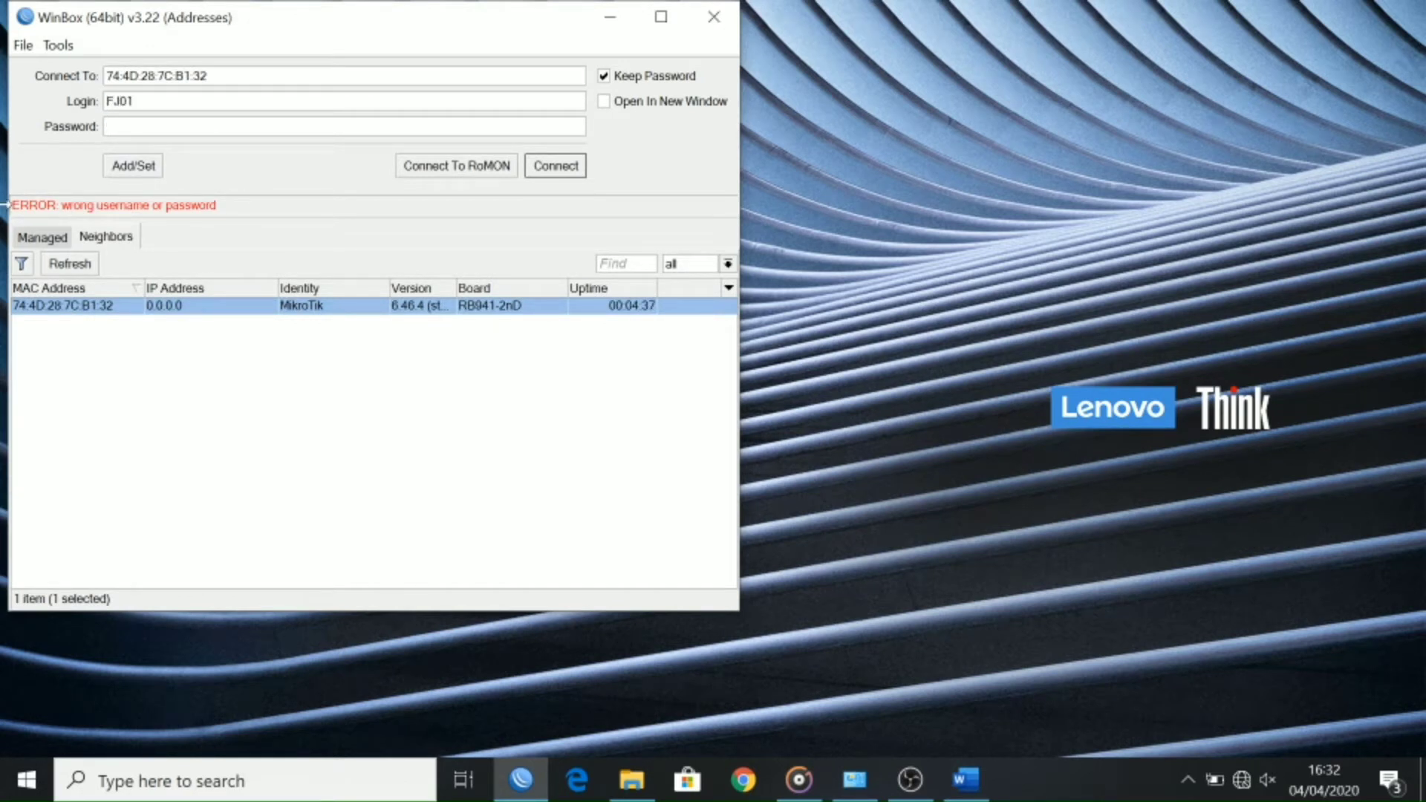
type("*")
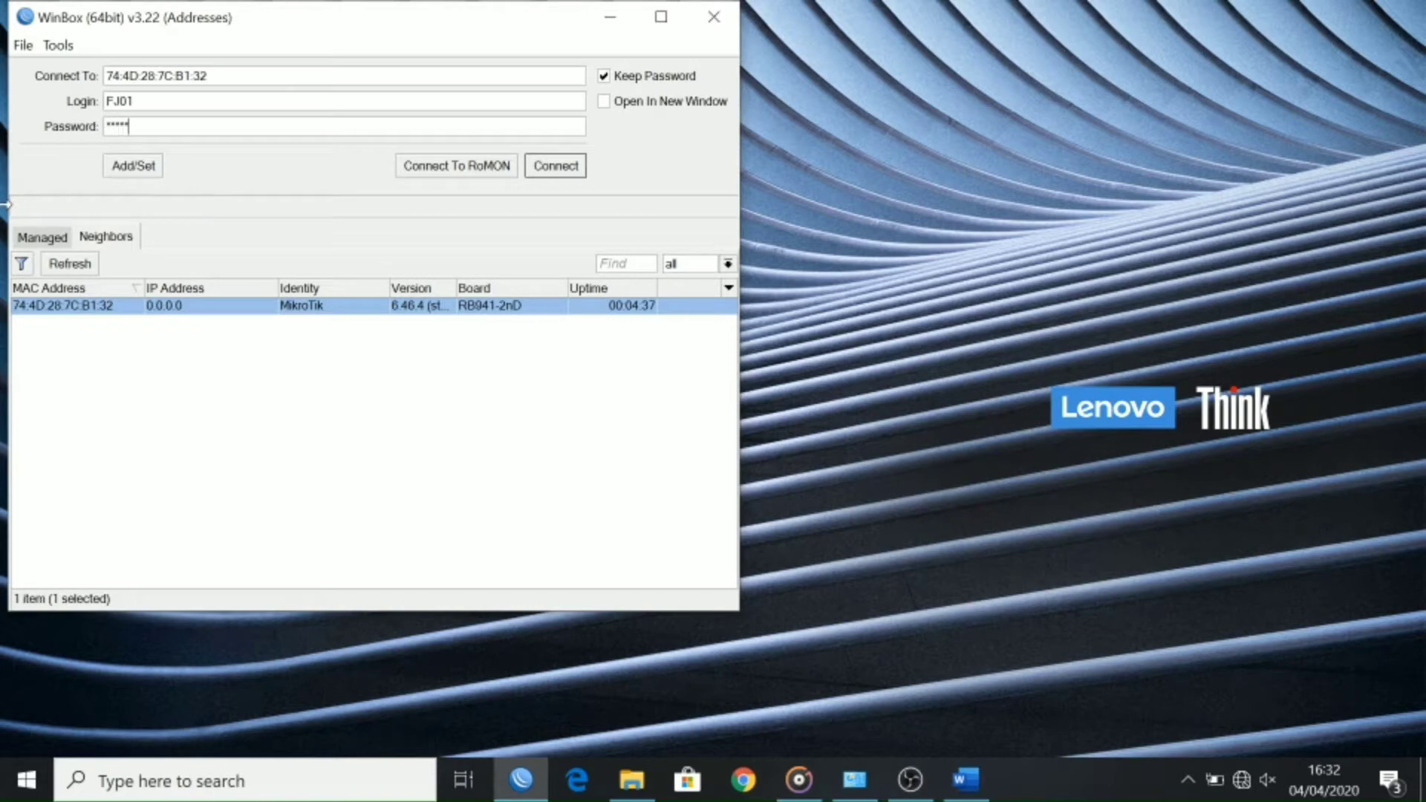
left_click(559, 167)
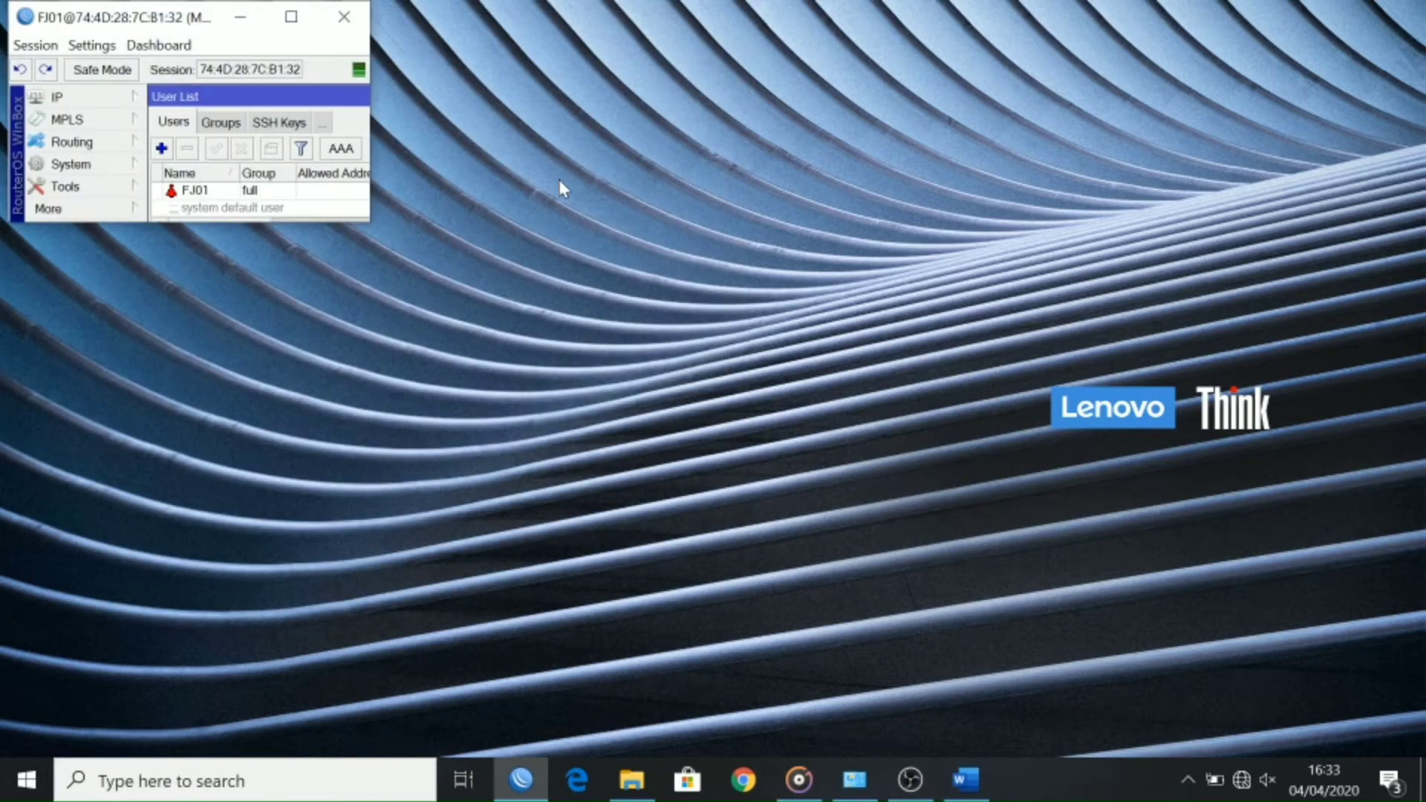
left_click_drag(370, 217, 1391, 673)
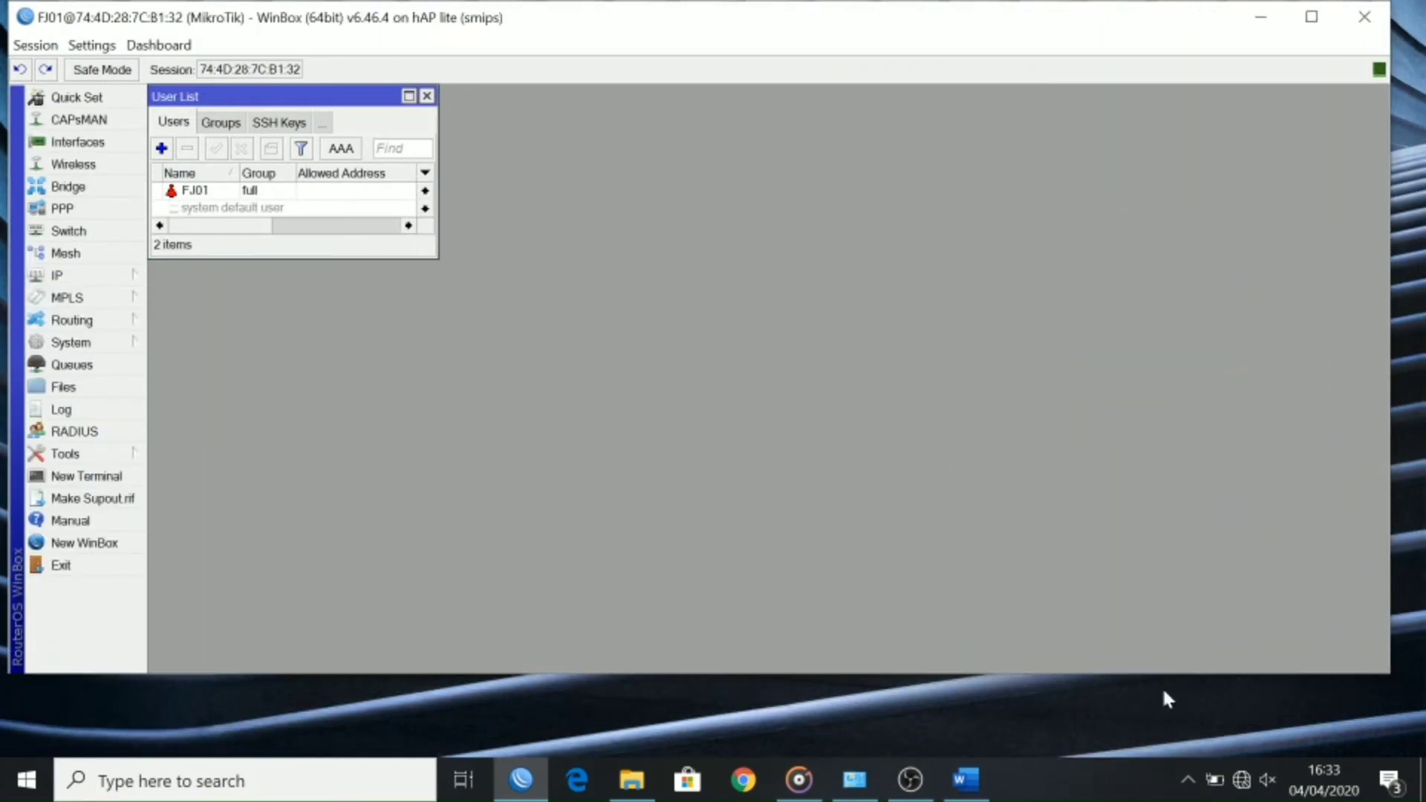
Step: Switch to the Word outline to review the DHCP Client Ether1 item, and return to the router session
left_click(977, 793)
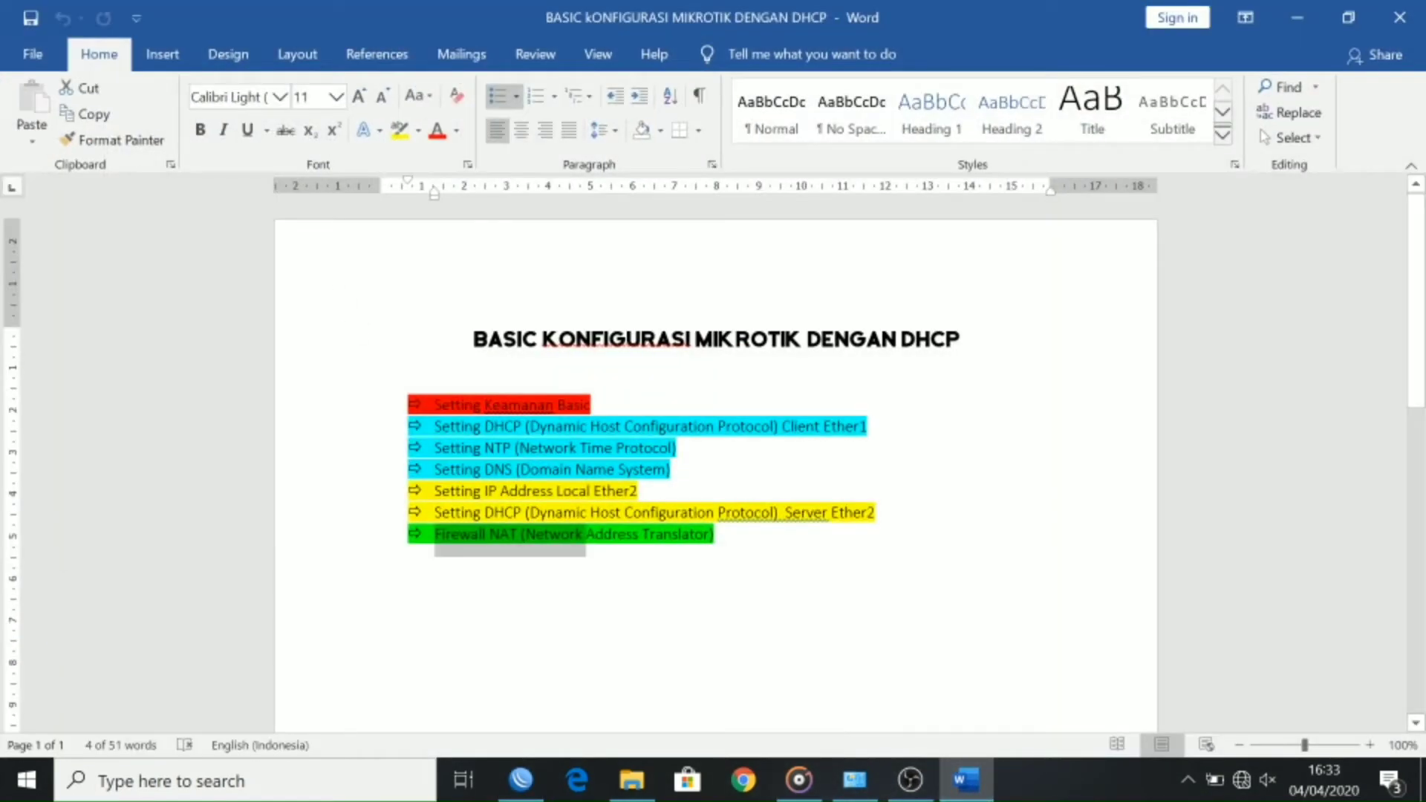
left_click_drag(434, 426, 867, 426)
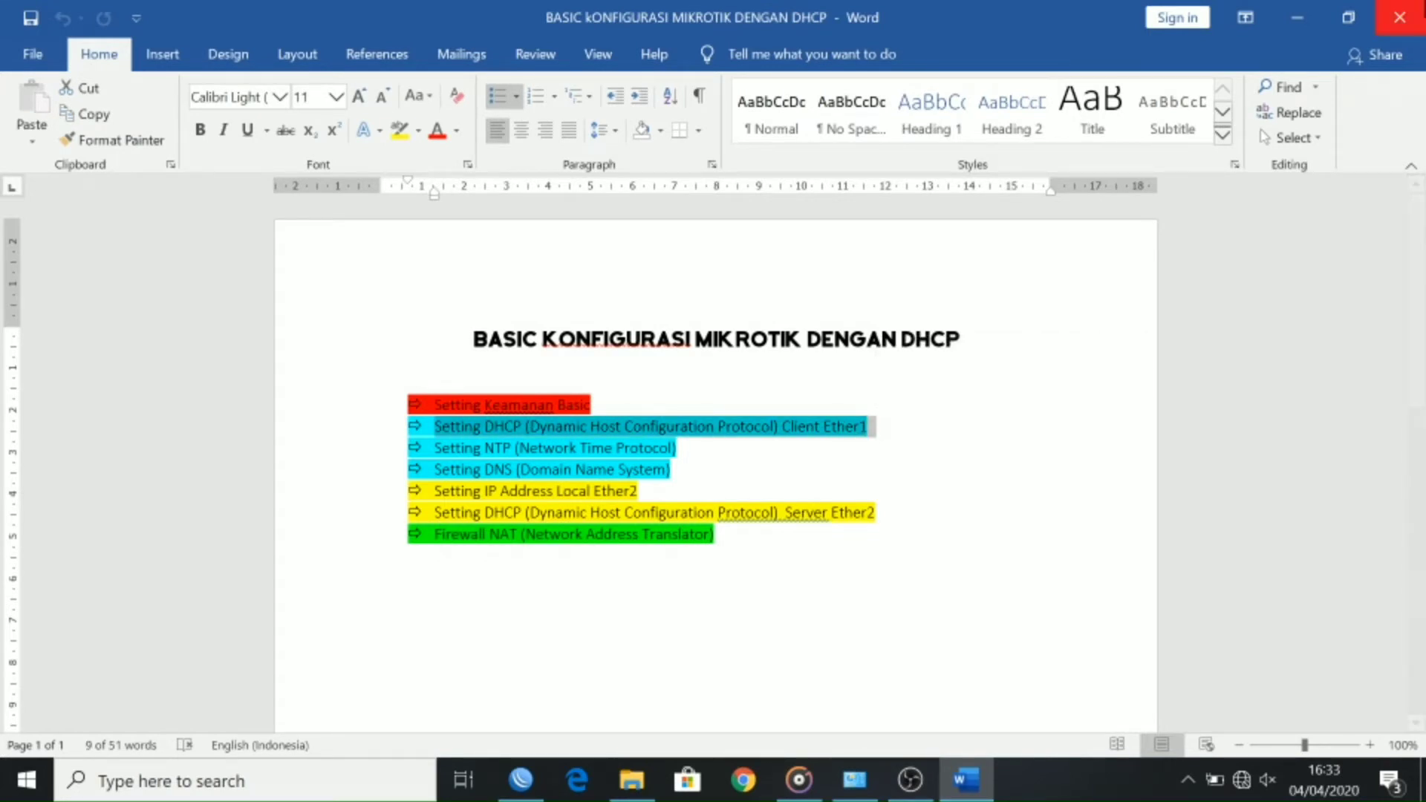
left_click(1308, 15)
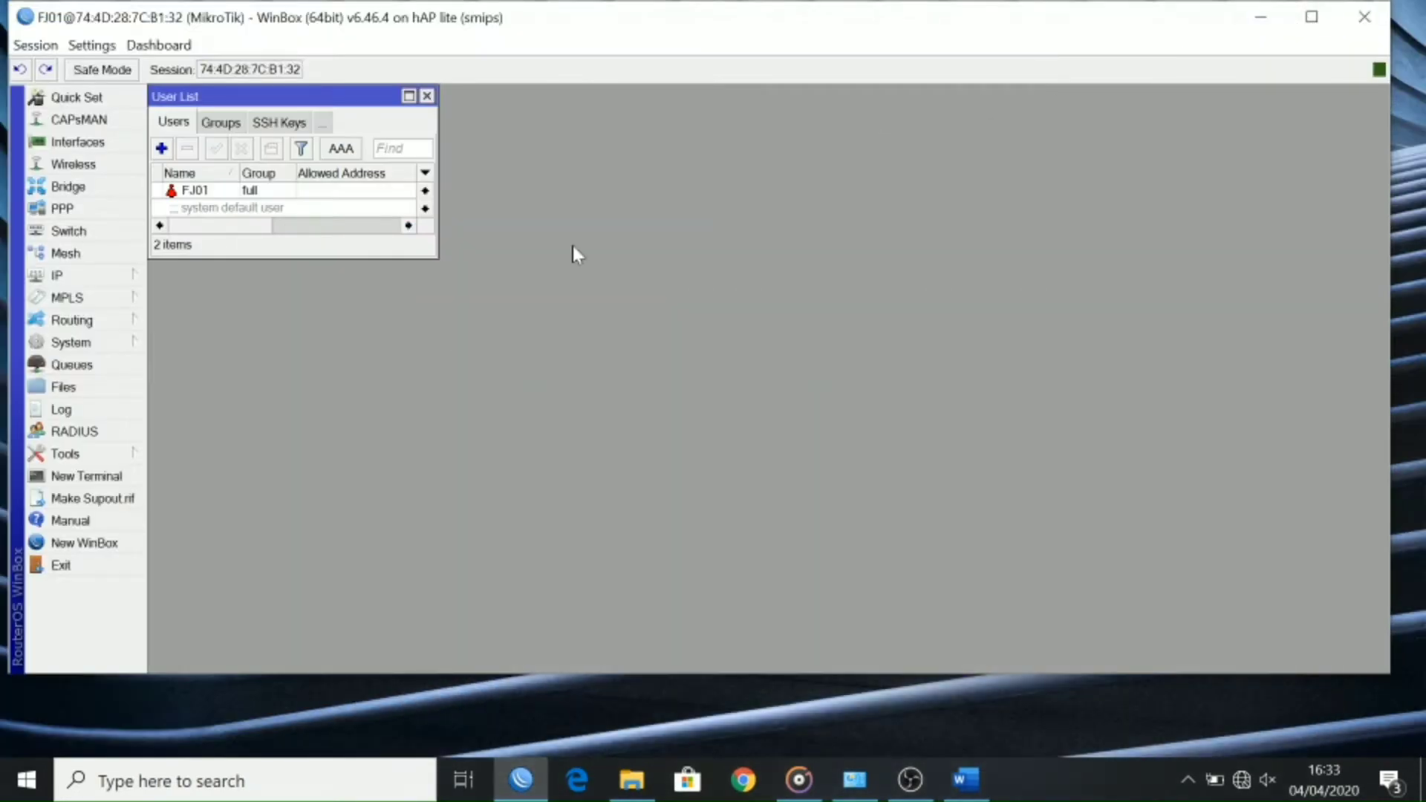
Step: Close the user list and open the router's DHCP client list, placing it clear of the workspace center
left_click(428, 95)
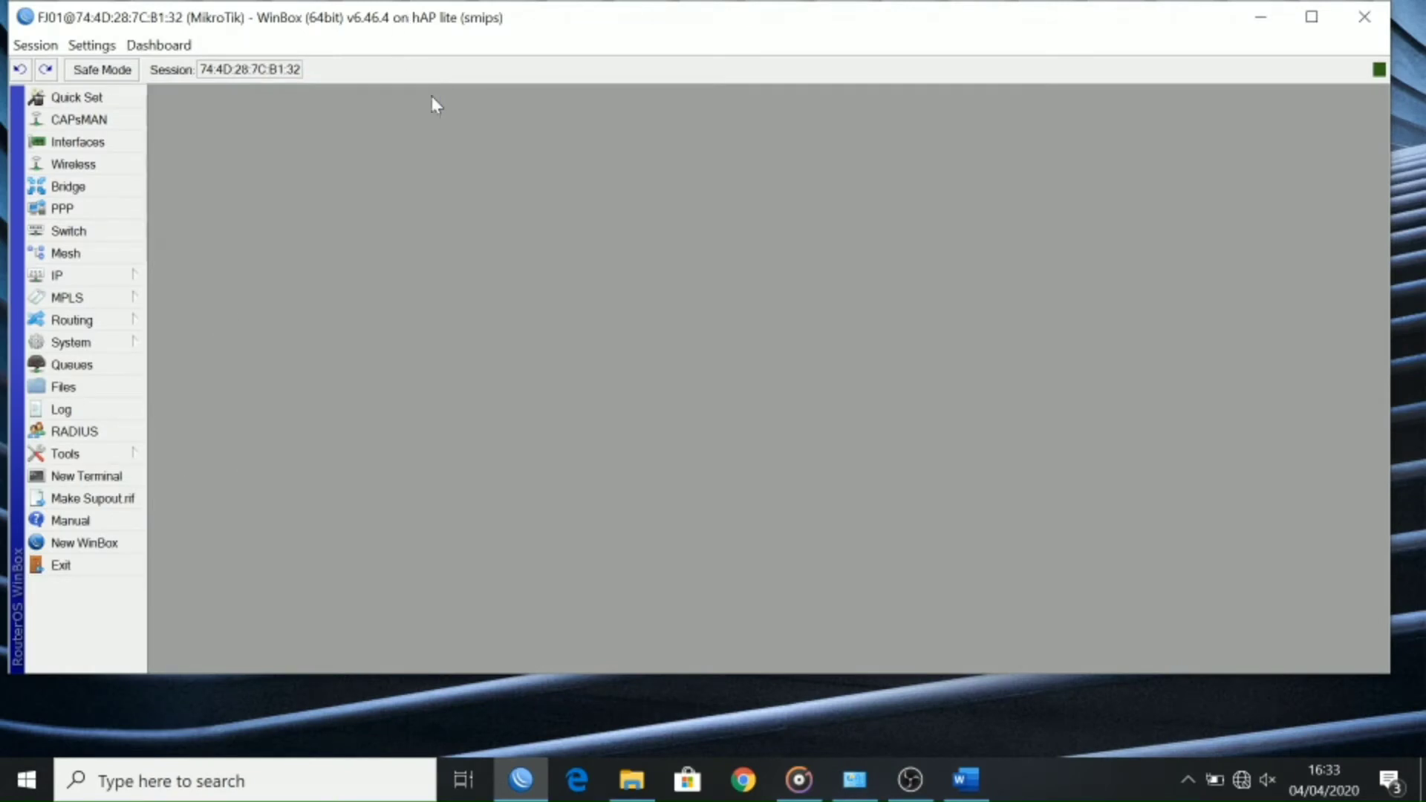
left_click(95, 273)
left_click(223, 321)
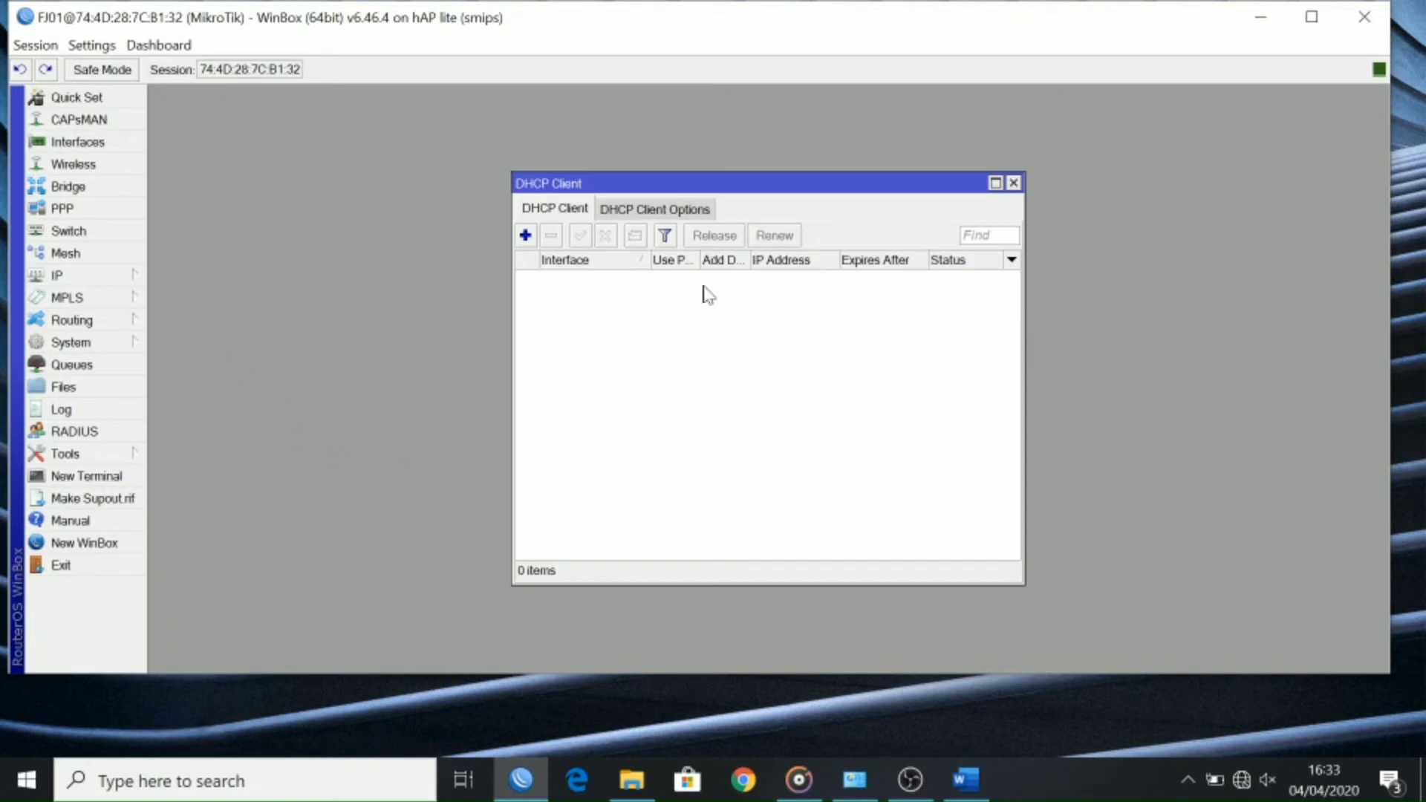
left_click_drag(725, 186, 423, 111)
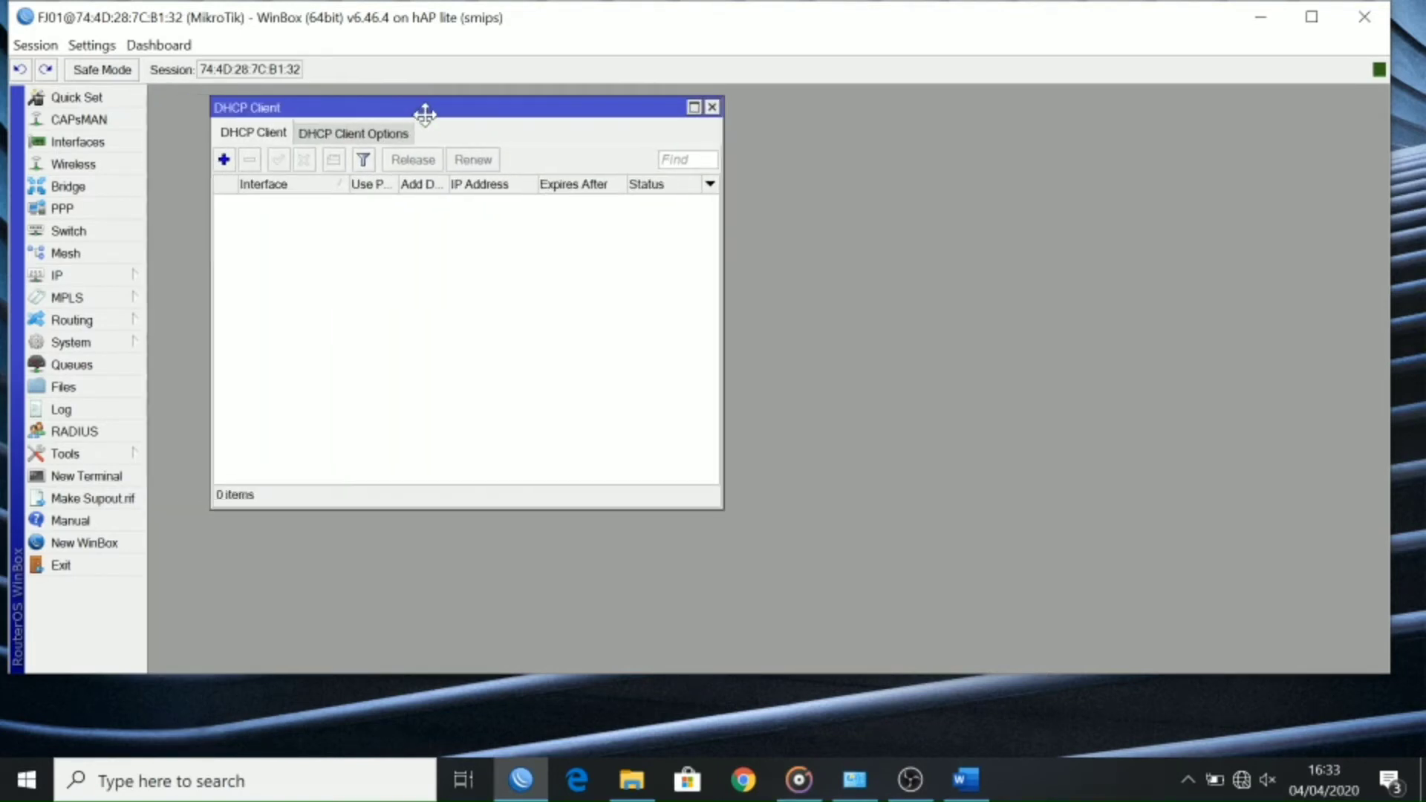
Step: Add a DHCP client on ether1 with Use Peer DNS and Use Peer NTP disabled and the default route set to yes
left_click(223, 160)
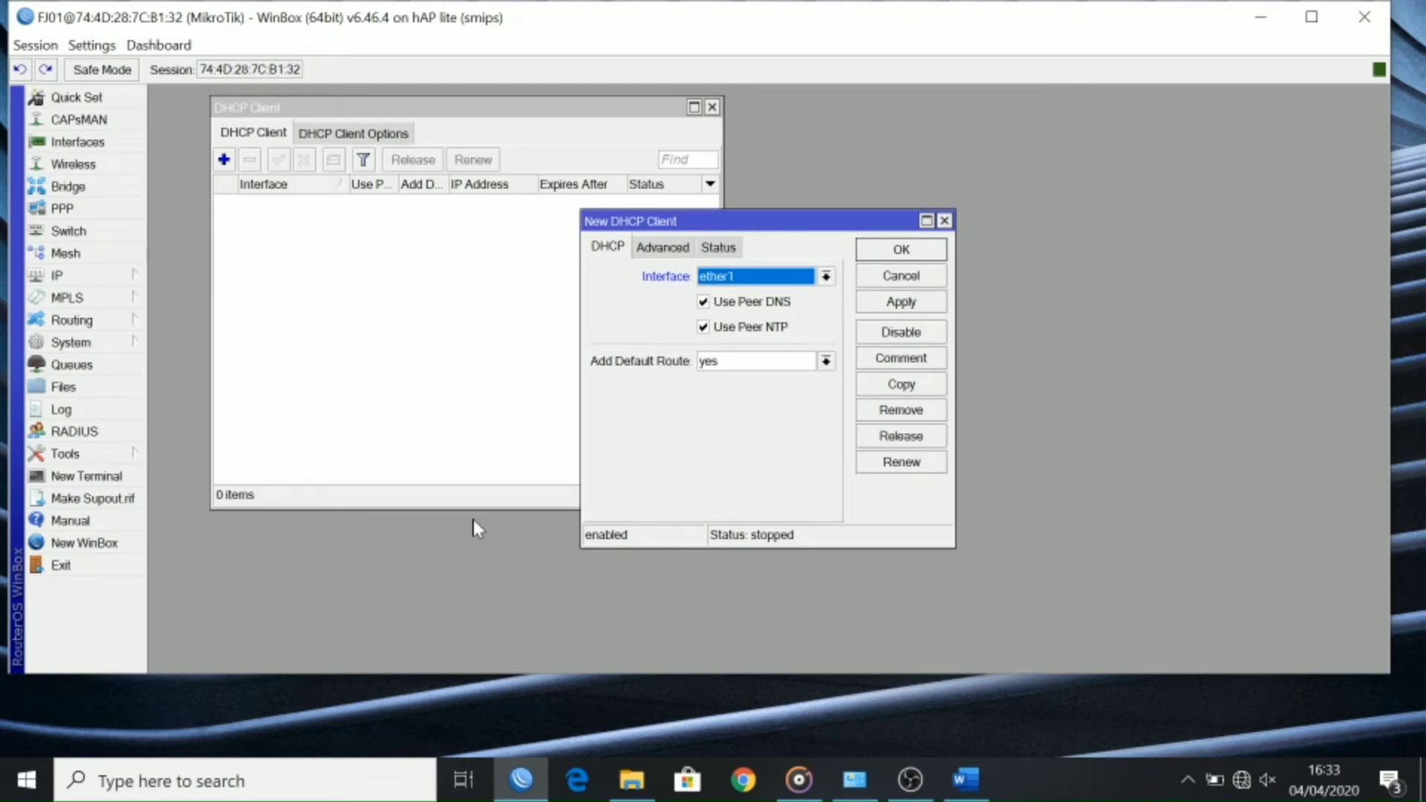
left_click(825, 276)
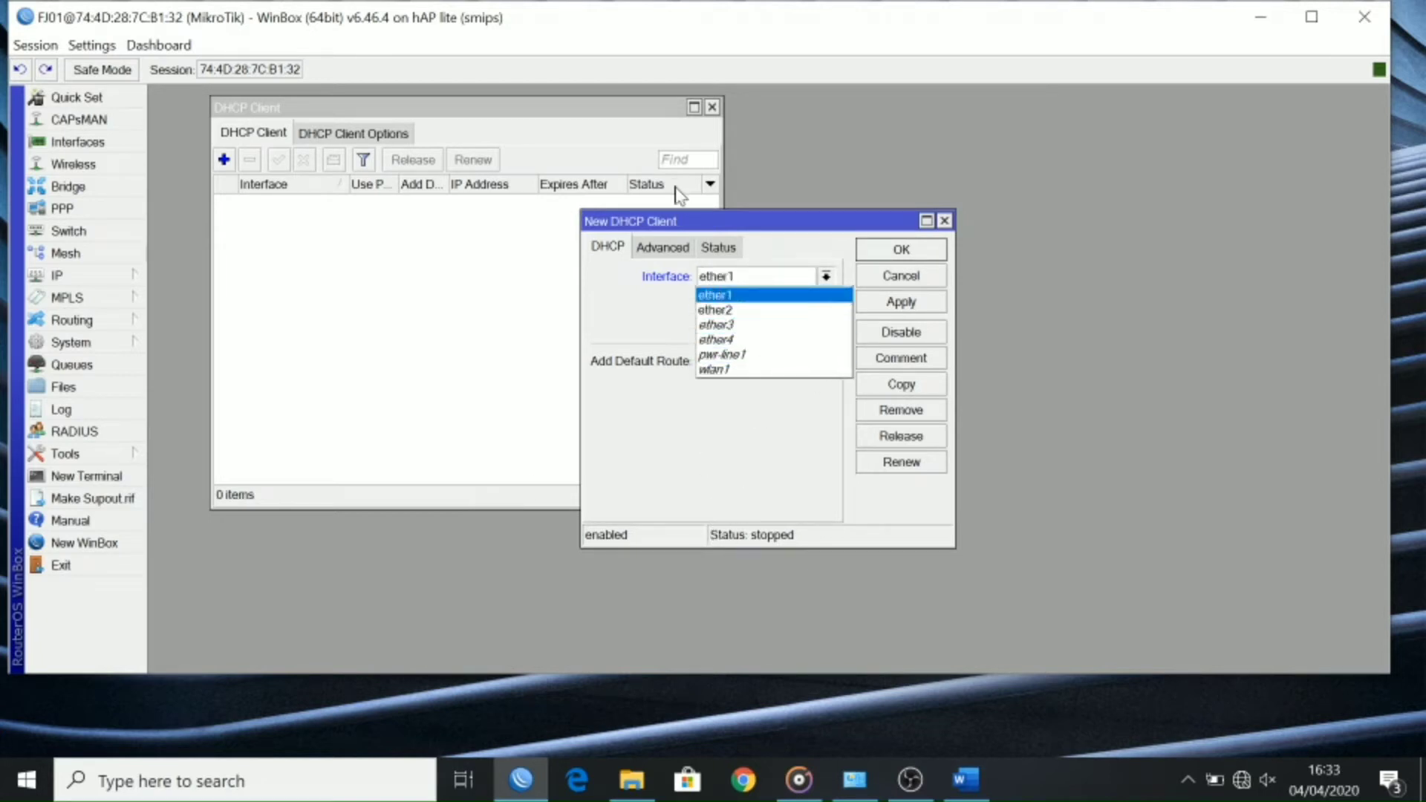
left_click(740, 300)
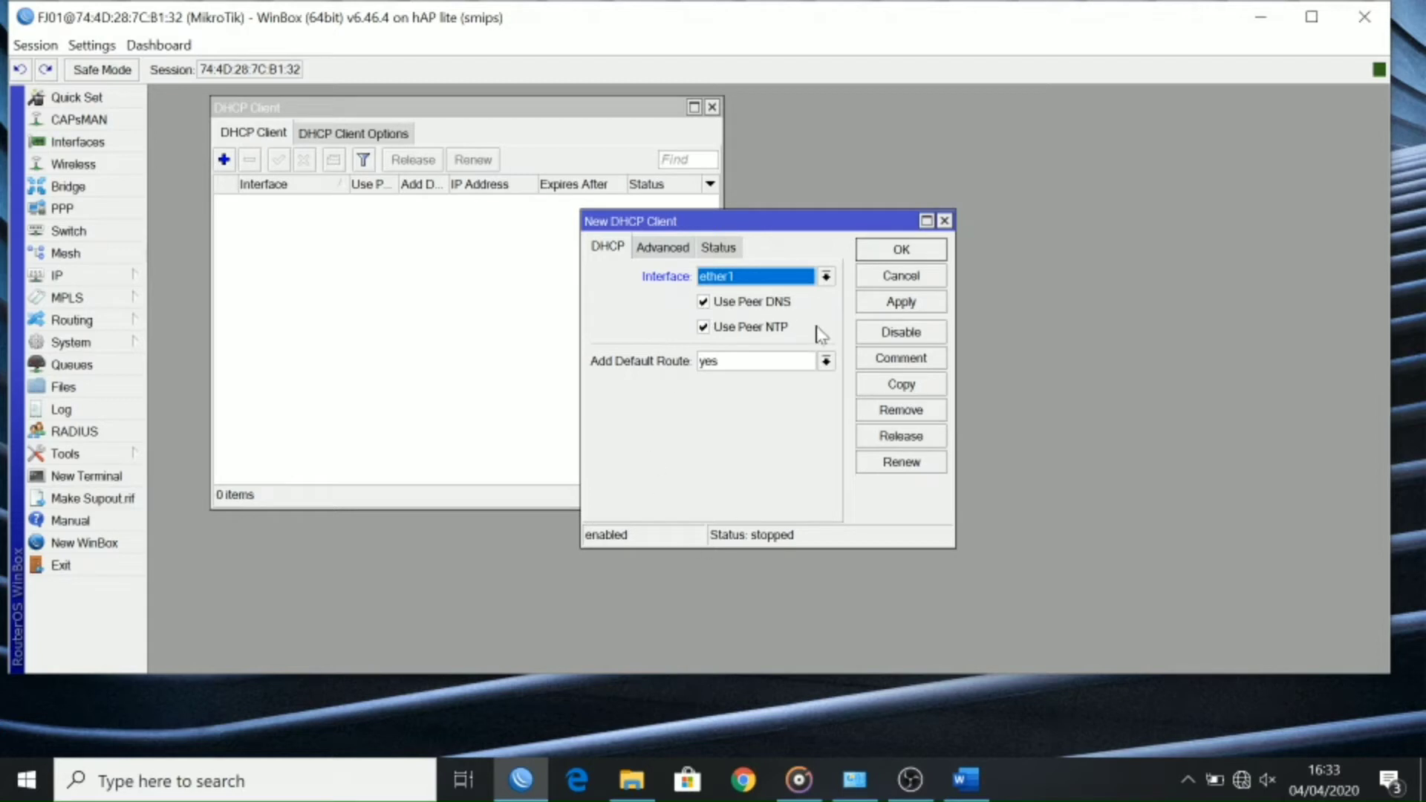
left_click(746, 303)
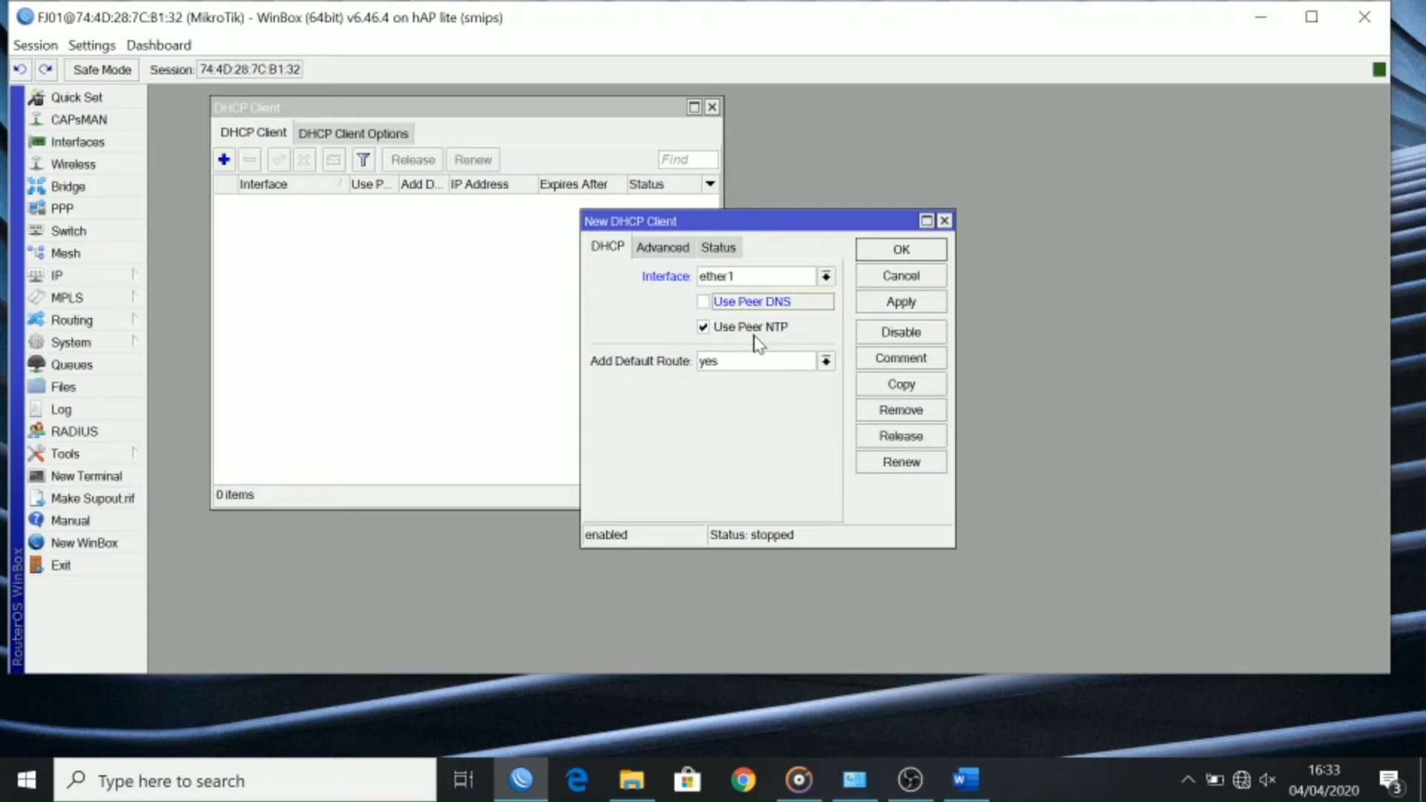
left_click(754, 334)
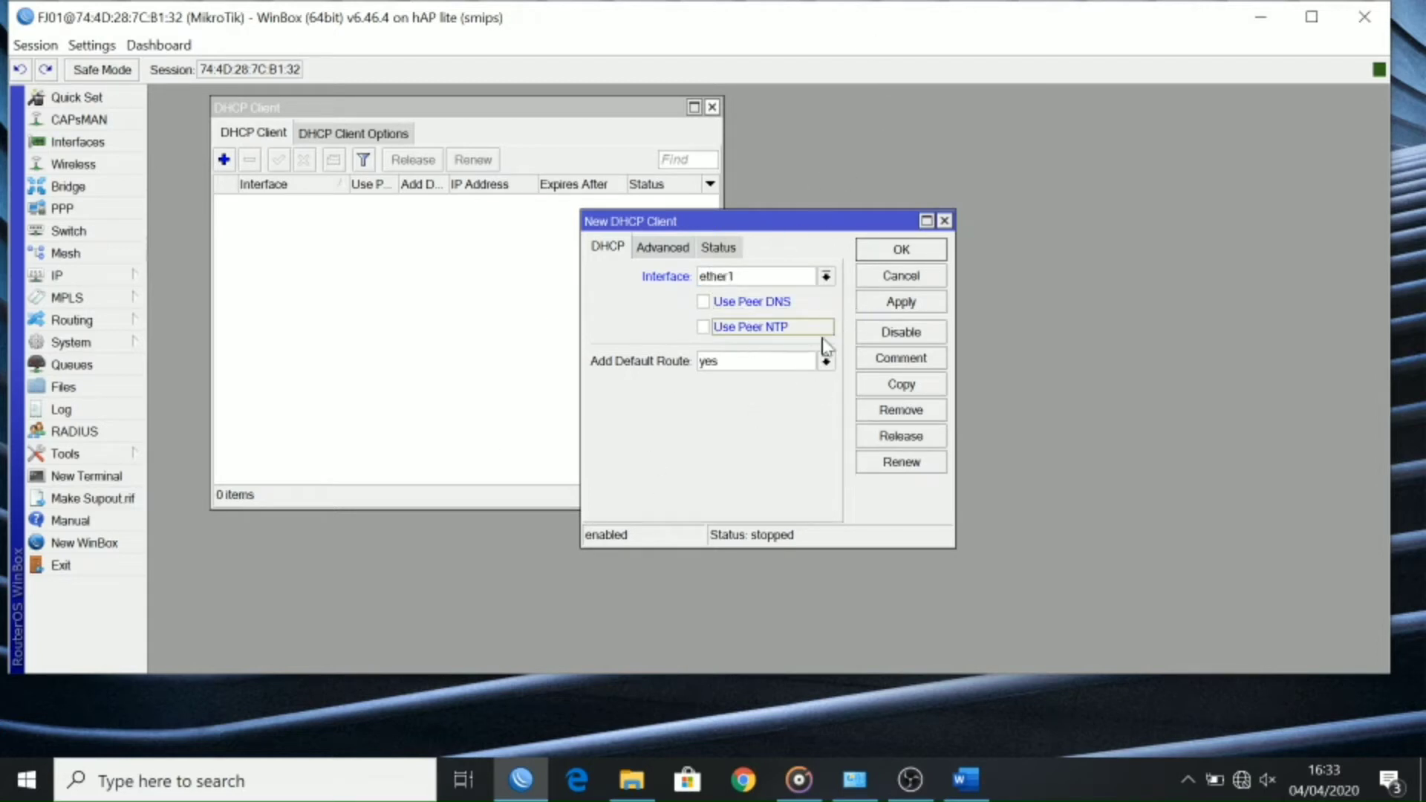
left_click(704, 302)
left_click(704, 328)
left_click(702, 328)
left_click(703, 303)
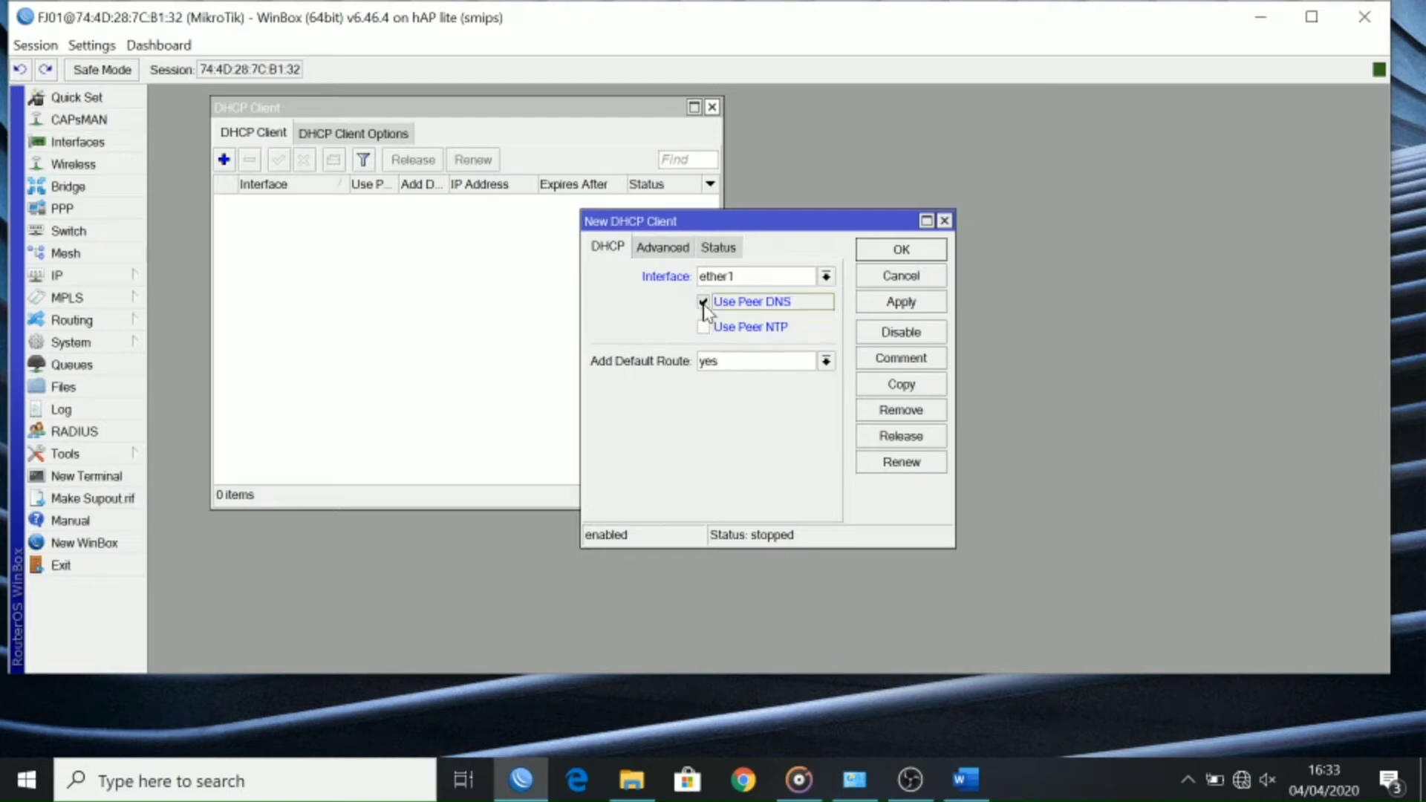
left_click(890, 305)
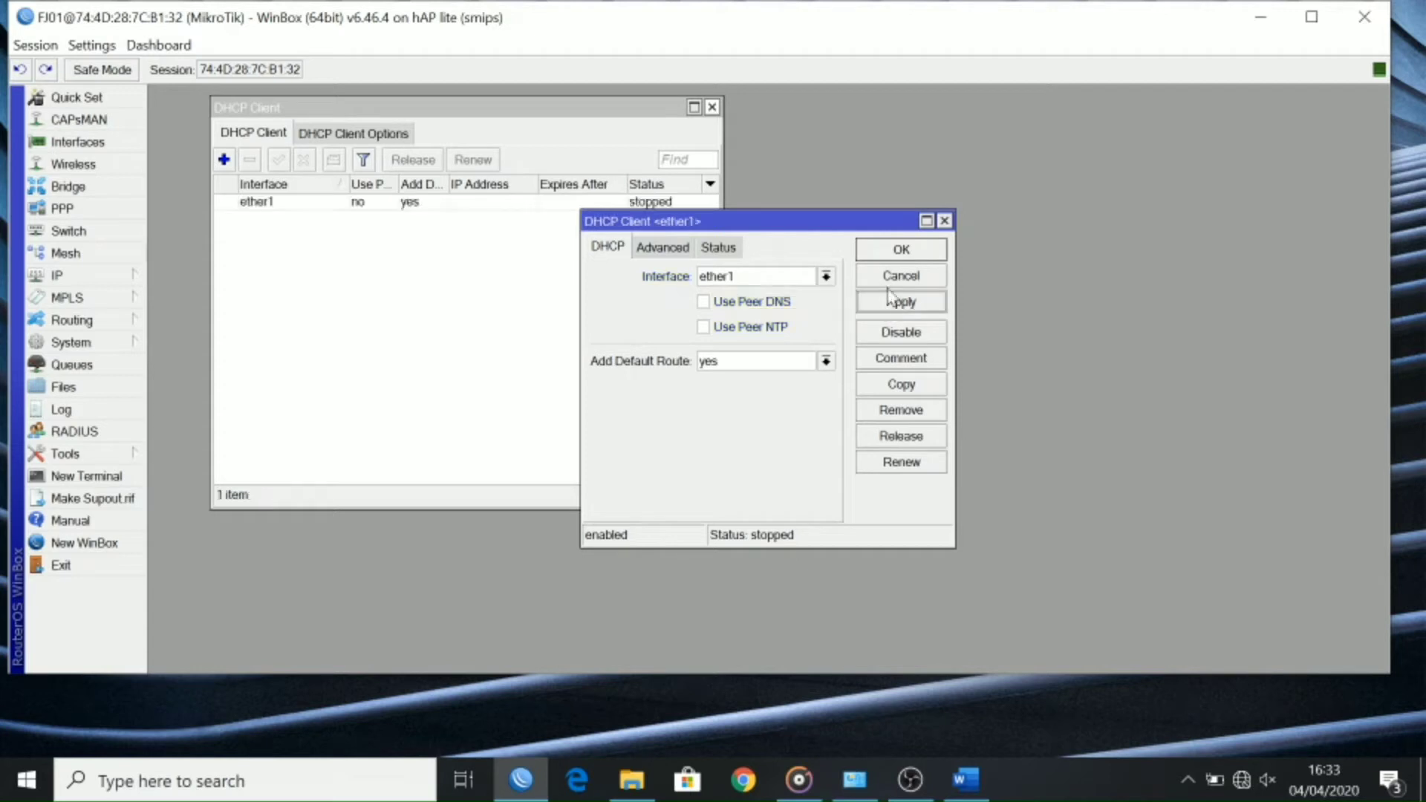
left_click(896, 253)
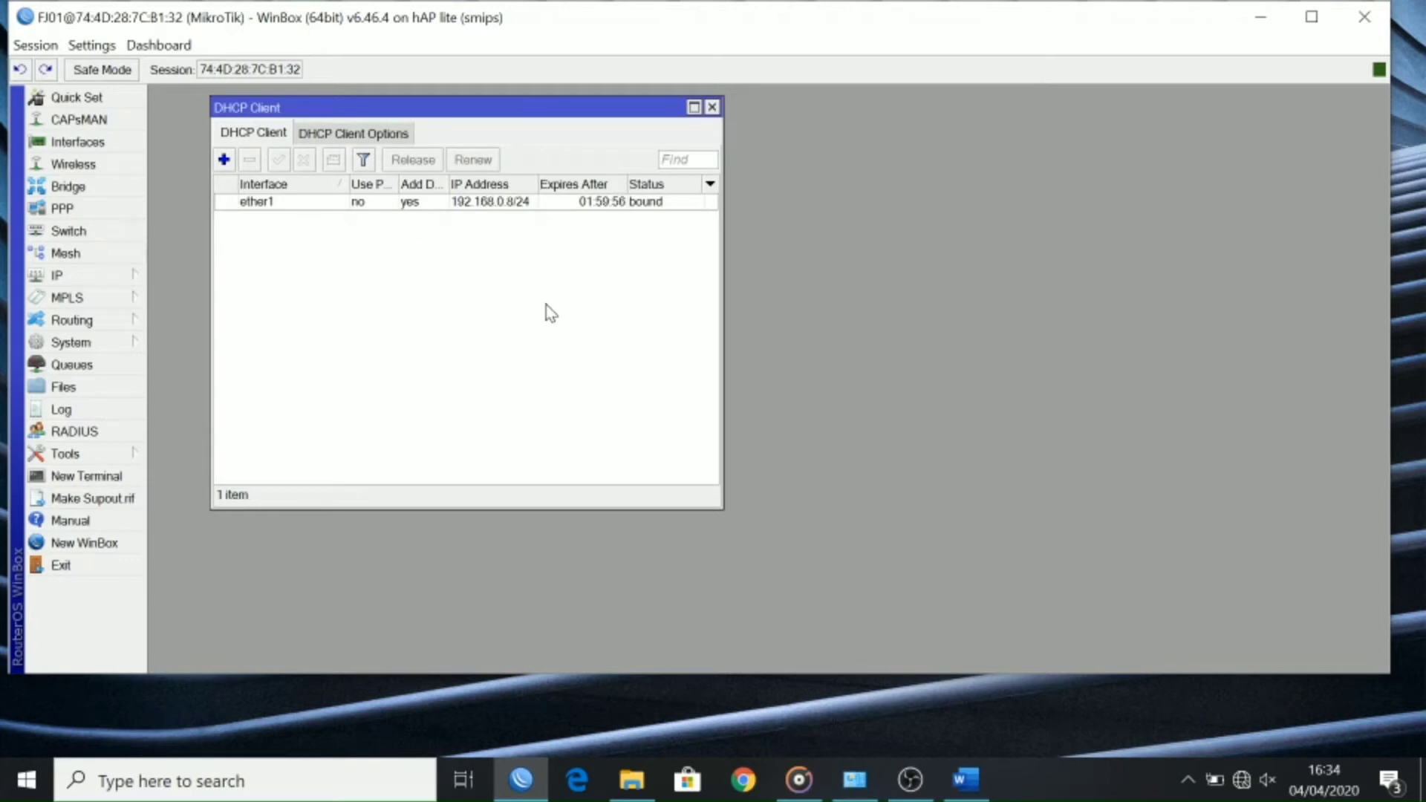
Step: Open the router's DNS settings and place the window clear of the DHCP client list
left_click(53, 276)
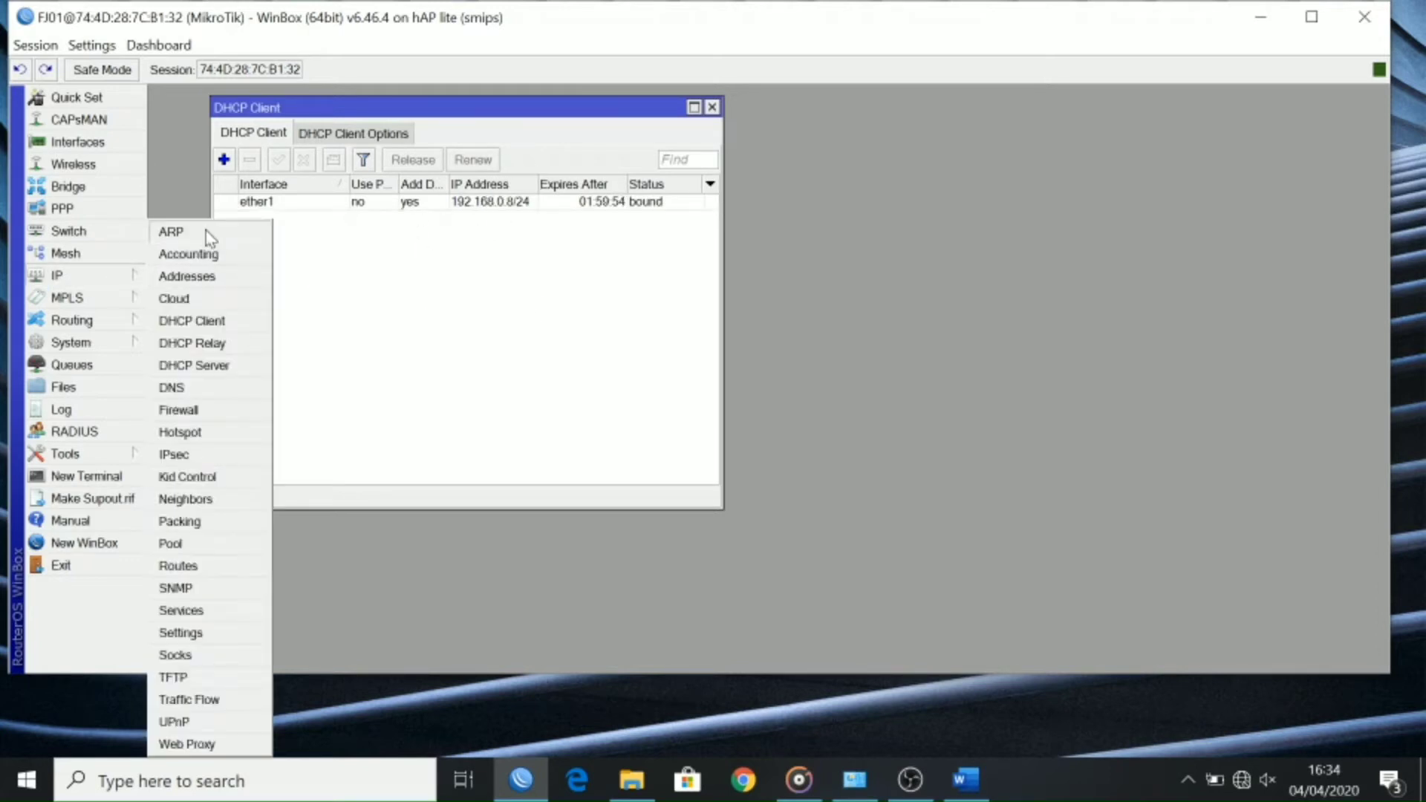
left_click(185, 388)
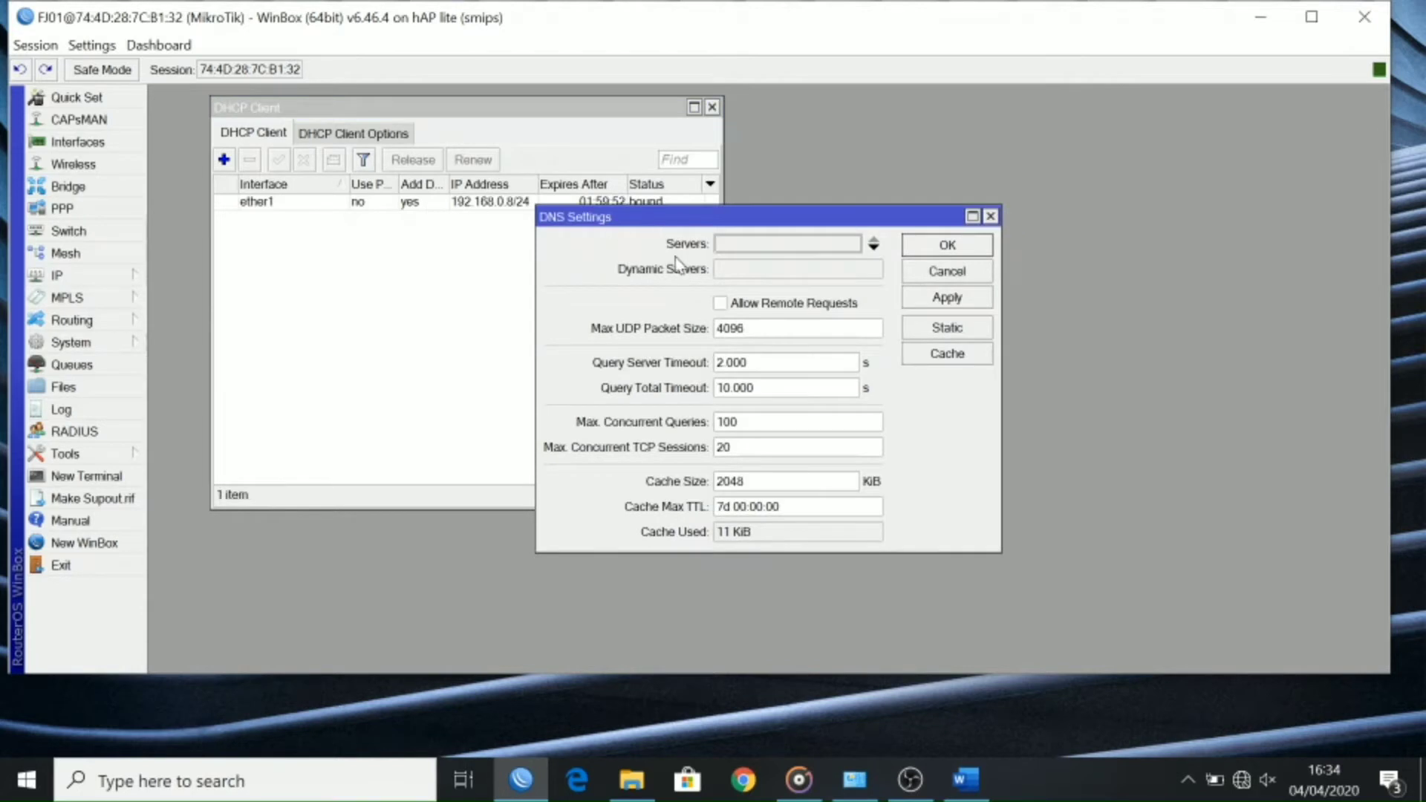
left_click_drag(676, 216, 893, 304)
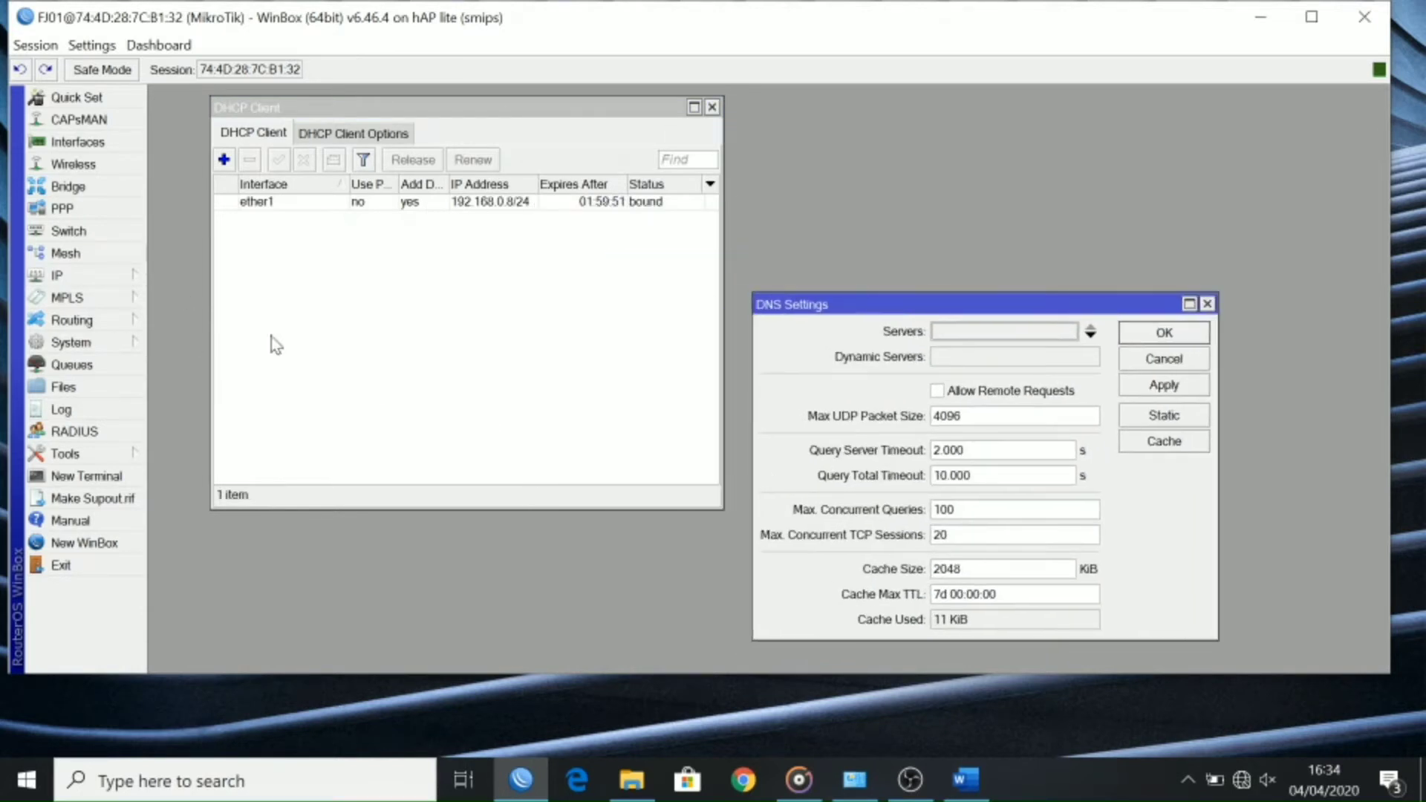
Step: Open a router terminal, decline the software license and test internet connectivity by pinging 8.8.8.8
left_click(86, 476)
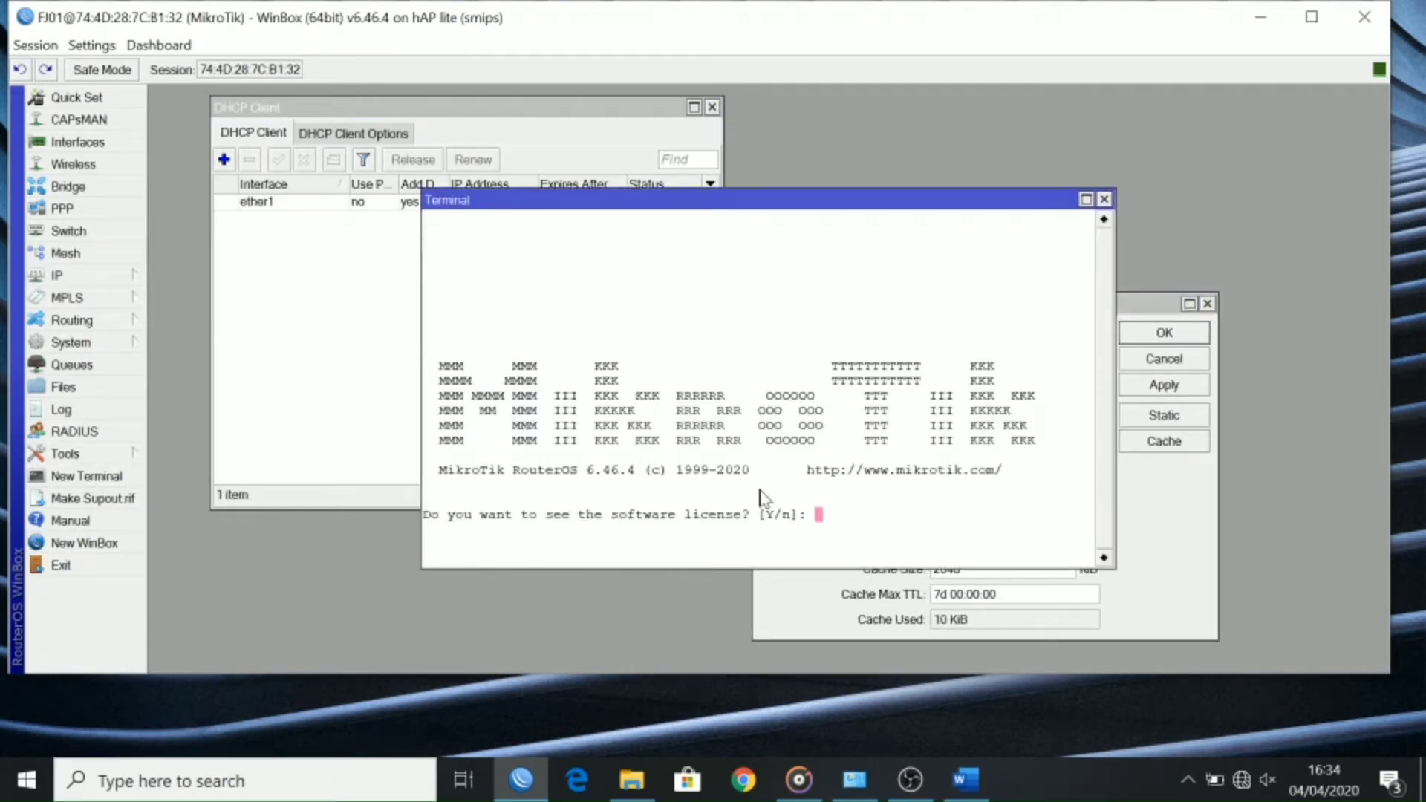
type("n")
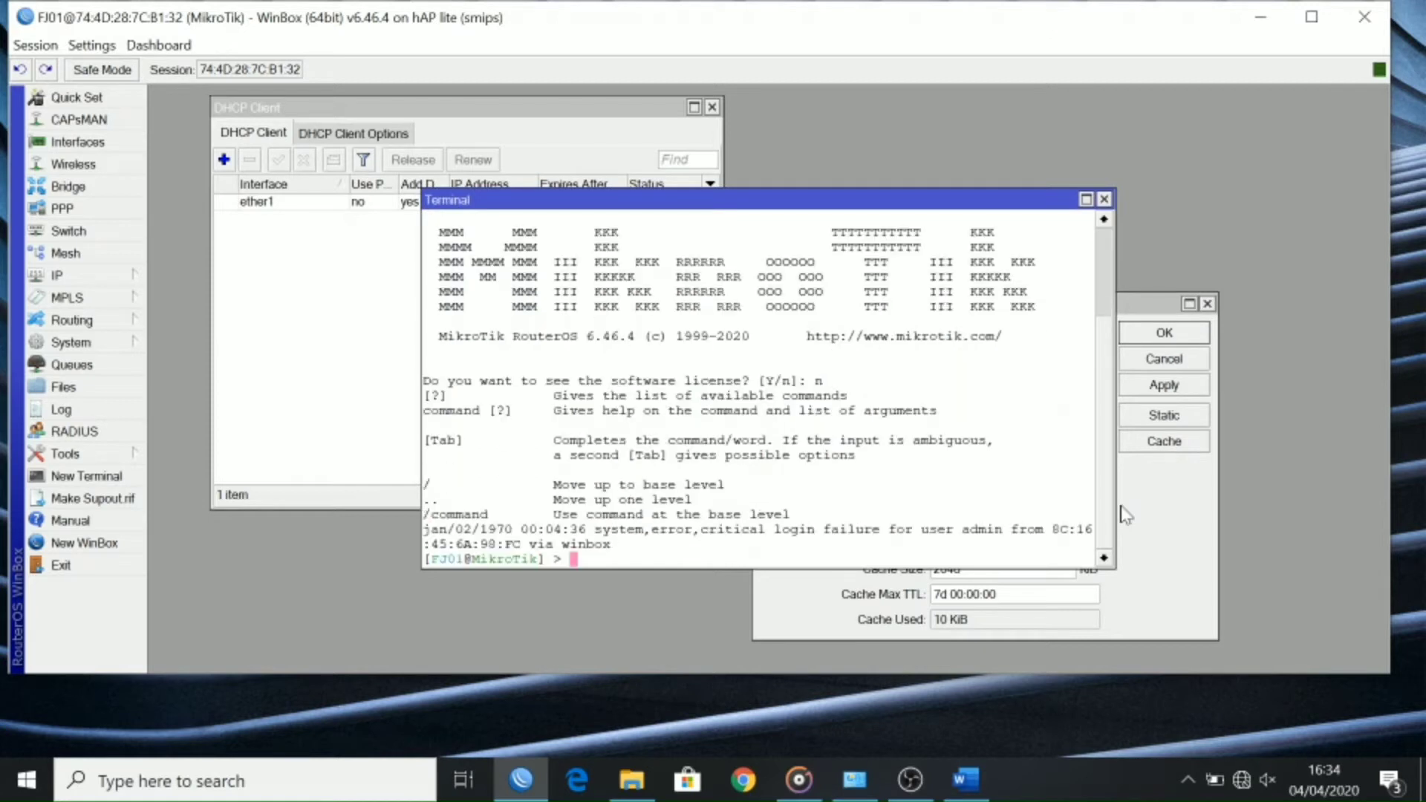
type("ping 8.8.8.8")
key("Return")
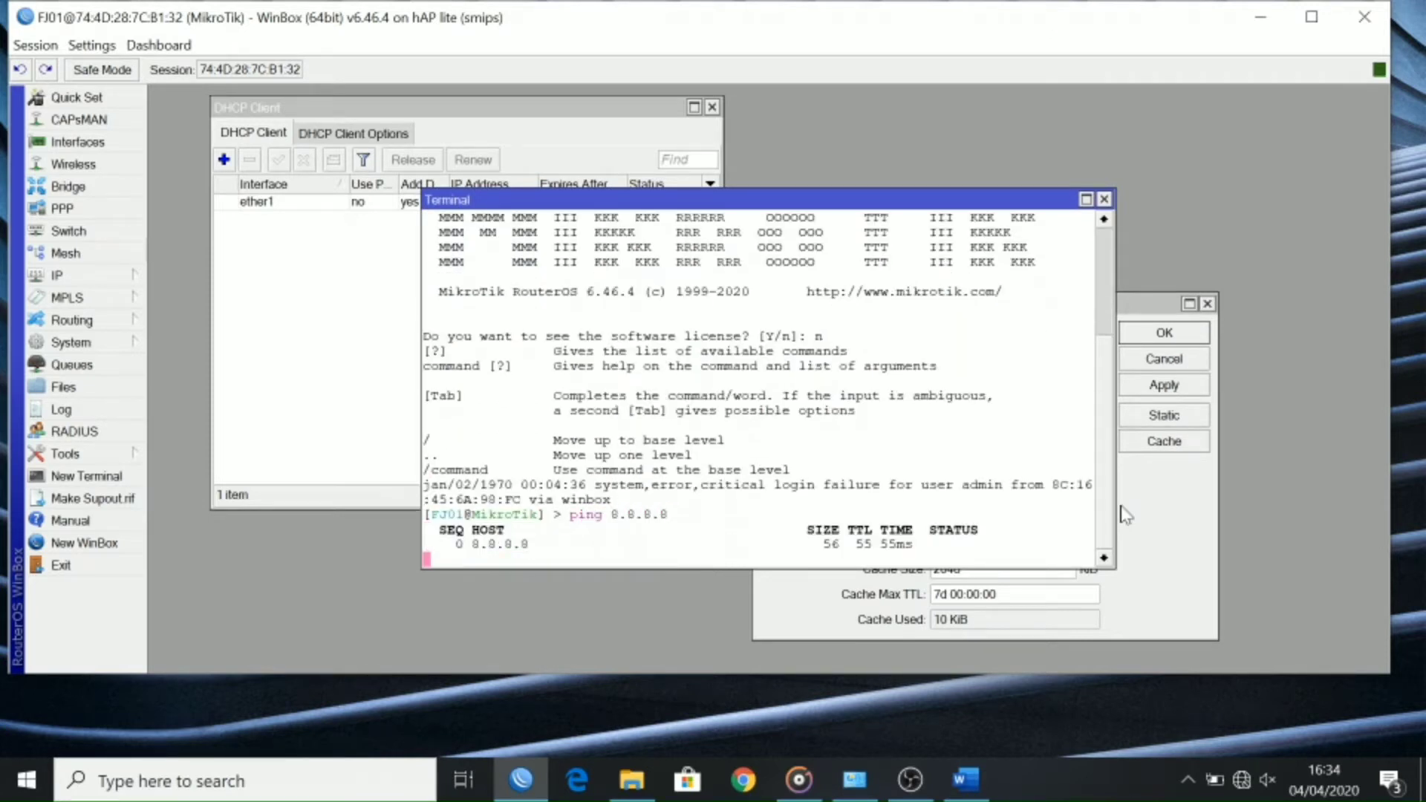
key("ctrl+c")
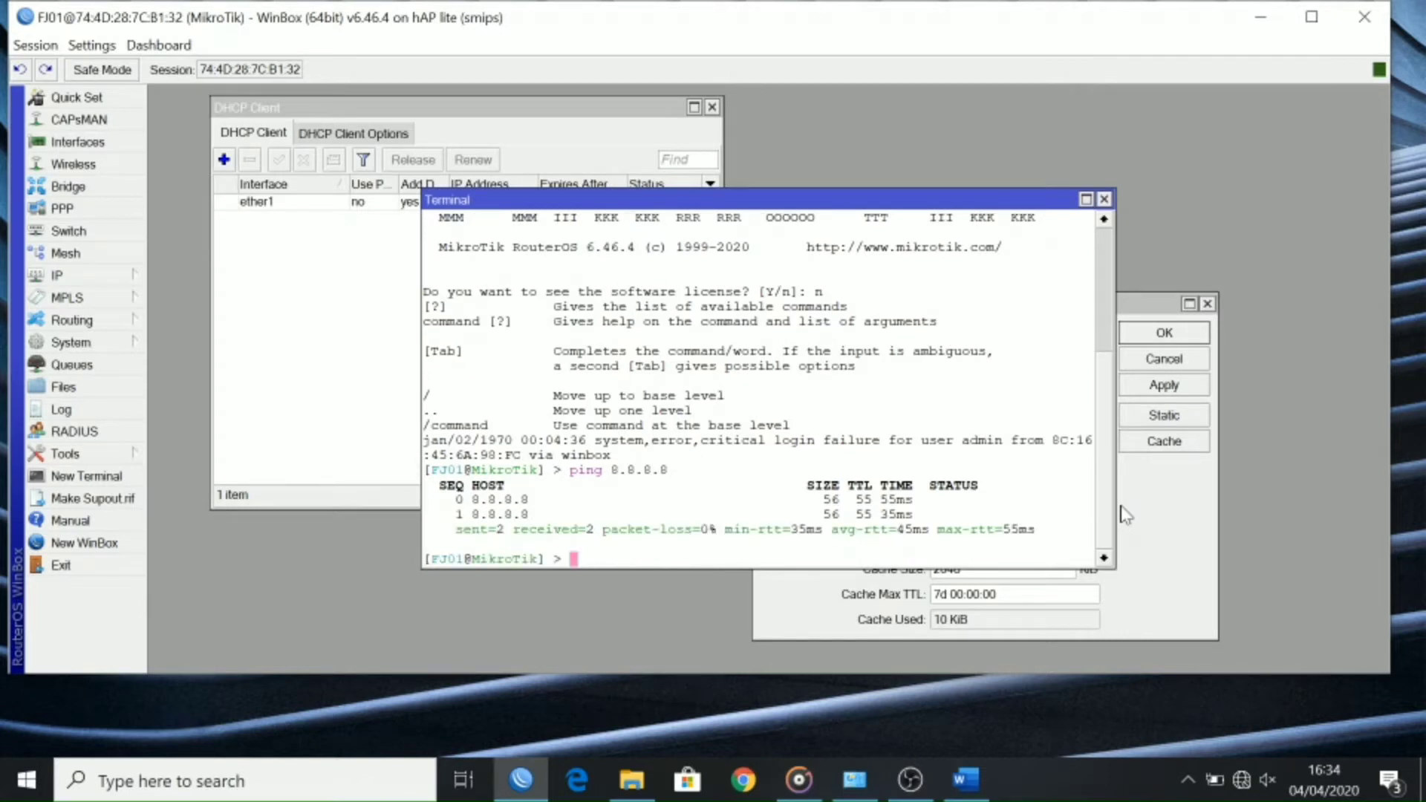
Step: Test domain name resolution by pinging google.com in the terminal, and examine the response
type("ping google.com")
key("Return")
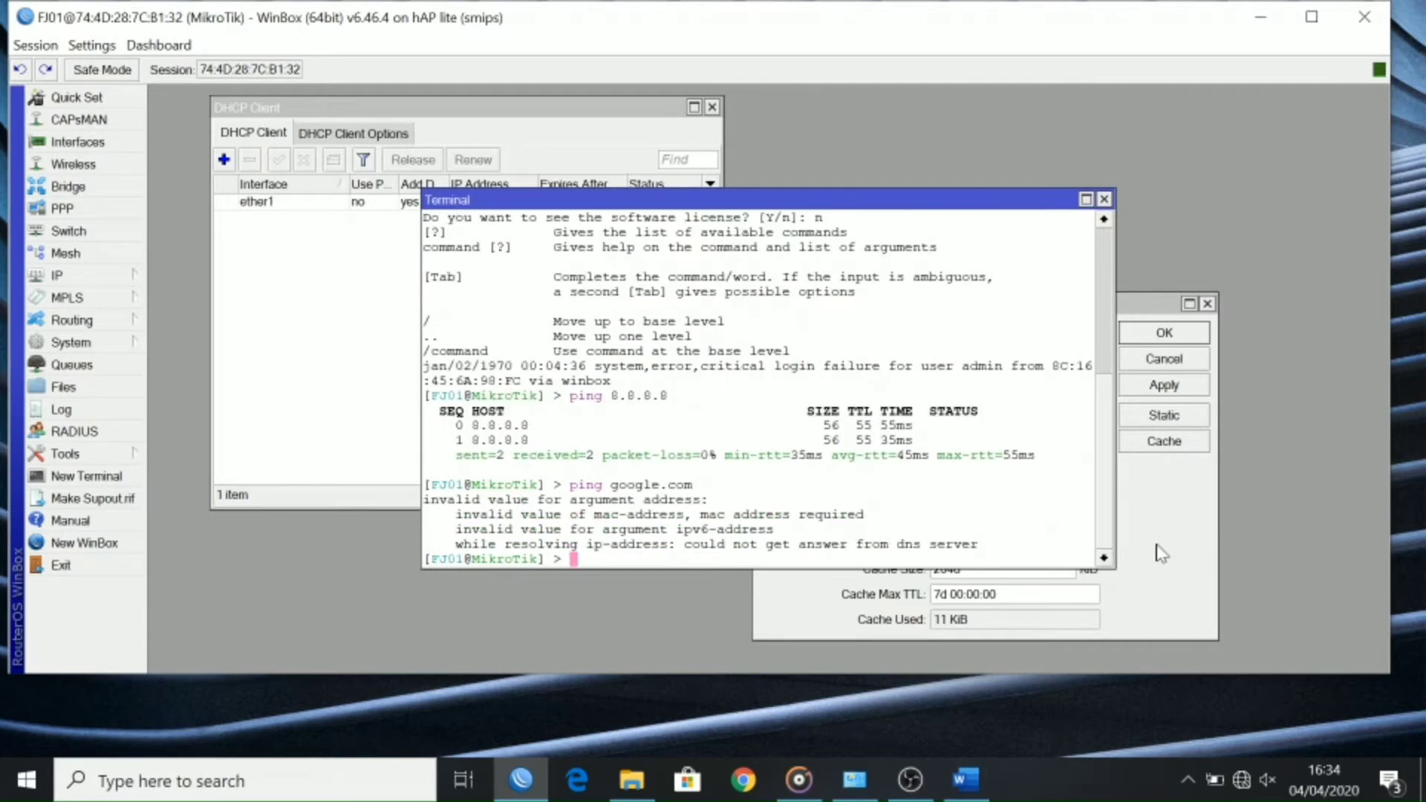
left_click_drag(458, 502, 543, 510)
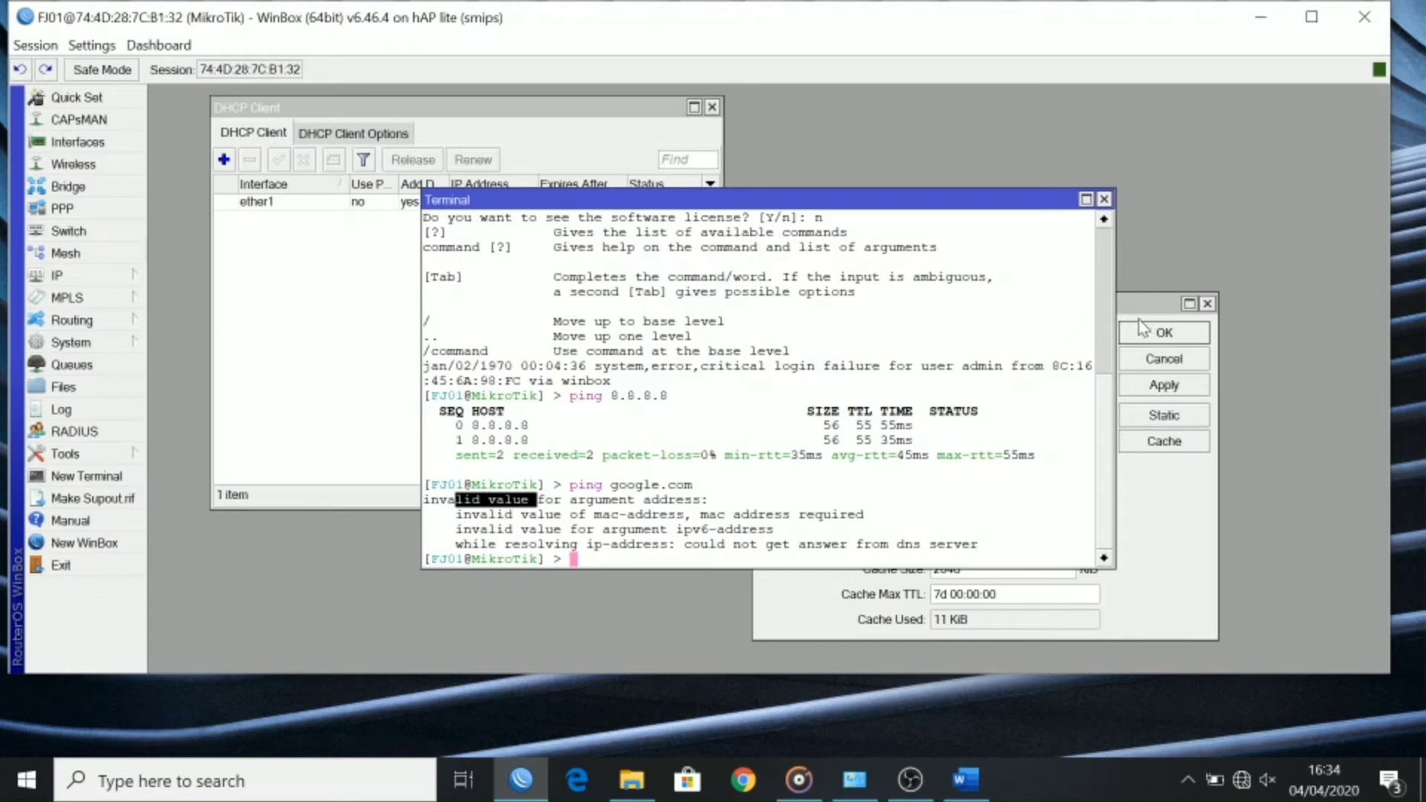
Step: Bring the DNS settings clear of the terminal, allow remote requests and enter 8.8.8.8 as the DNS server
left_click_drag(1013, 201, 698, 359)
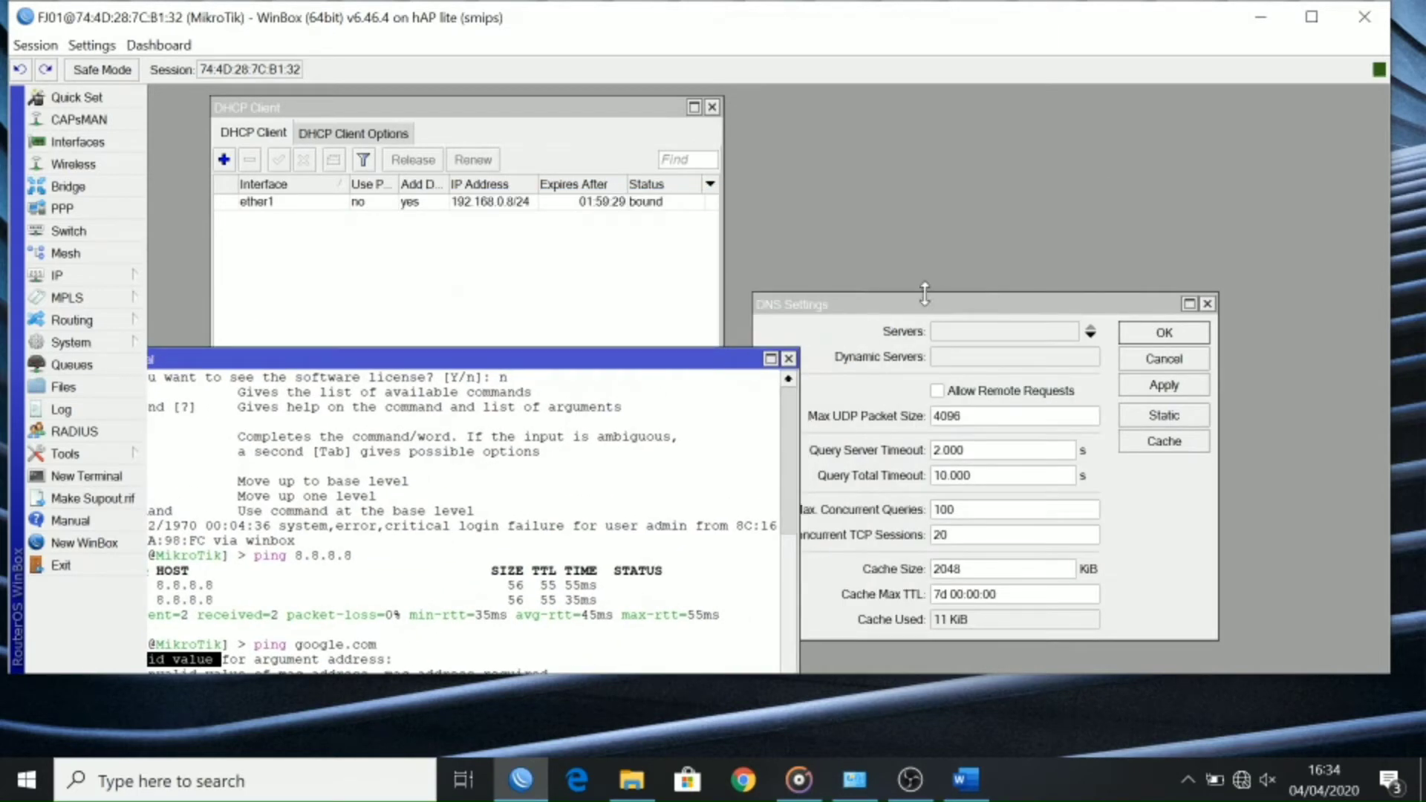
left_click_drag(915, 304, 768, 179)
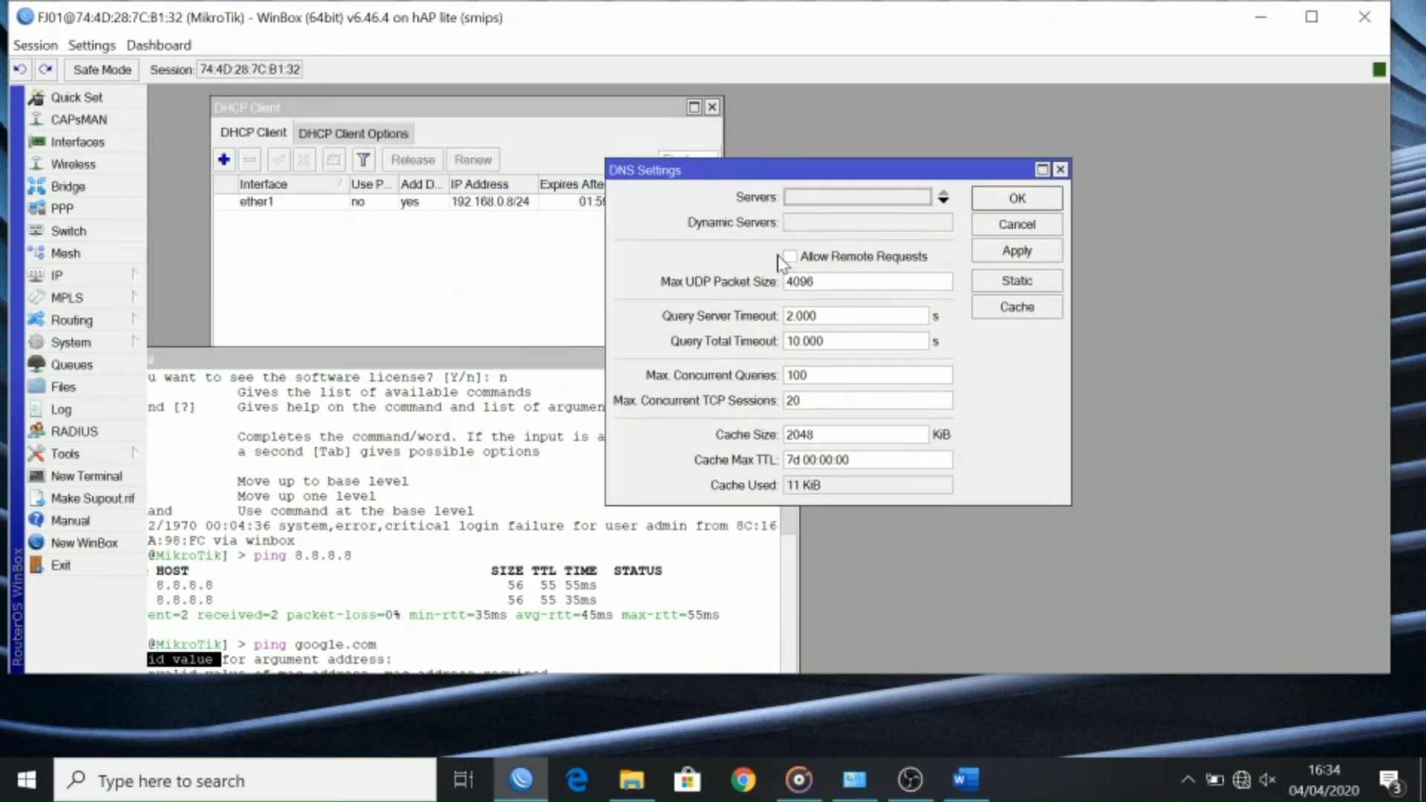
left_click(791, 257)
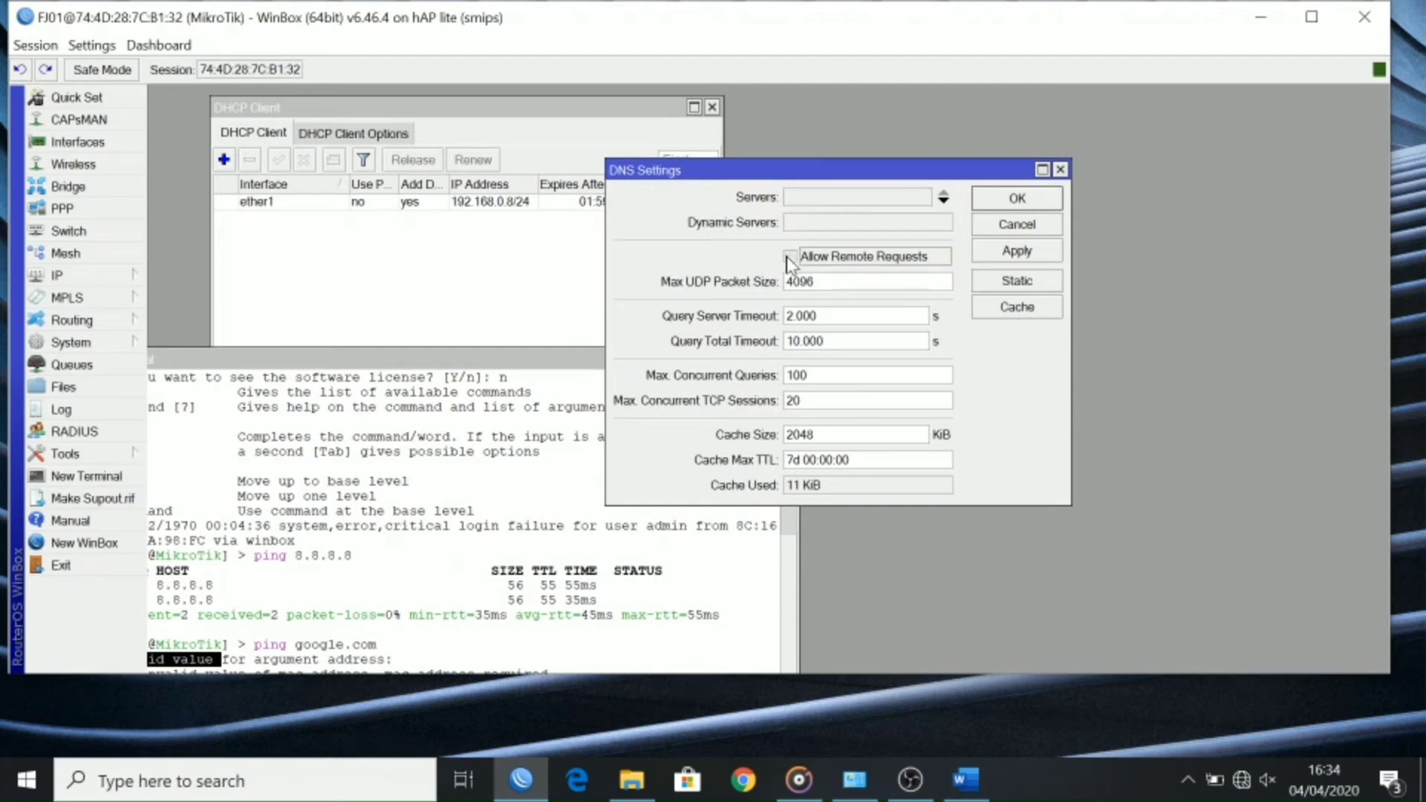
left_click(854, 199)
type("8.8.8.8")
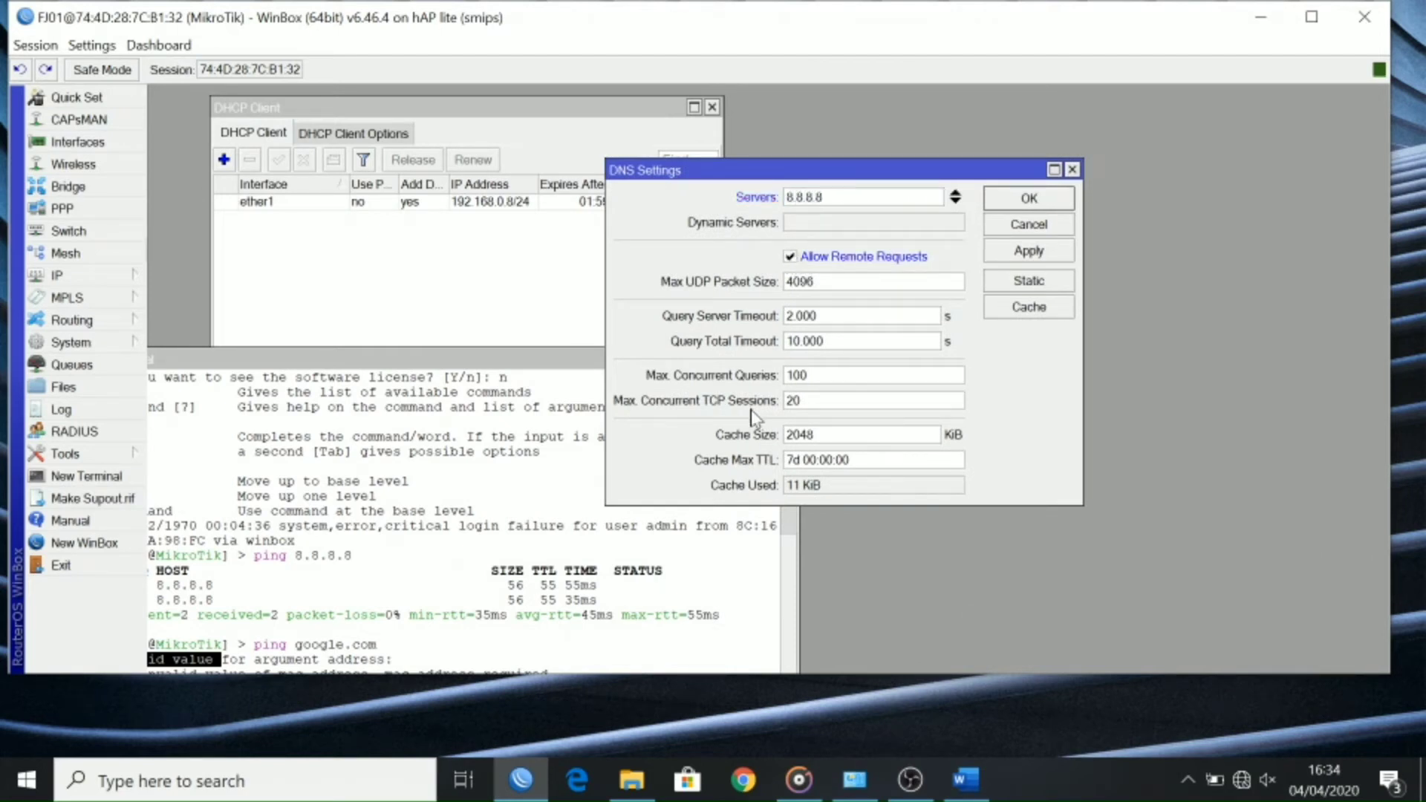
key("Tab")
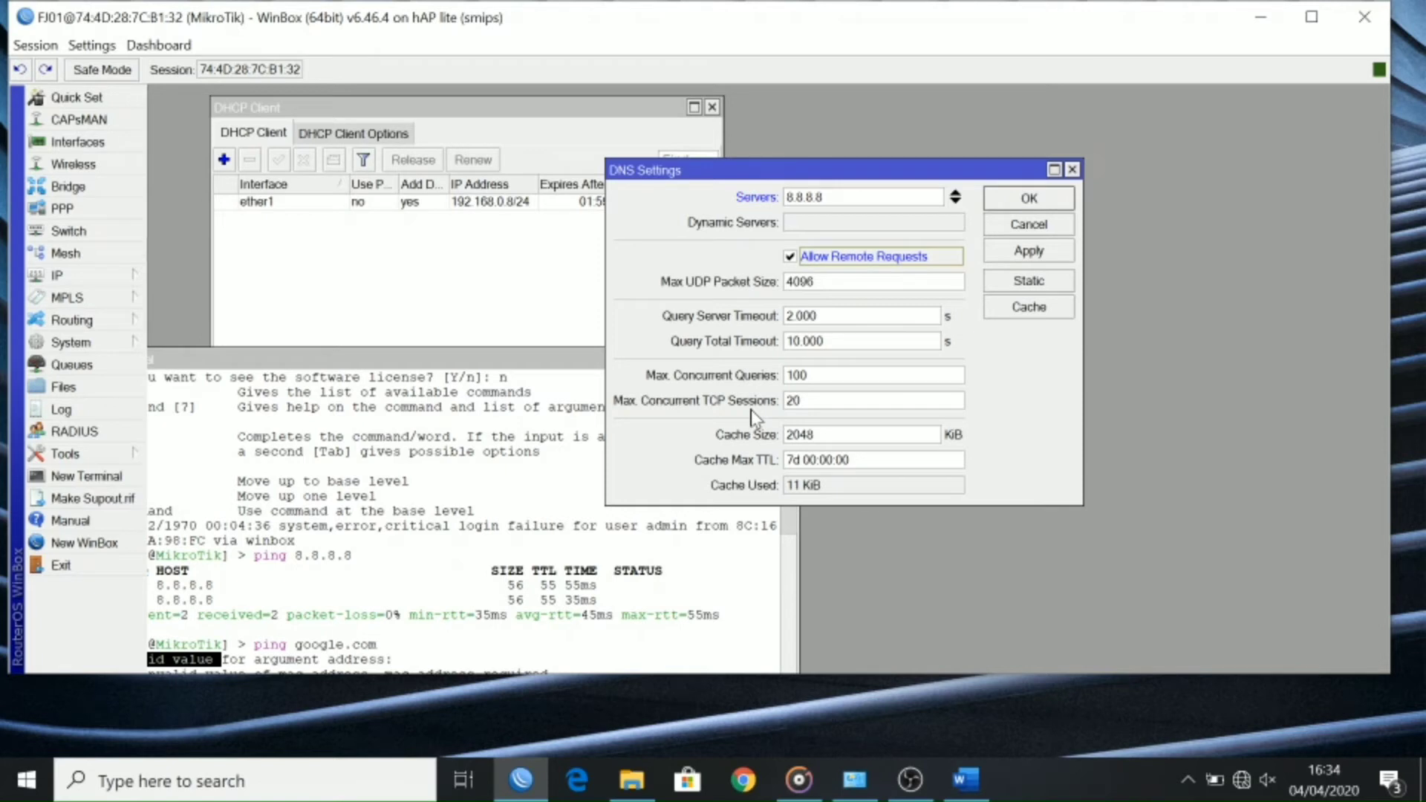
Step: Set three DNS servers, 8.8.8.8, 8.8.4.4 and 192.168.0.1, and apply the DNS settings
left_click(955, 200)
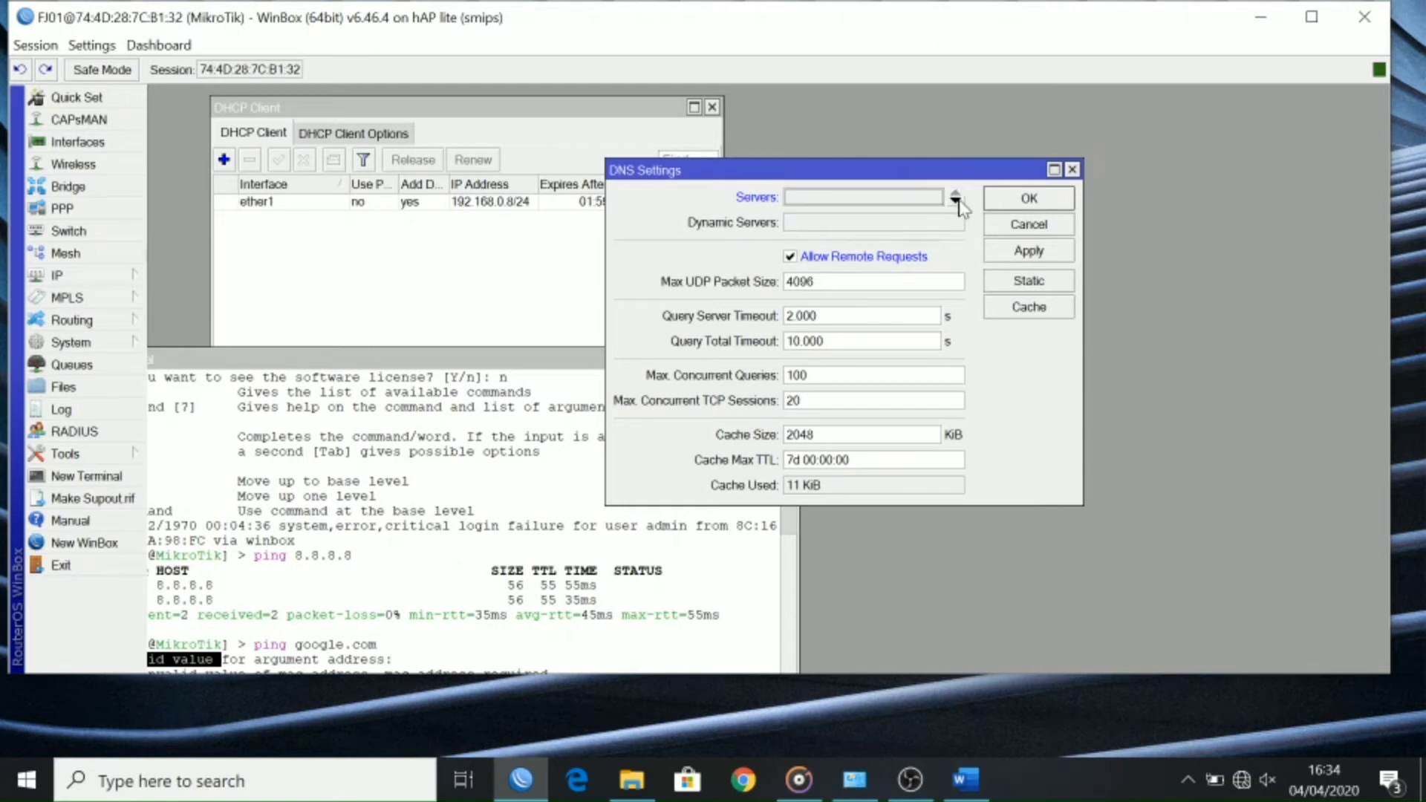
left_click(956, 203)
left_click(956, 203)
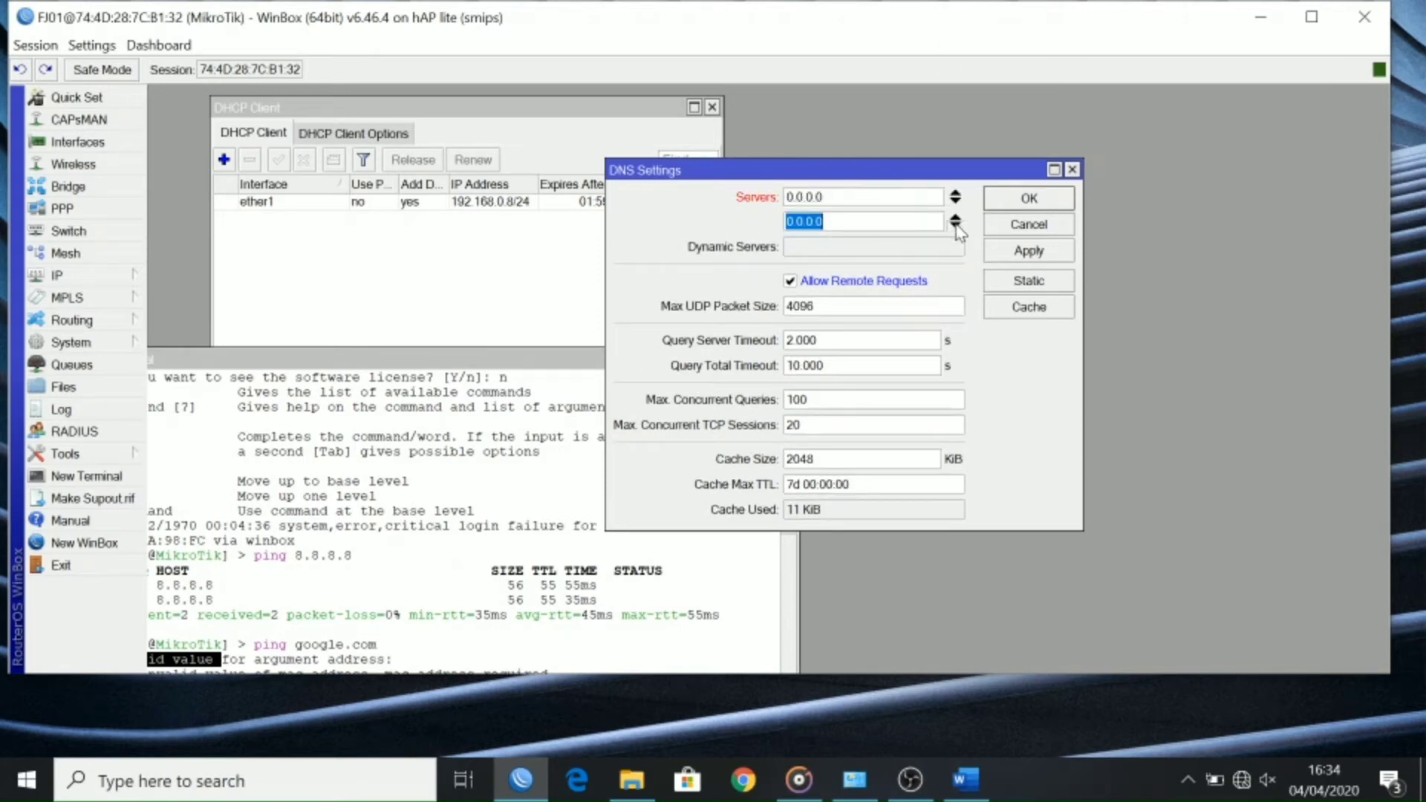
left_click(955, 223)
key("ctrl+a")
type("8.8.8.8")
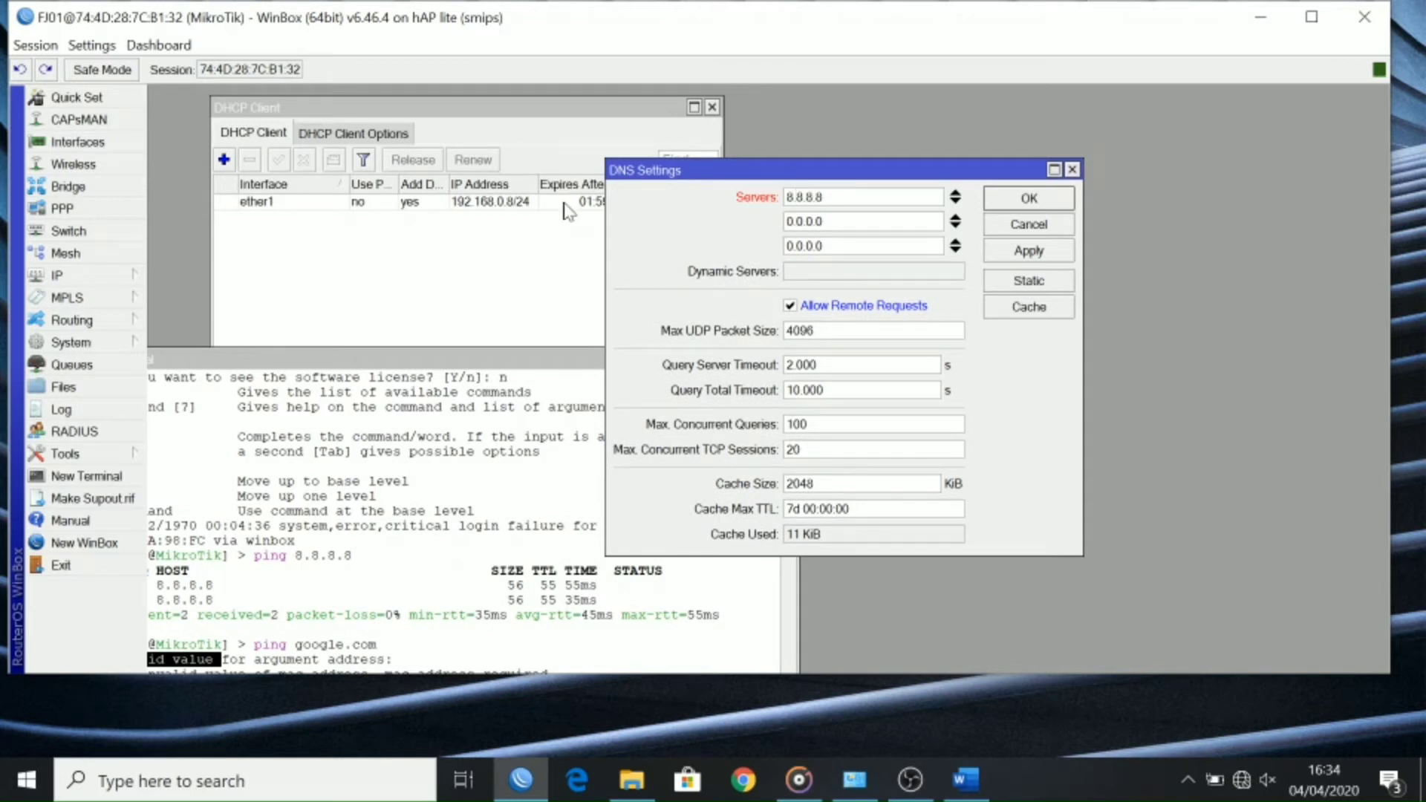
key("Tab")
type("8")
key("Tab")
type("192.168.0.1")
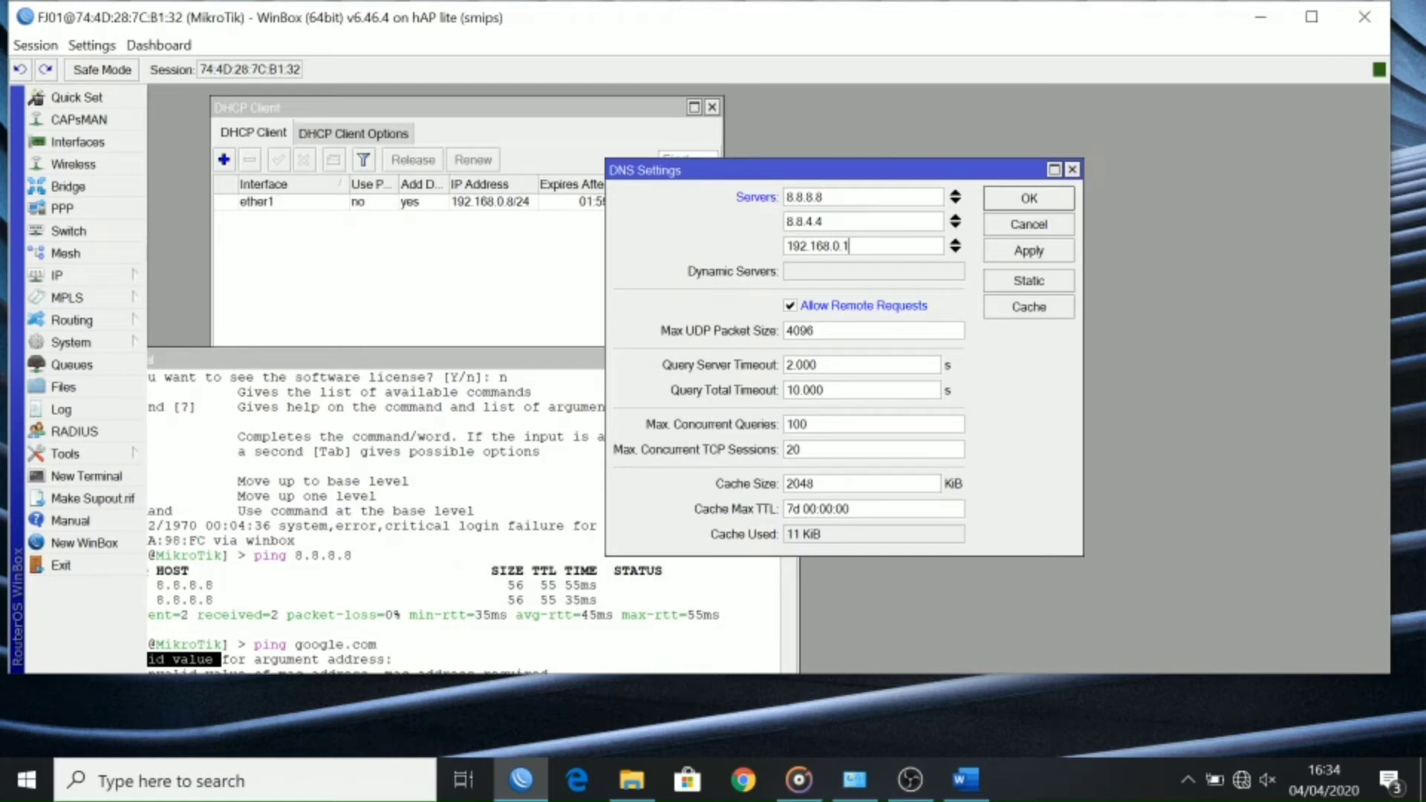
left_click_drag(823, 221, 962, 197)
left_click_drag(850, 246, 815, 246)
left_click(1044, 256)
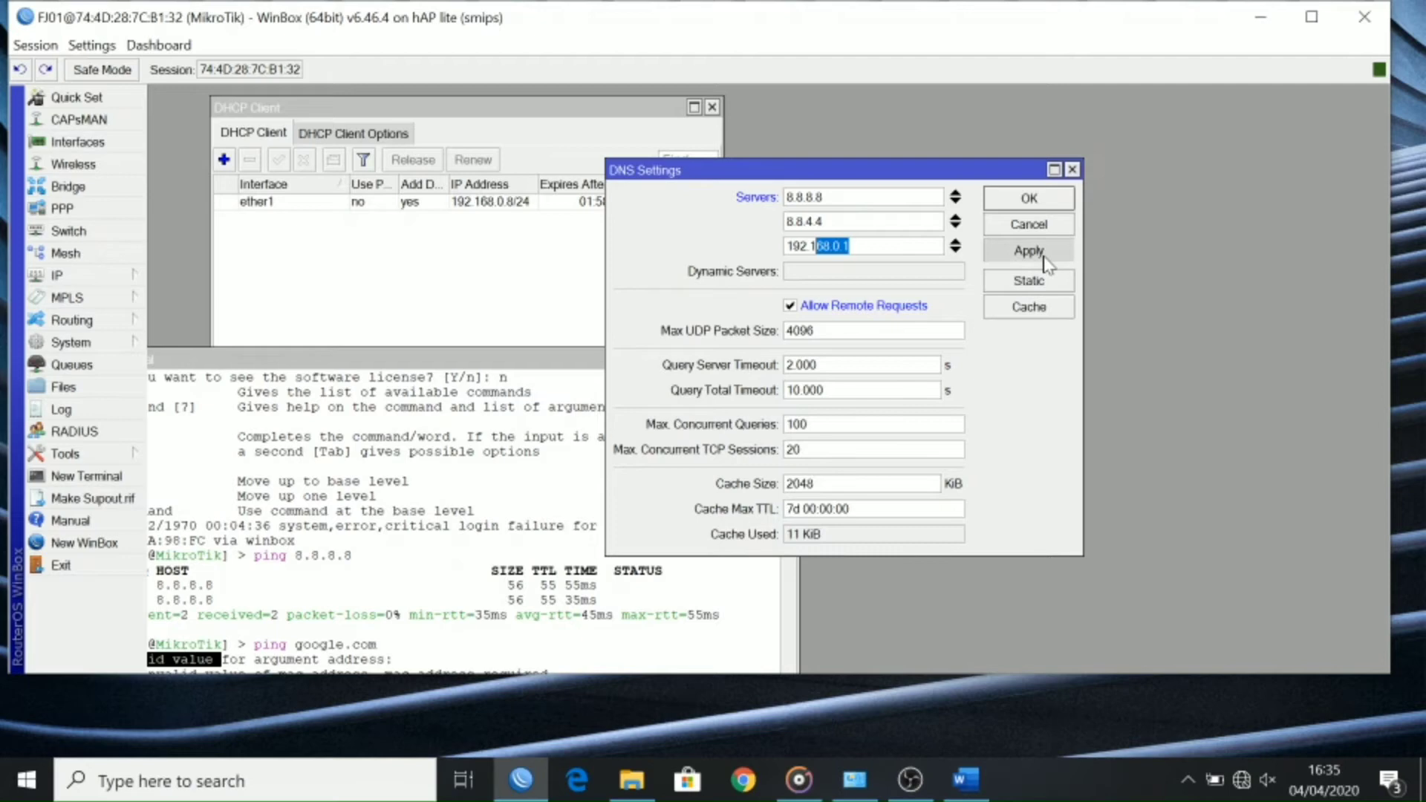
left_click(1015, 198)
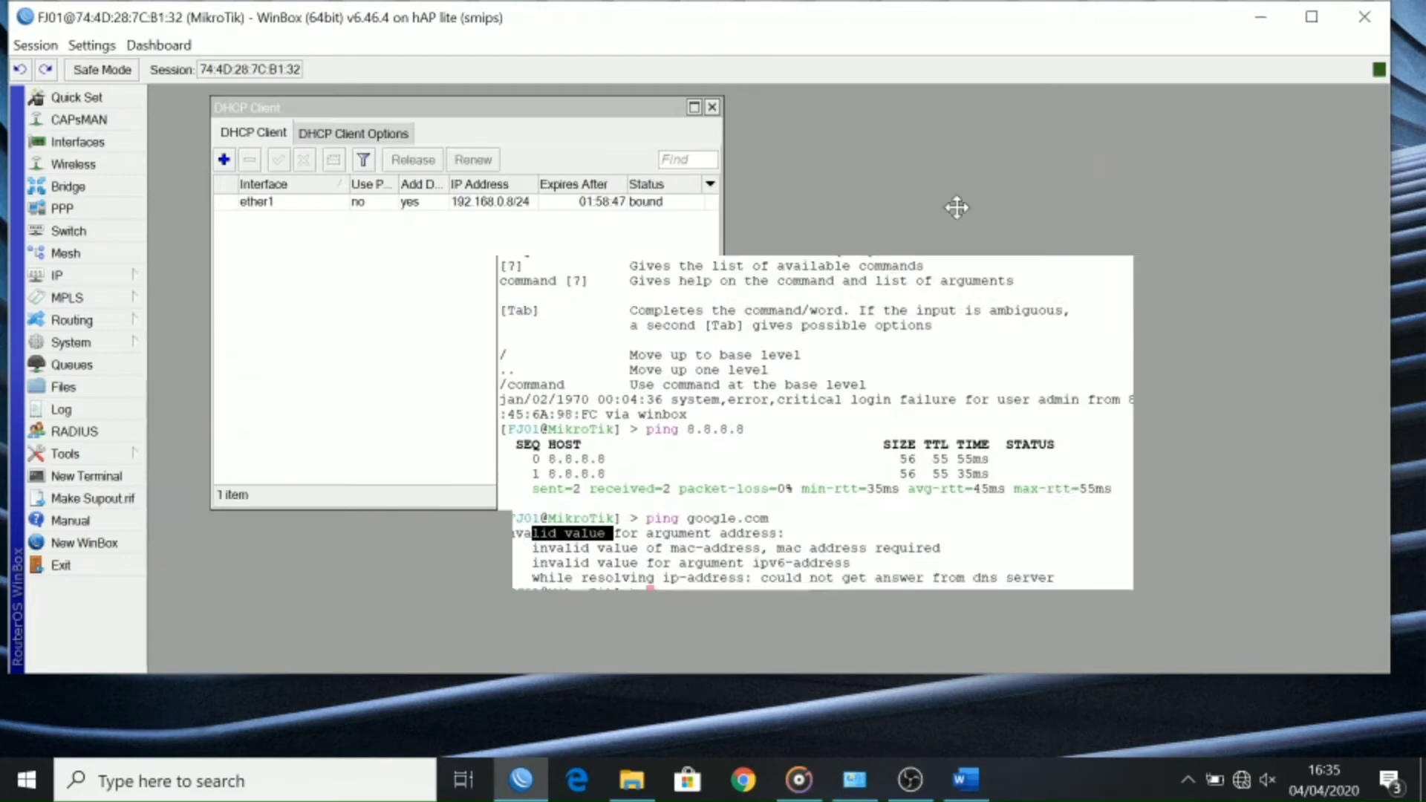
Step: Retest domain name resolution by pinging google.com in the terminal, and stop the ping after a few replies
type("ping")
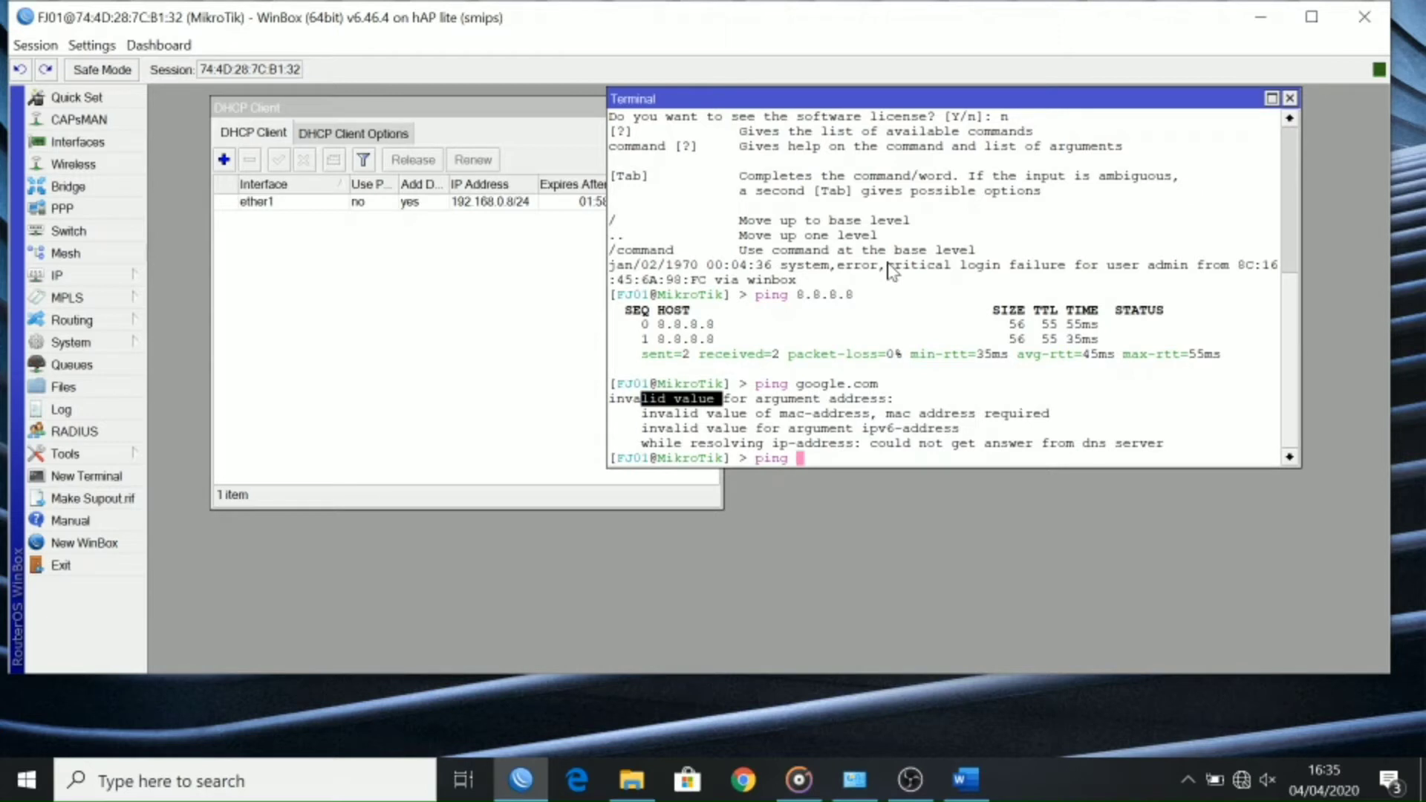
type(" google.com")
key("Return")
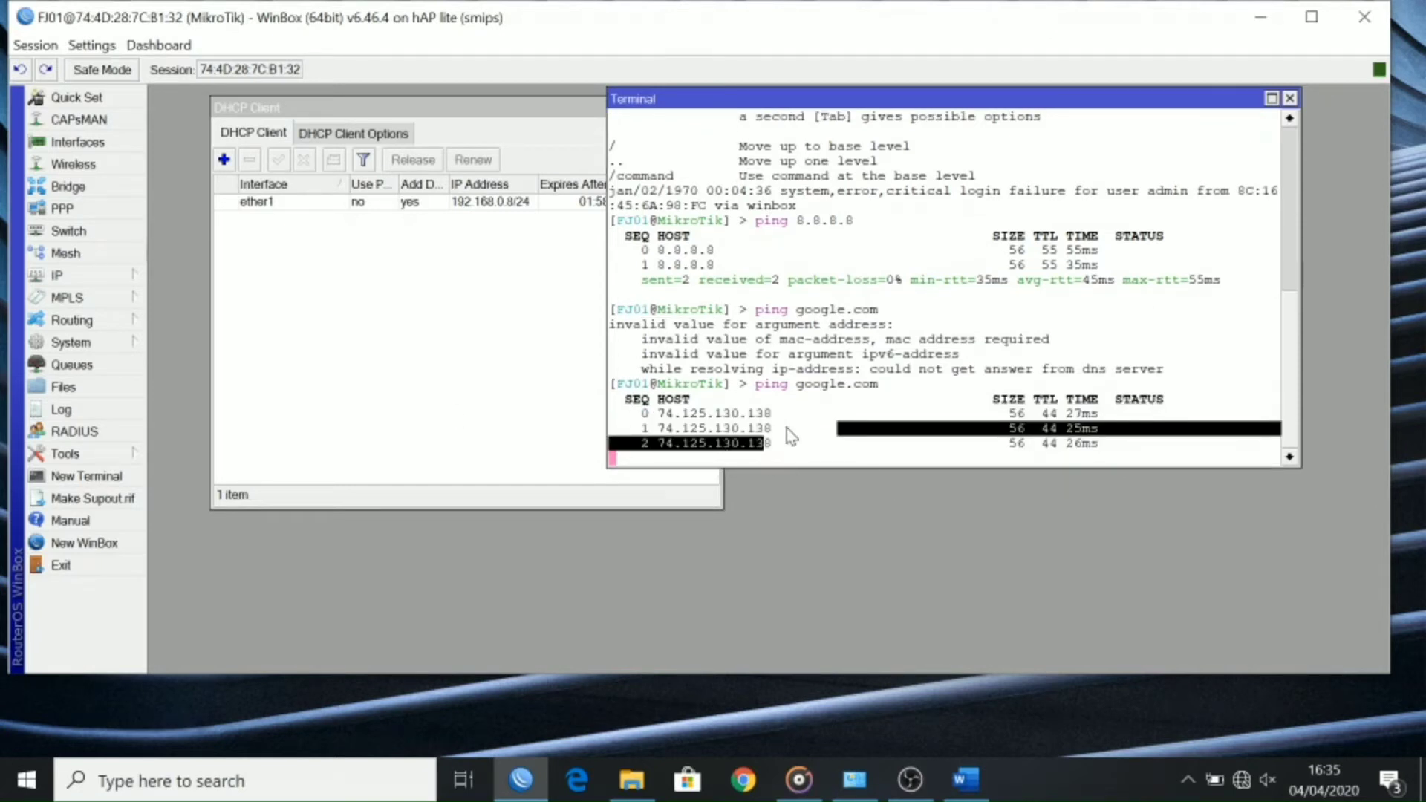
key("ctrl+c")
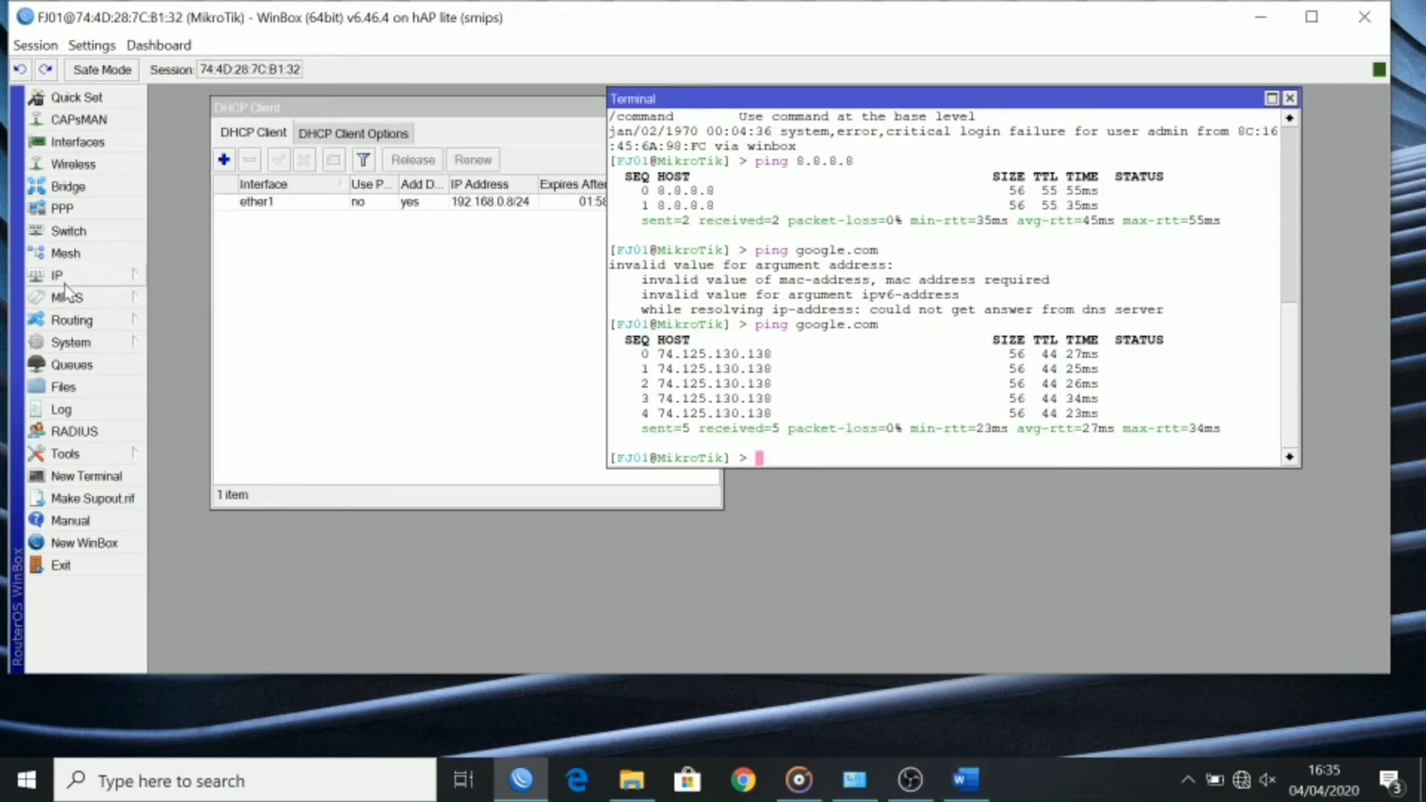
Step: Open the router's clock settings, compare them with the computer's time and place the window clear of the terminal
left_click(72, 344)
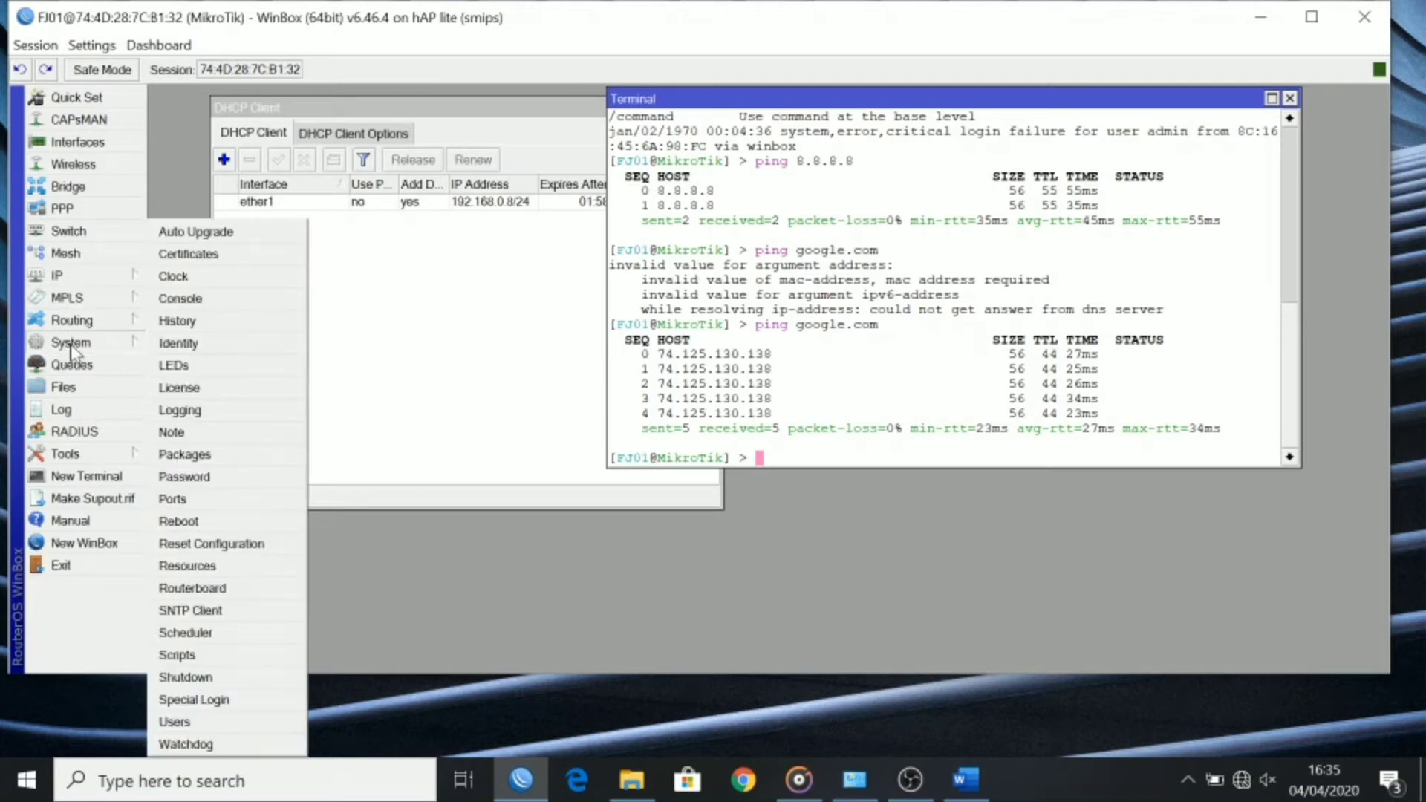
left_click(232, 278)
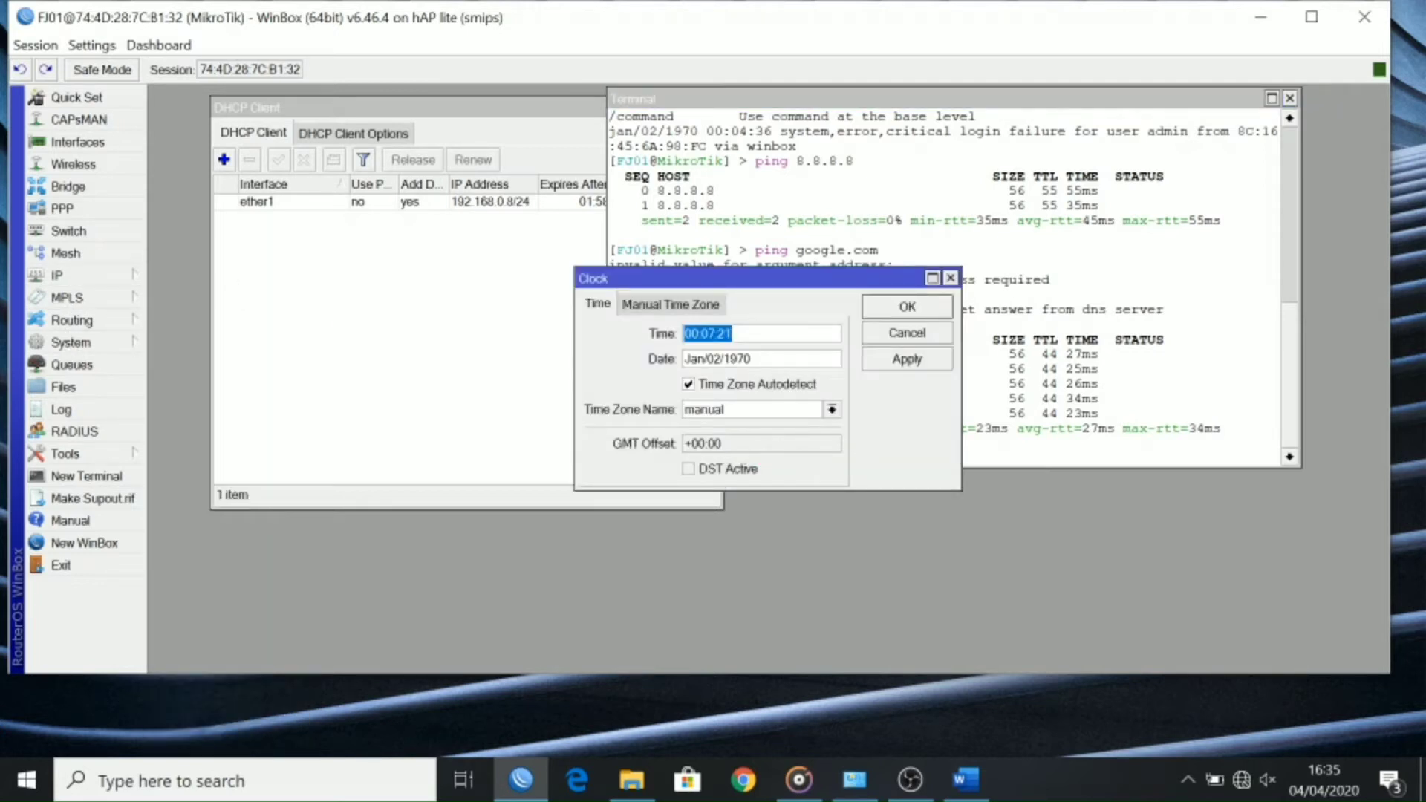
mouse_move(1335, 770)
left_click_drag(623, 289, 293, 291)
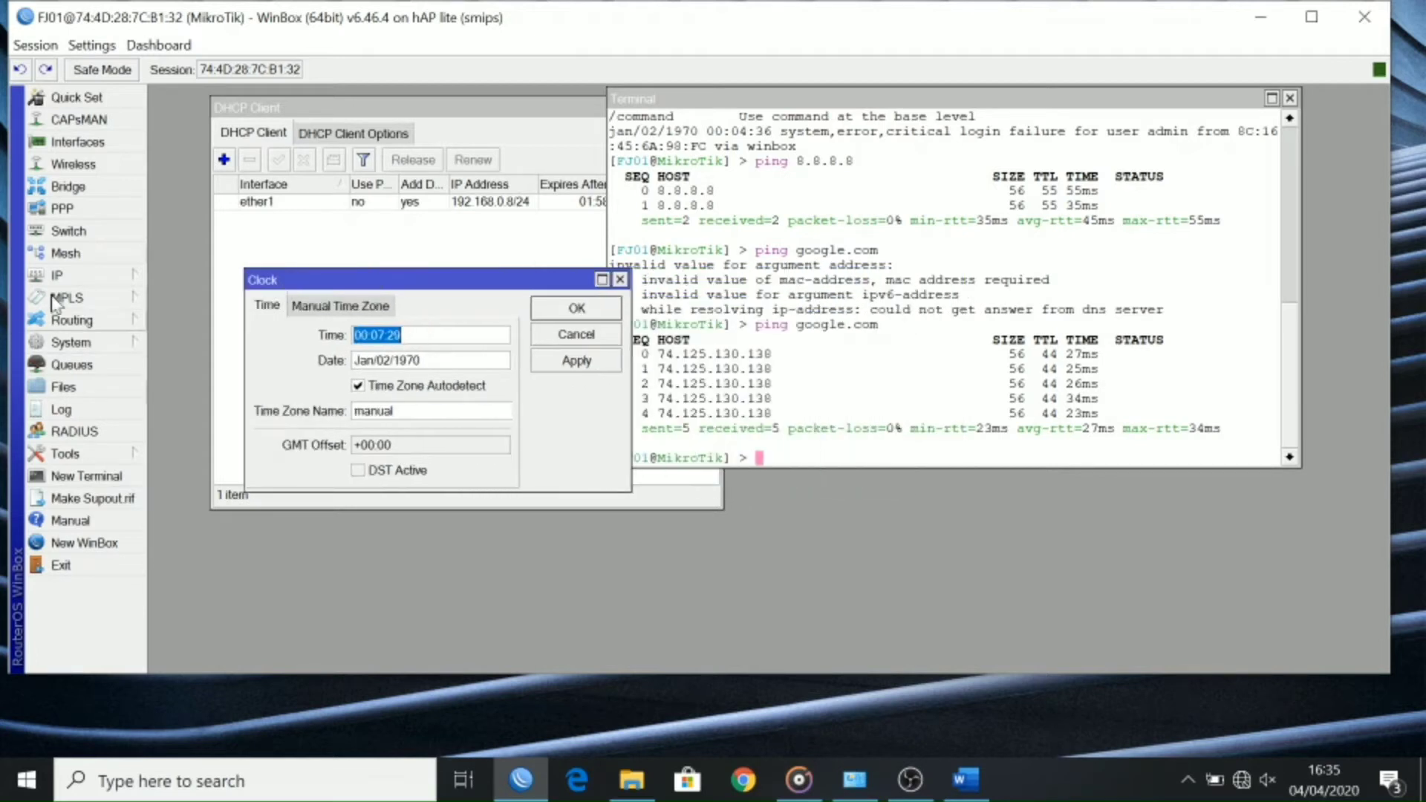
Step: Open the SNTP client settings, place the window clear of the clock and enable the client
left_click(105, 278)
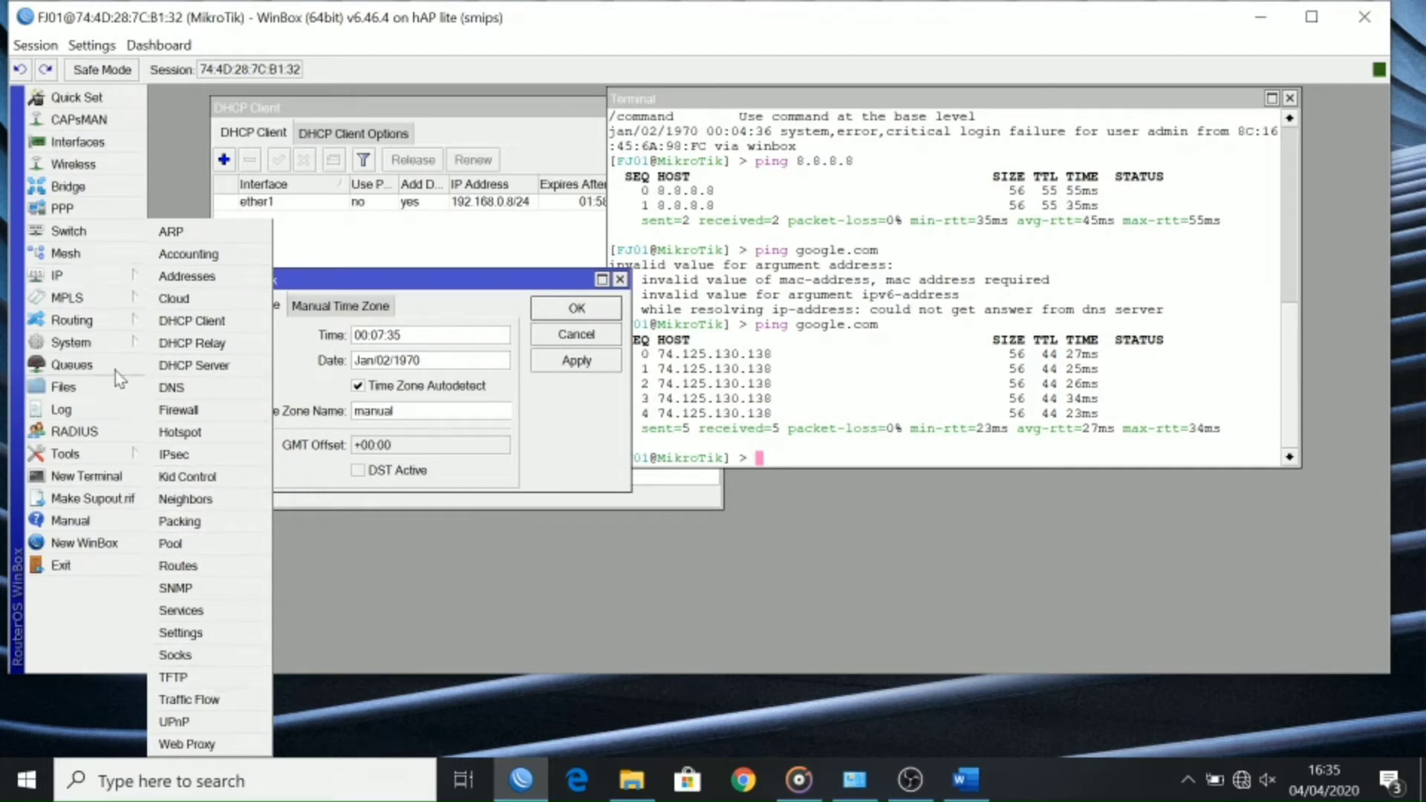
mouse_move(93, 338)
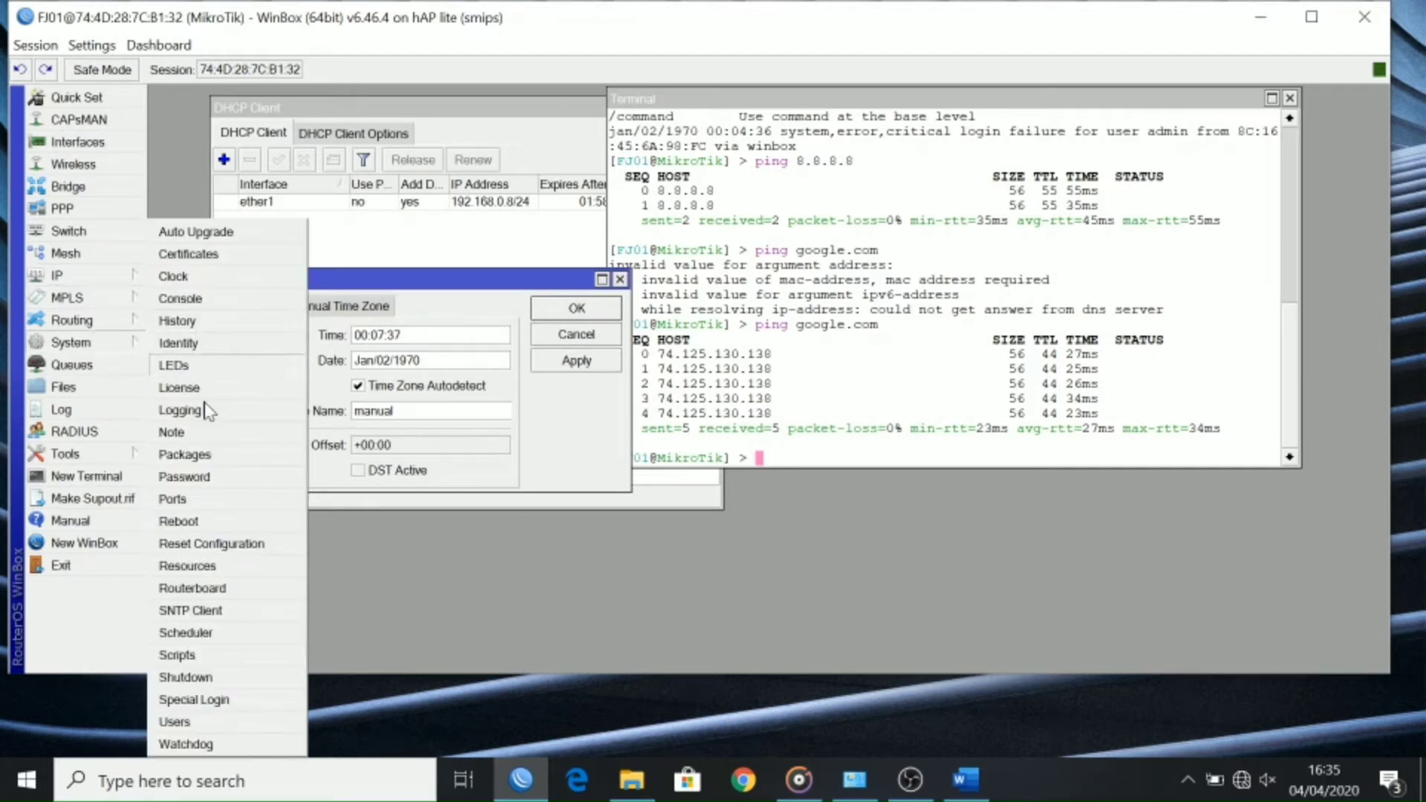
left_click(195, 610)
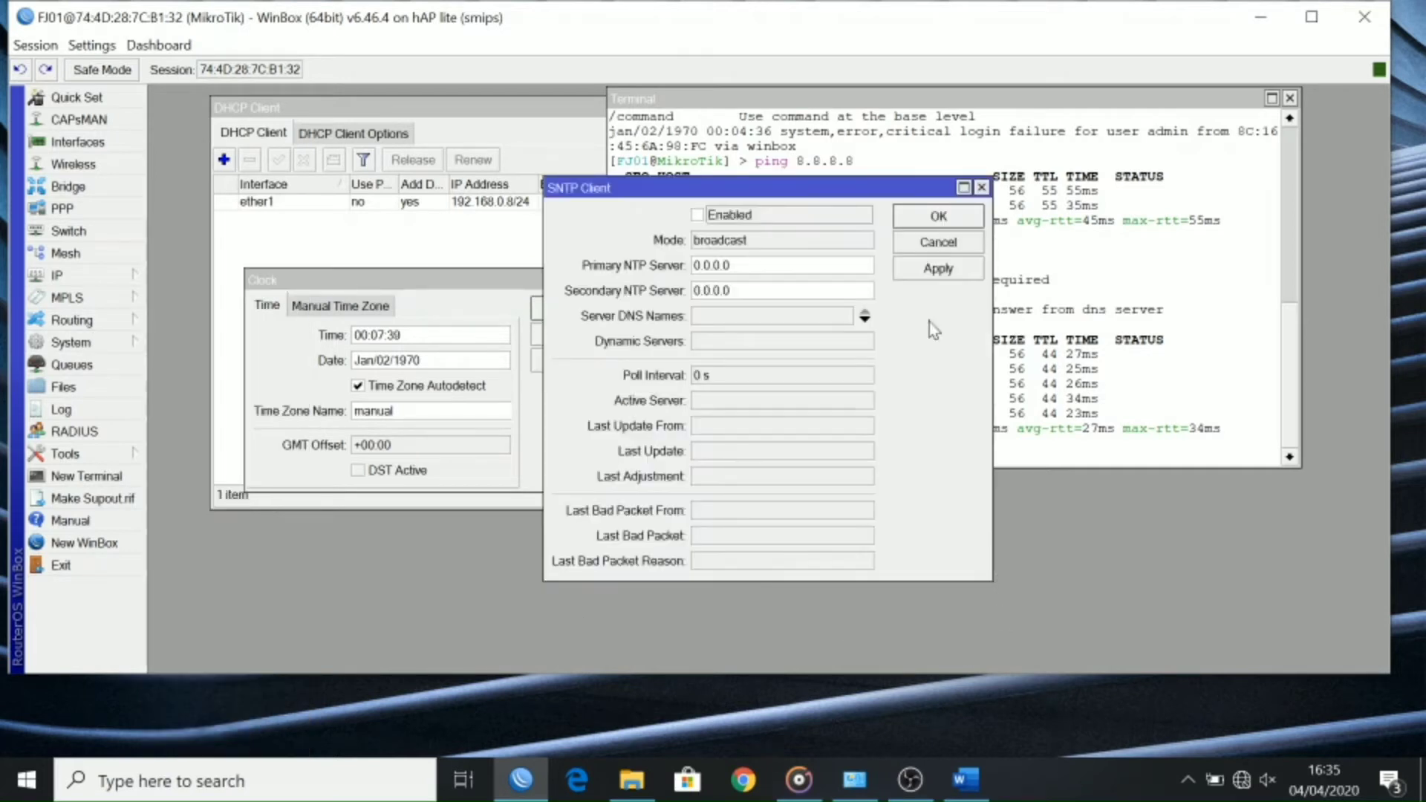
left_click_drag(782, 105, 782, 187)
left_click_drag(882, 202, 1101, 197)
left_click(917, 220)
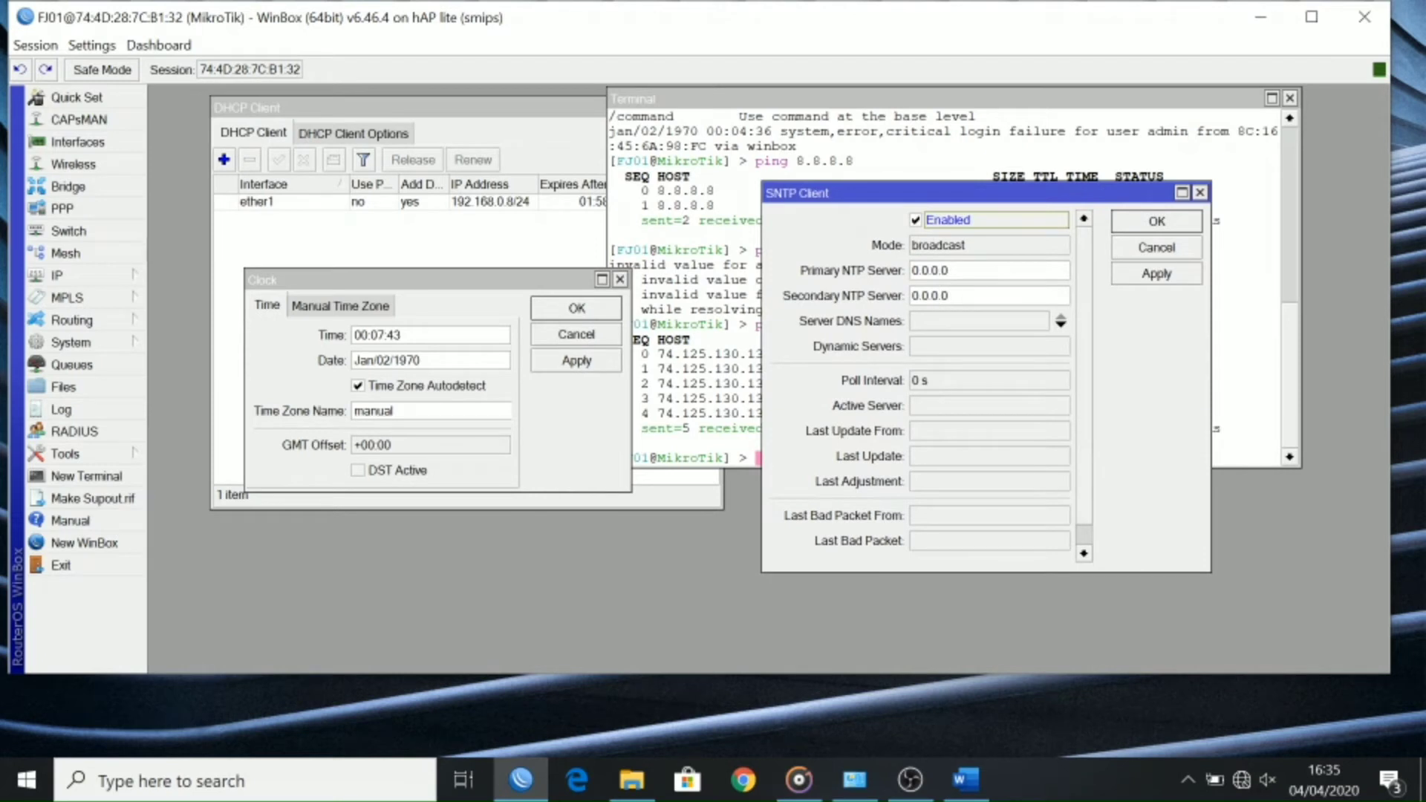
Step: Try to apply 0.id.pool.ntp.org as the primary and 1.id.pool.ntp.org as the secondary NTP server
left_click(928, 271)
type("0.id.")
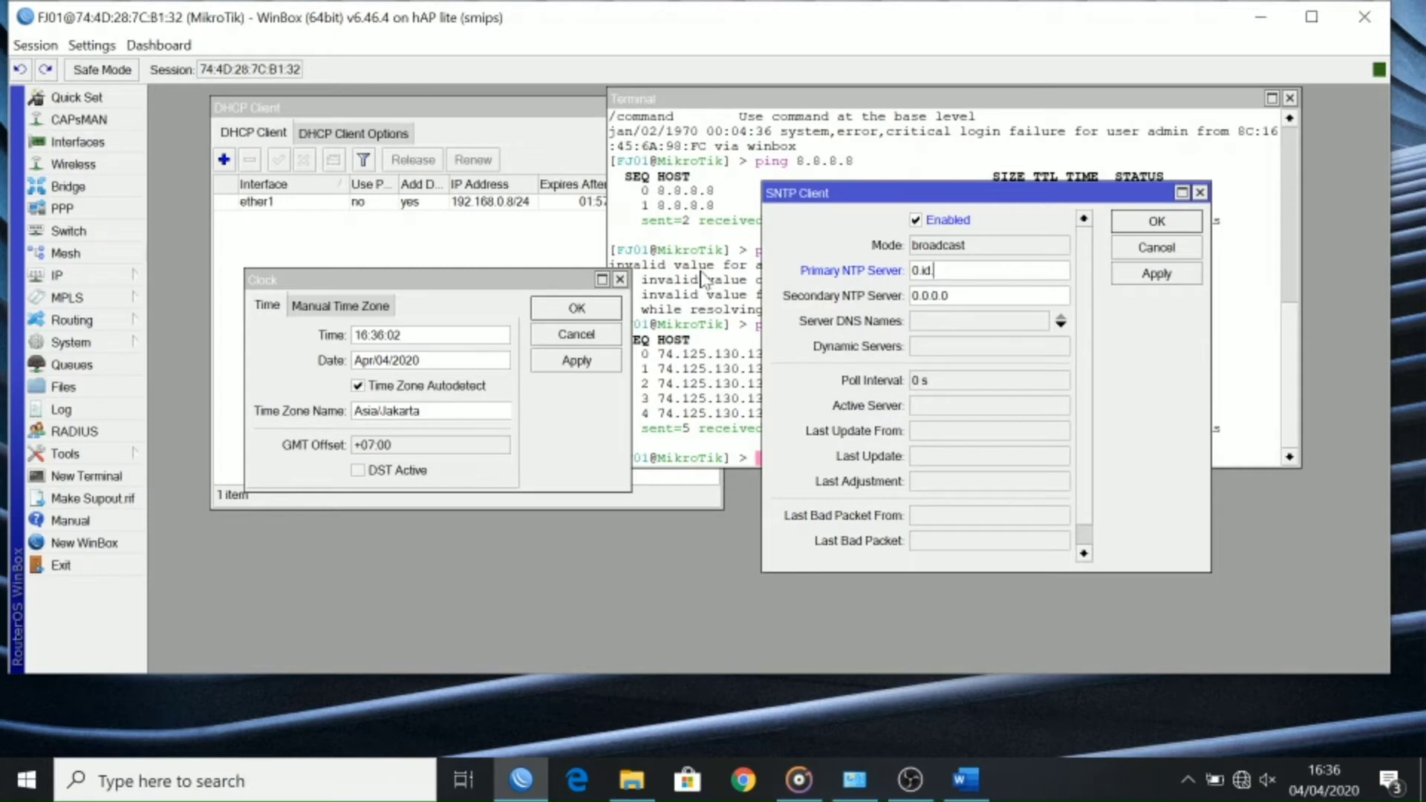
type("n")
key("BackSpace")
type("pool.ntp.org")
key("Tab")
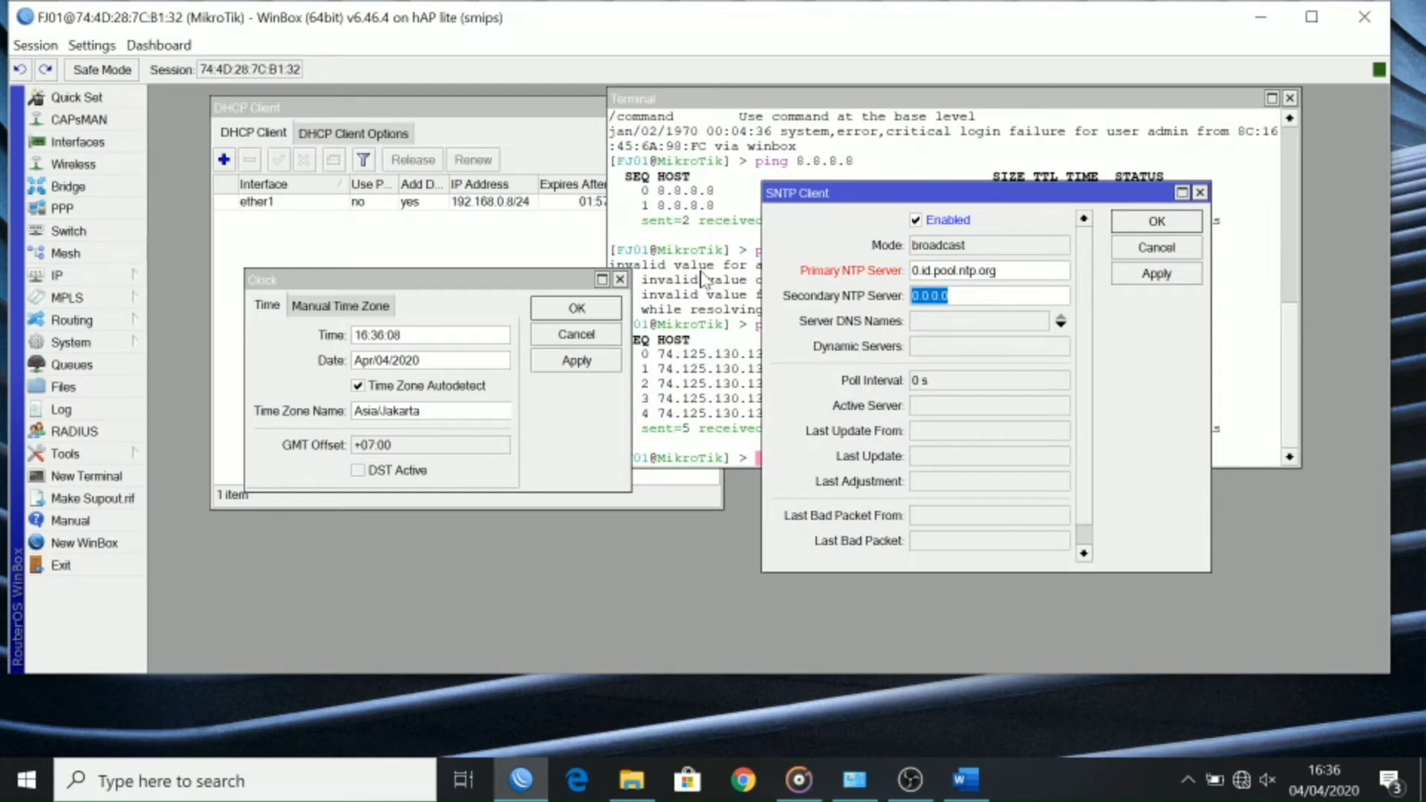
type("1.id.pool.ntp.org")
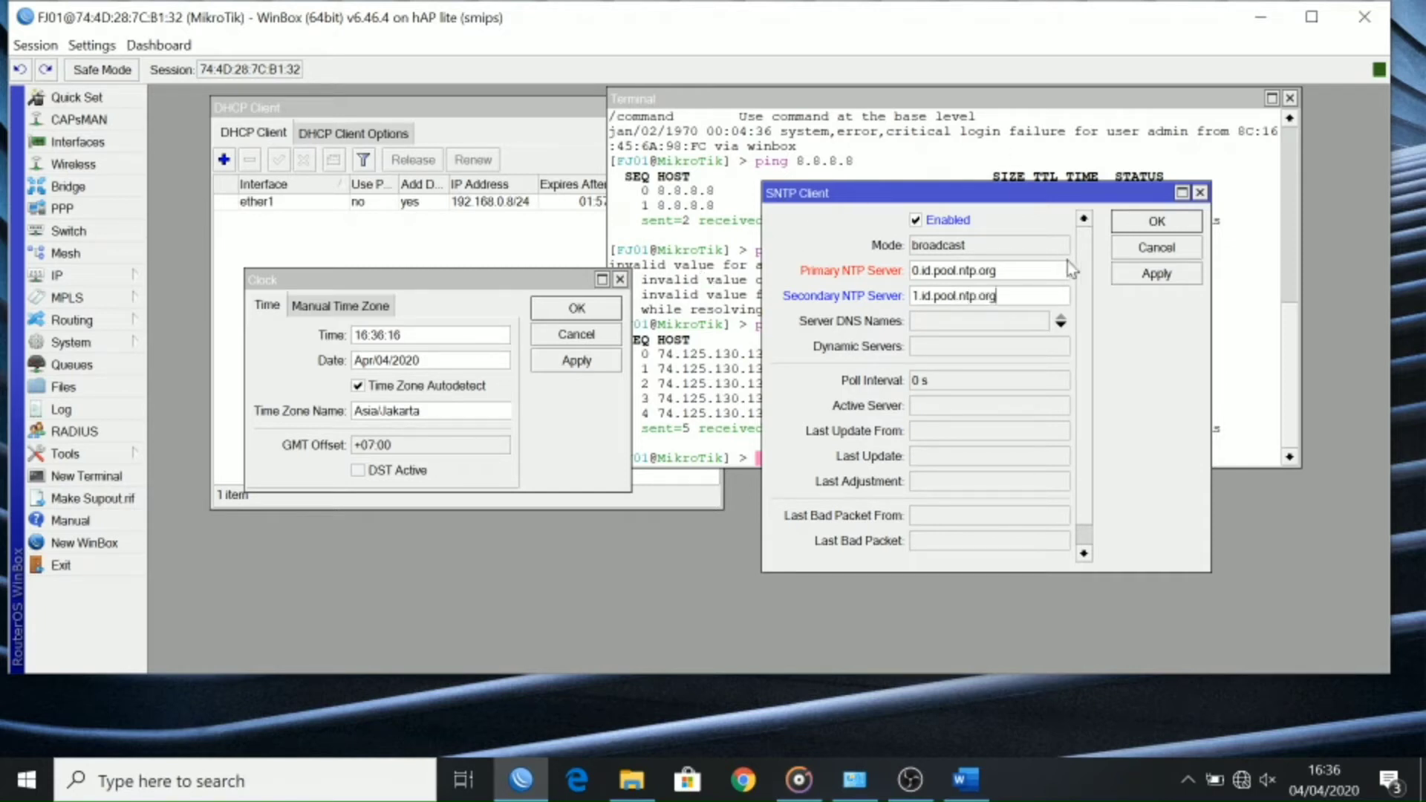
left_click(1145, 275)
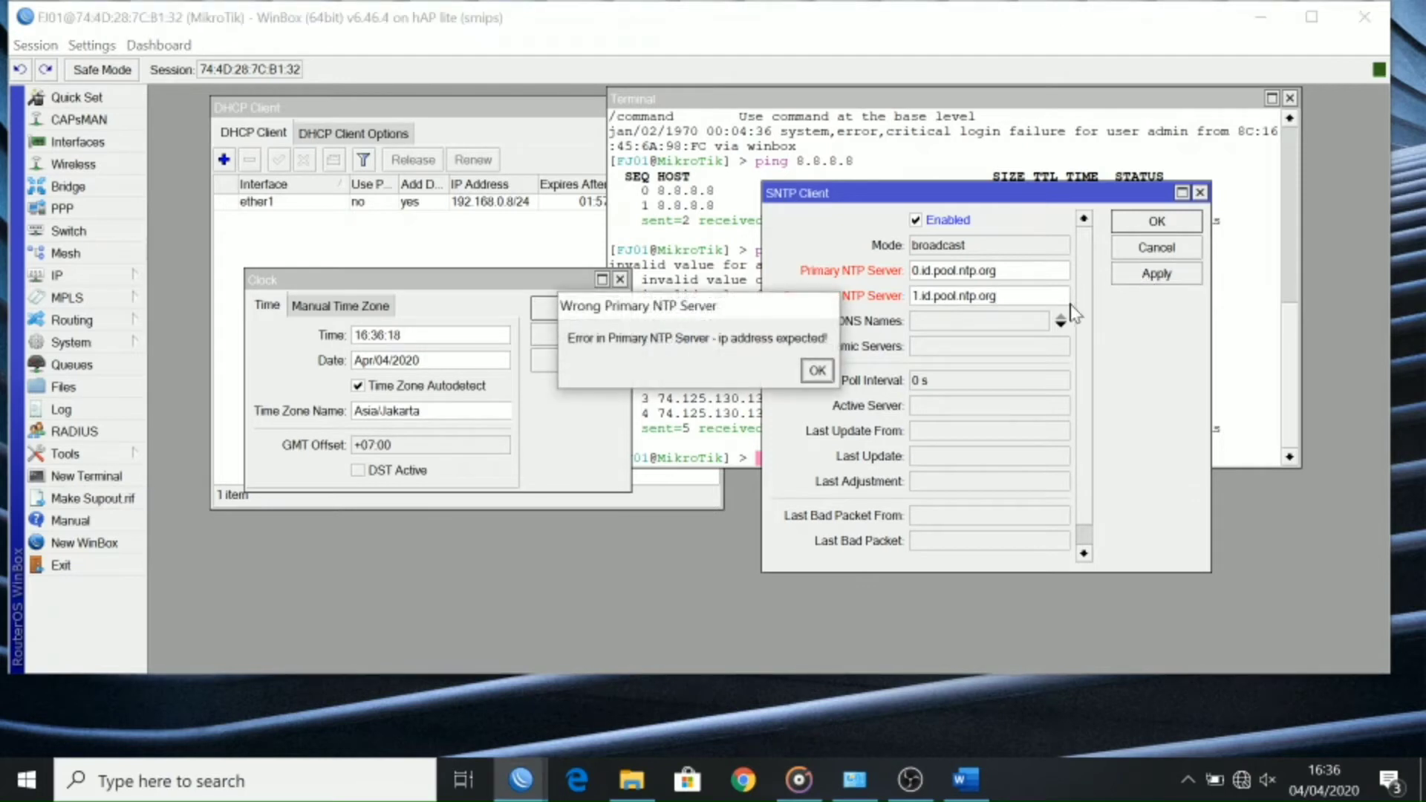
left_click(811, 376)
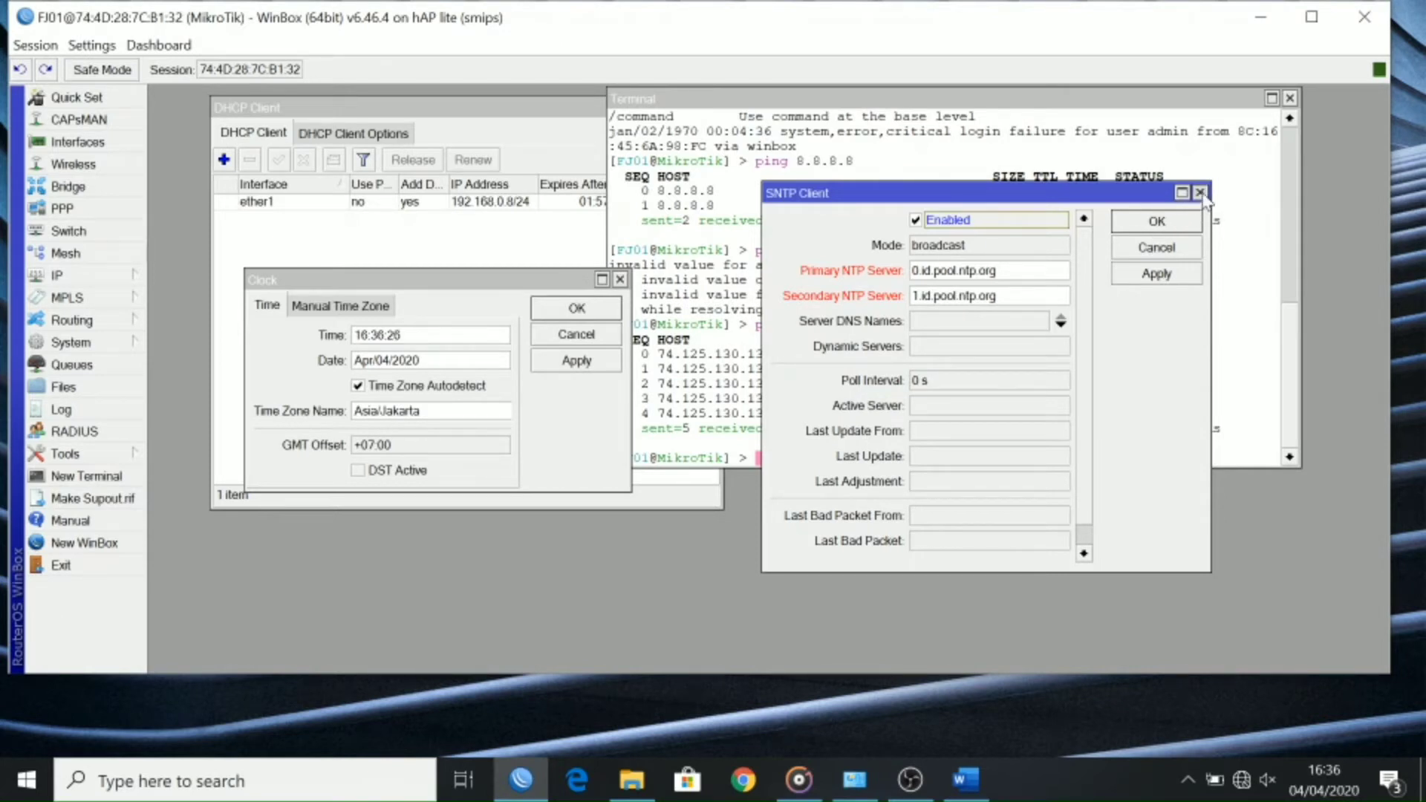
Step: Disable the SNTP client, clear both NTP server entries and discard the changes
key("Tab")
key("Tab")
key("Tab")
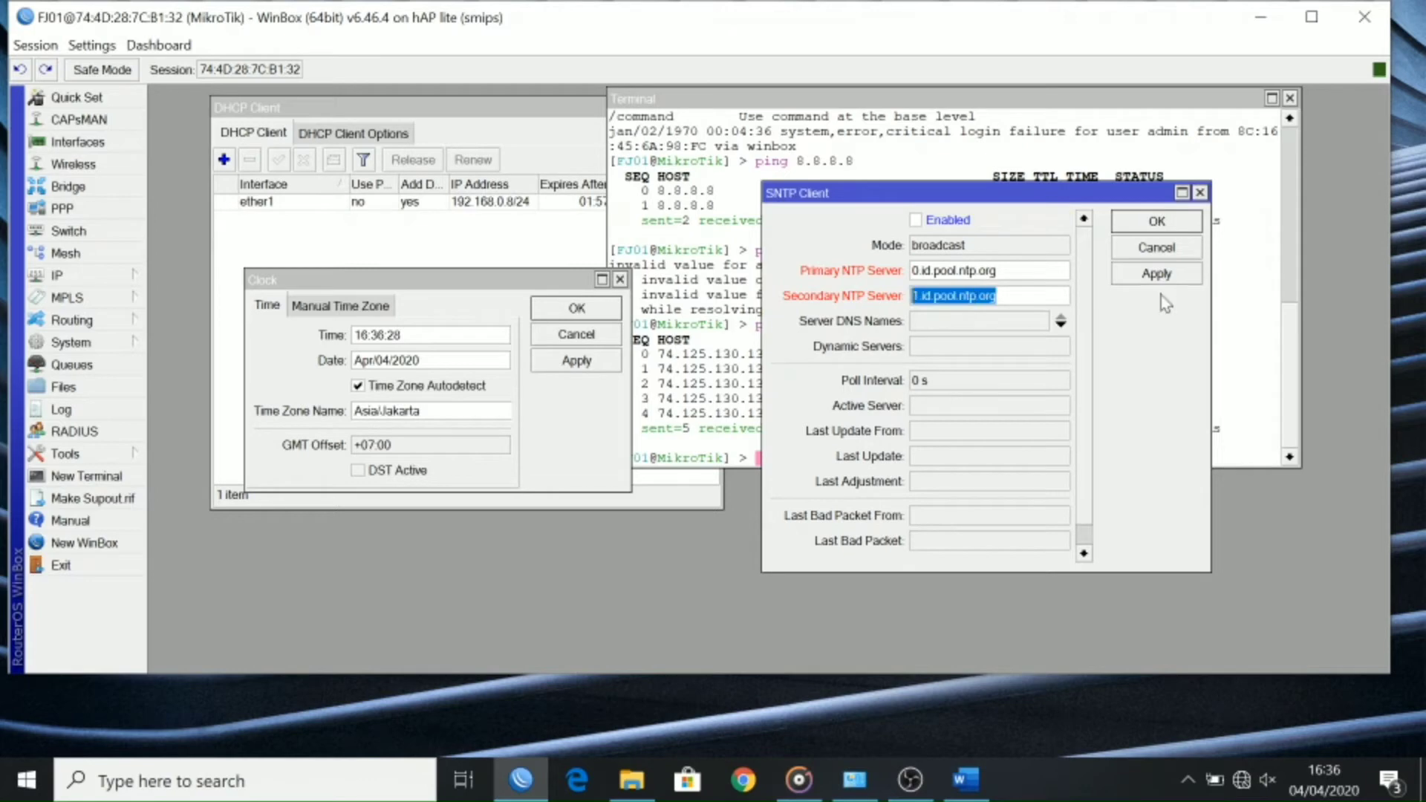
key("Delete")
key("shift+Tab")
key("Delete")
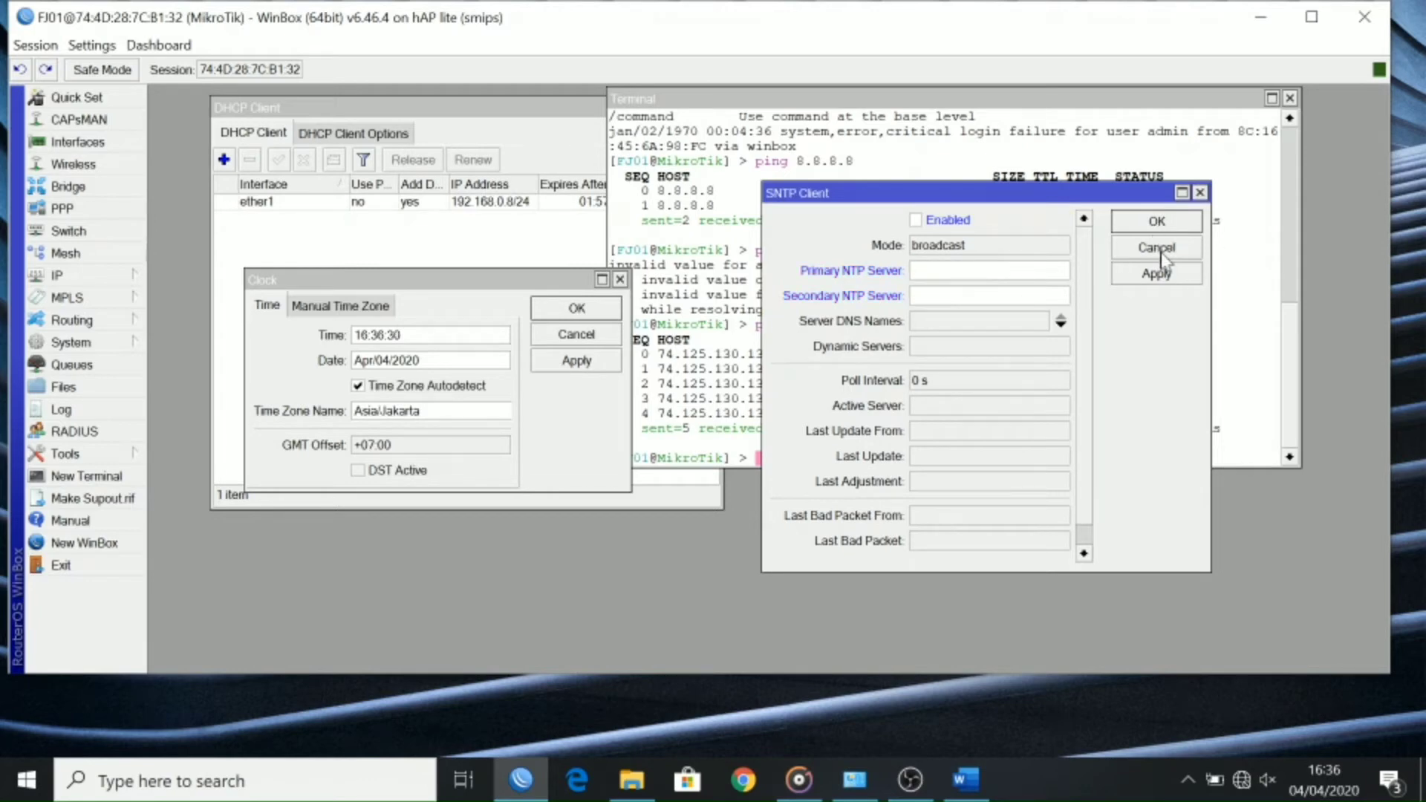
left_click(1161, 253)
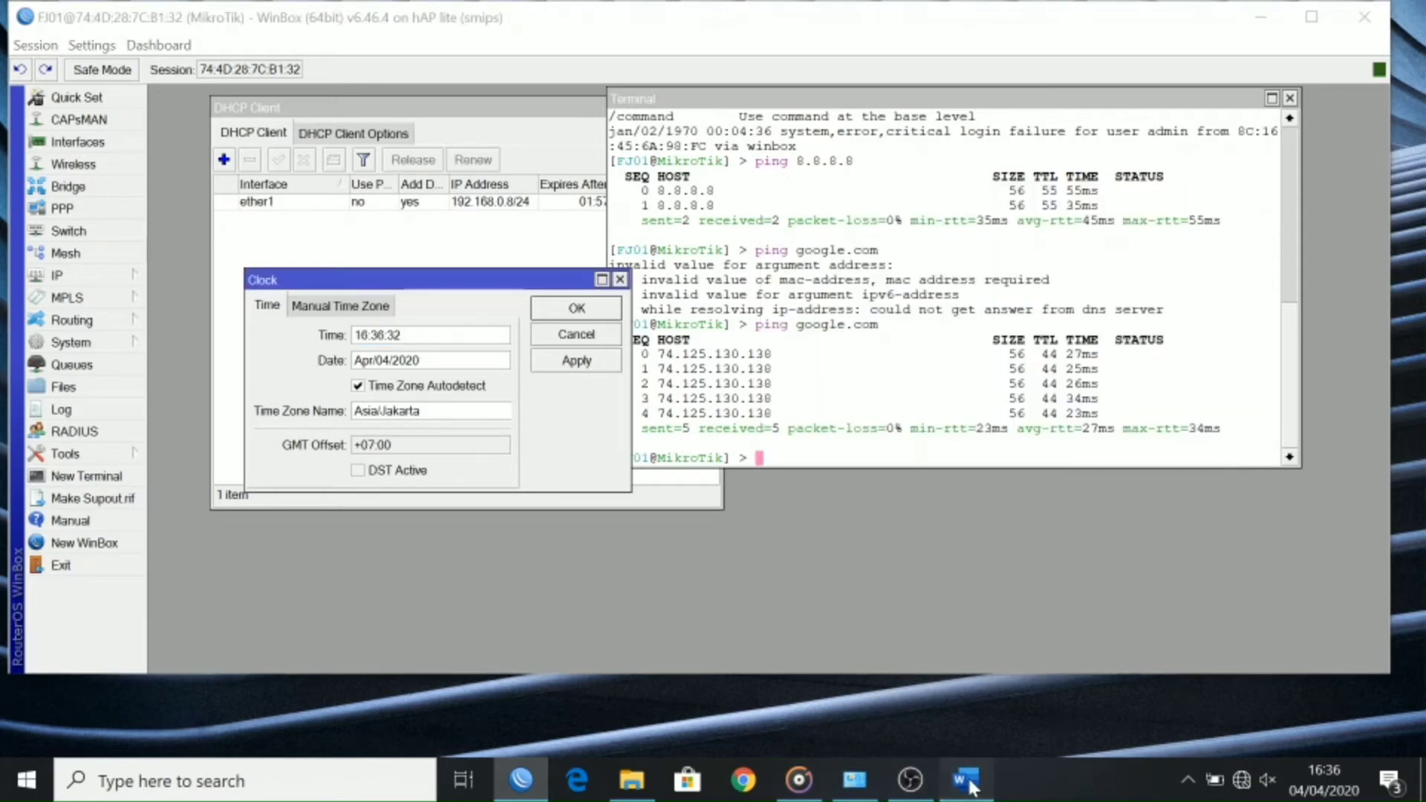
Step: Switch to the Word outline, examine the ether2 local IP address and DHCP server items, and return to WinBox
left_click(965, 779)
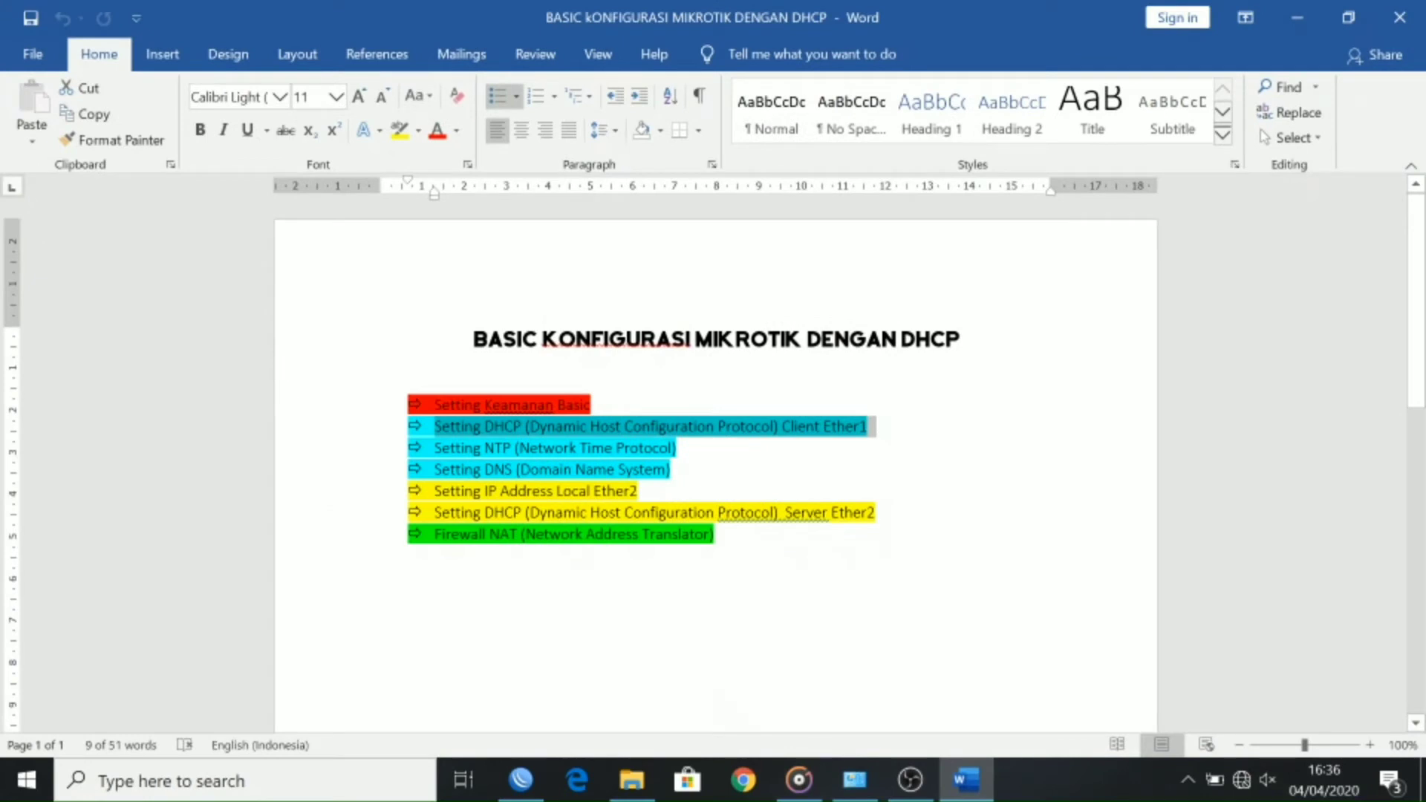
left_click_drag(434, 490, 829, 514)
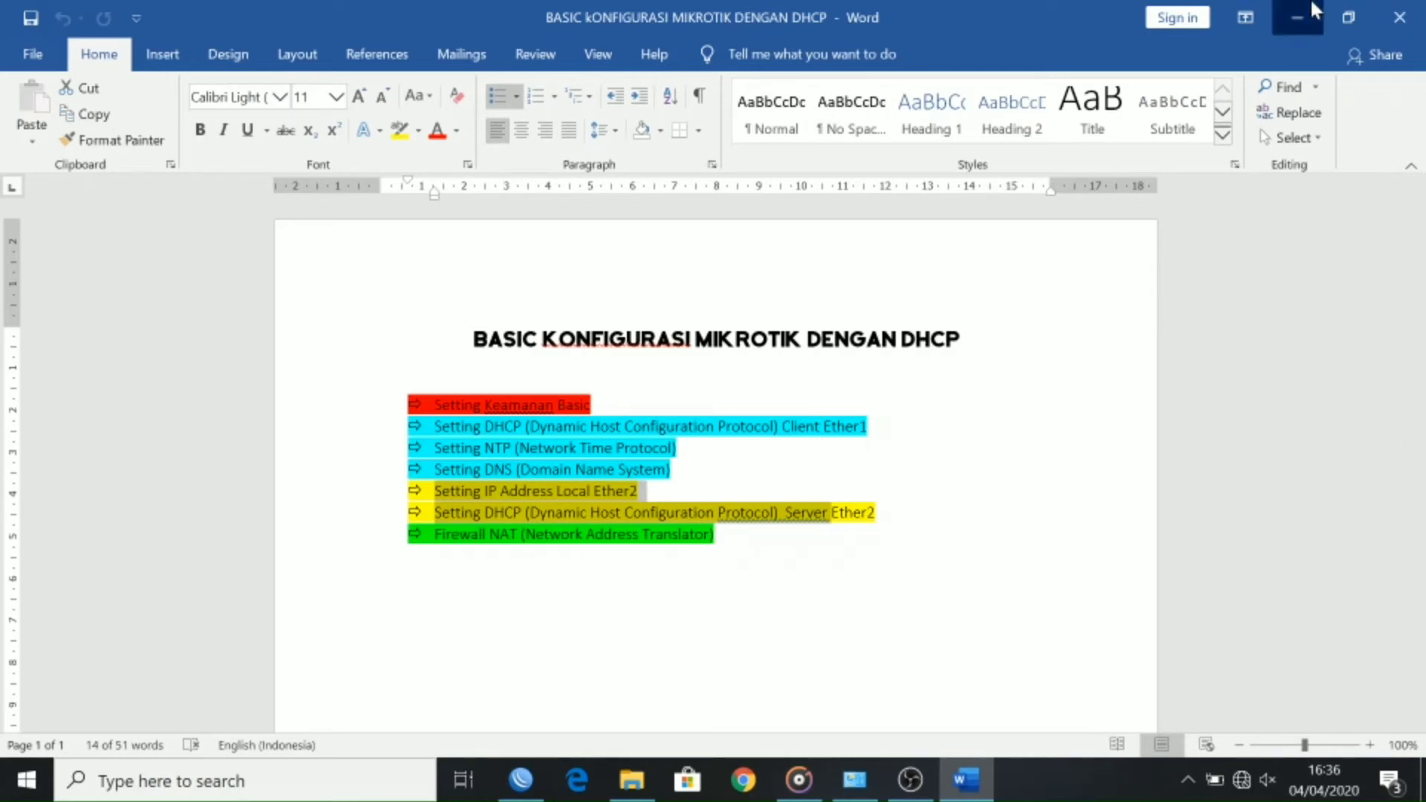
left_click(1297, 16)
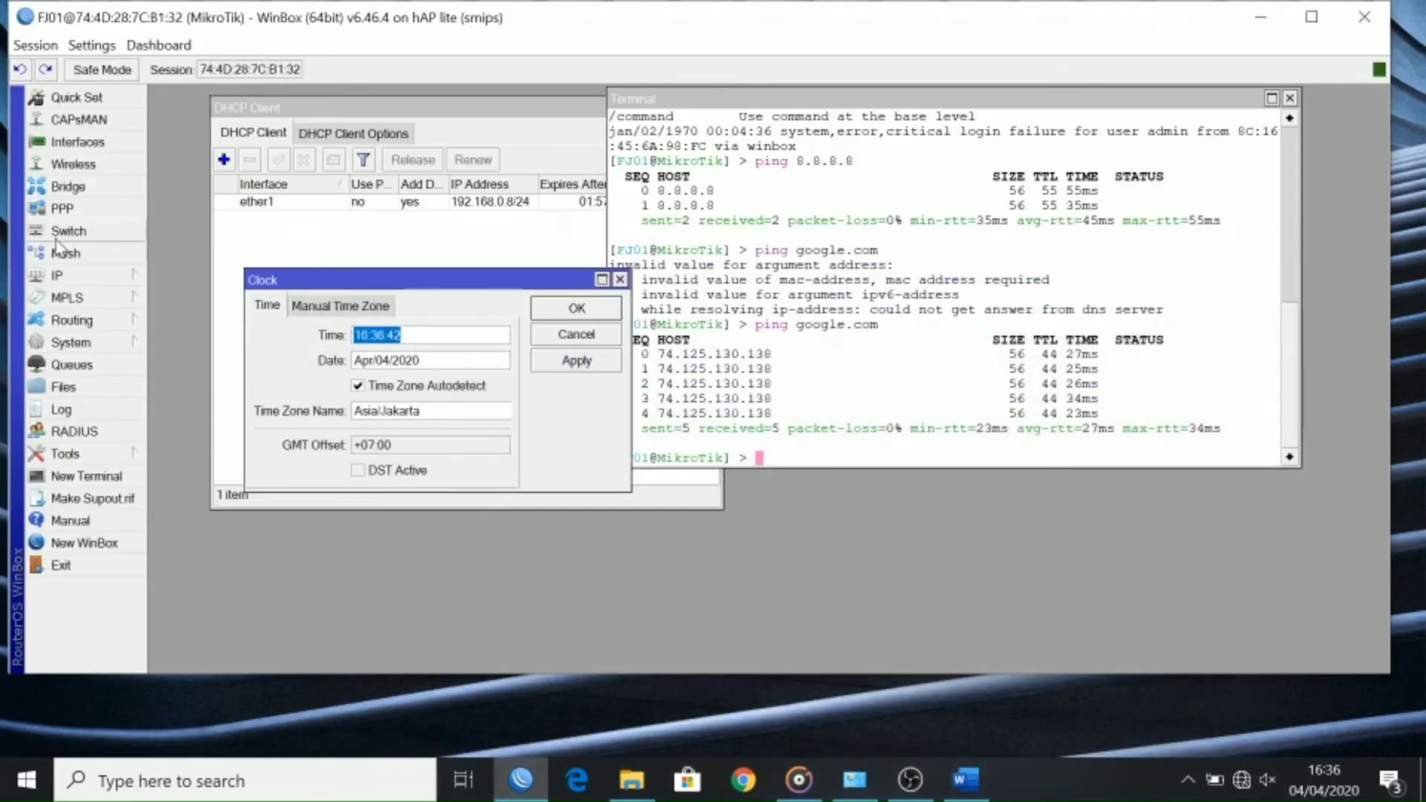
Step: Add the IP address 10.10.10.1/24 to the ether2 interface in the router's address list
mouse_move(59, 275)
left_click(186, 275)
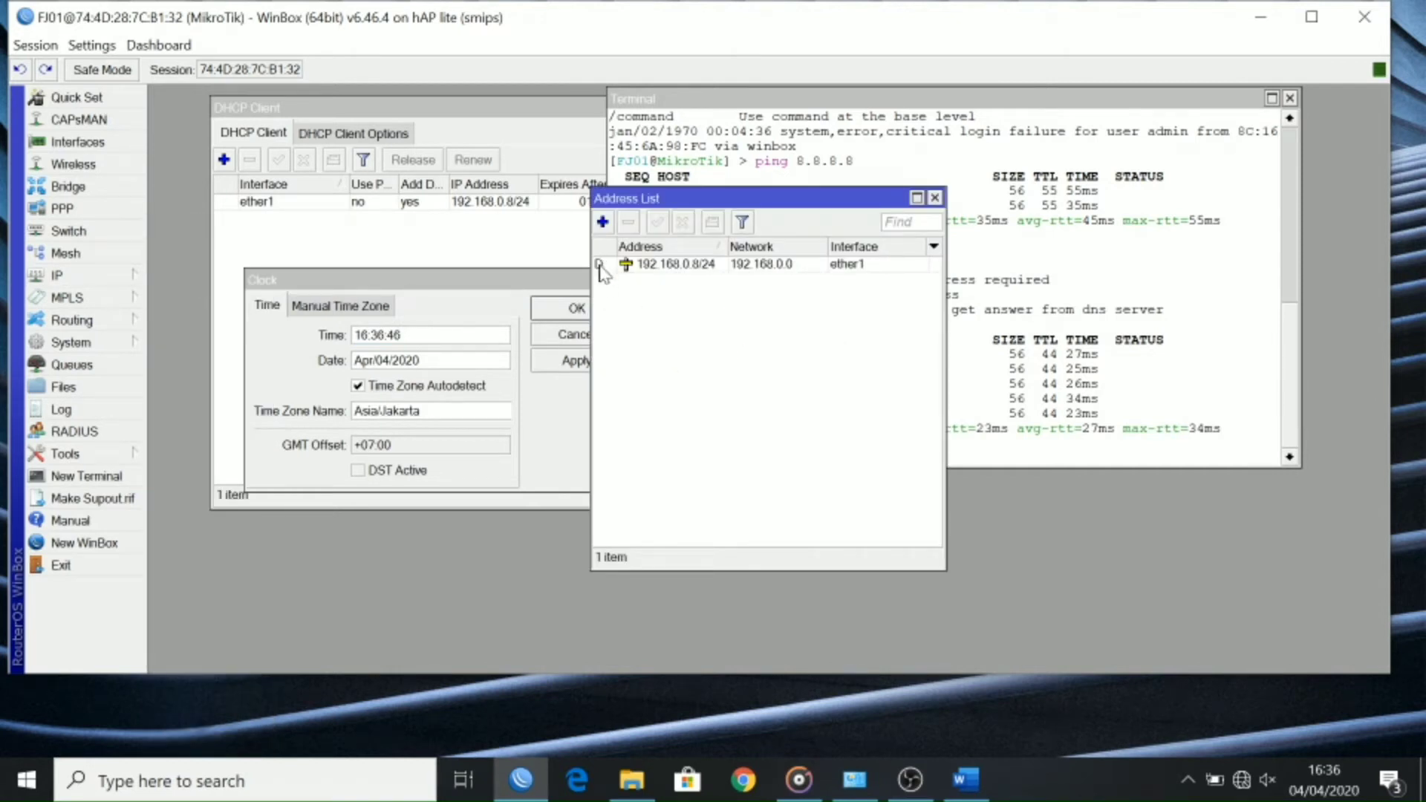
mouse_move(601, 271)
left_click(603, 222)
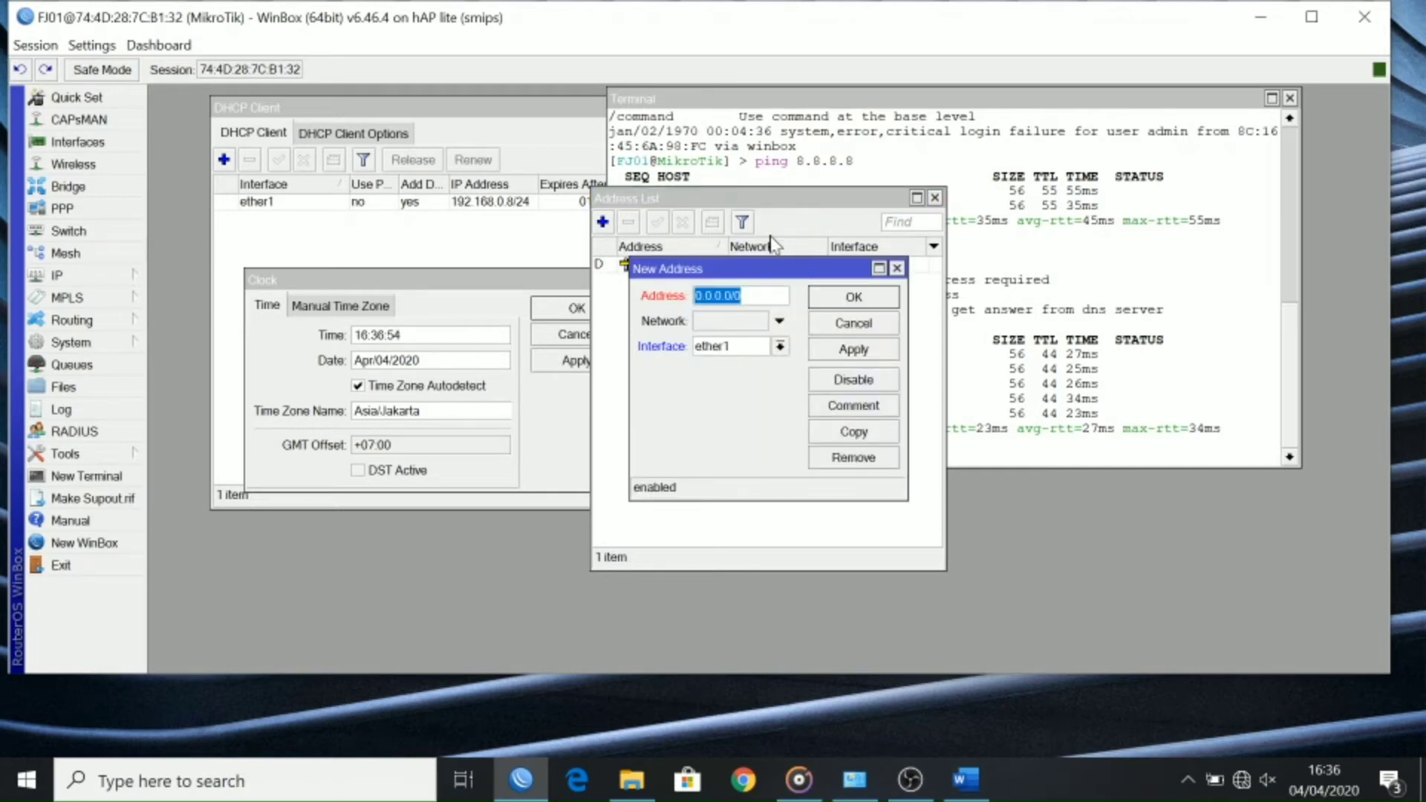
type("10.10.10.1")
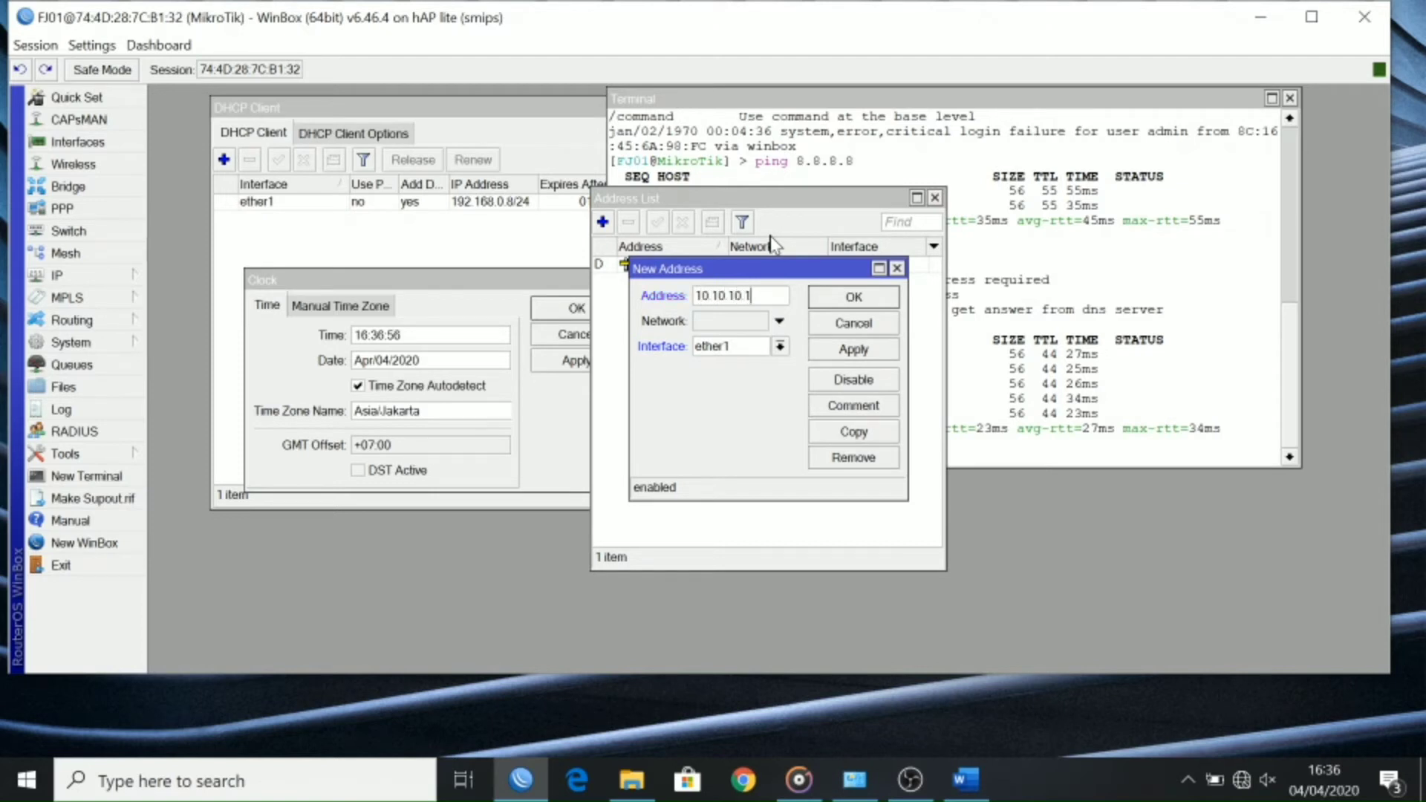
type("/24")
left_click(780, 346)
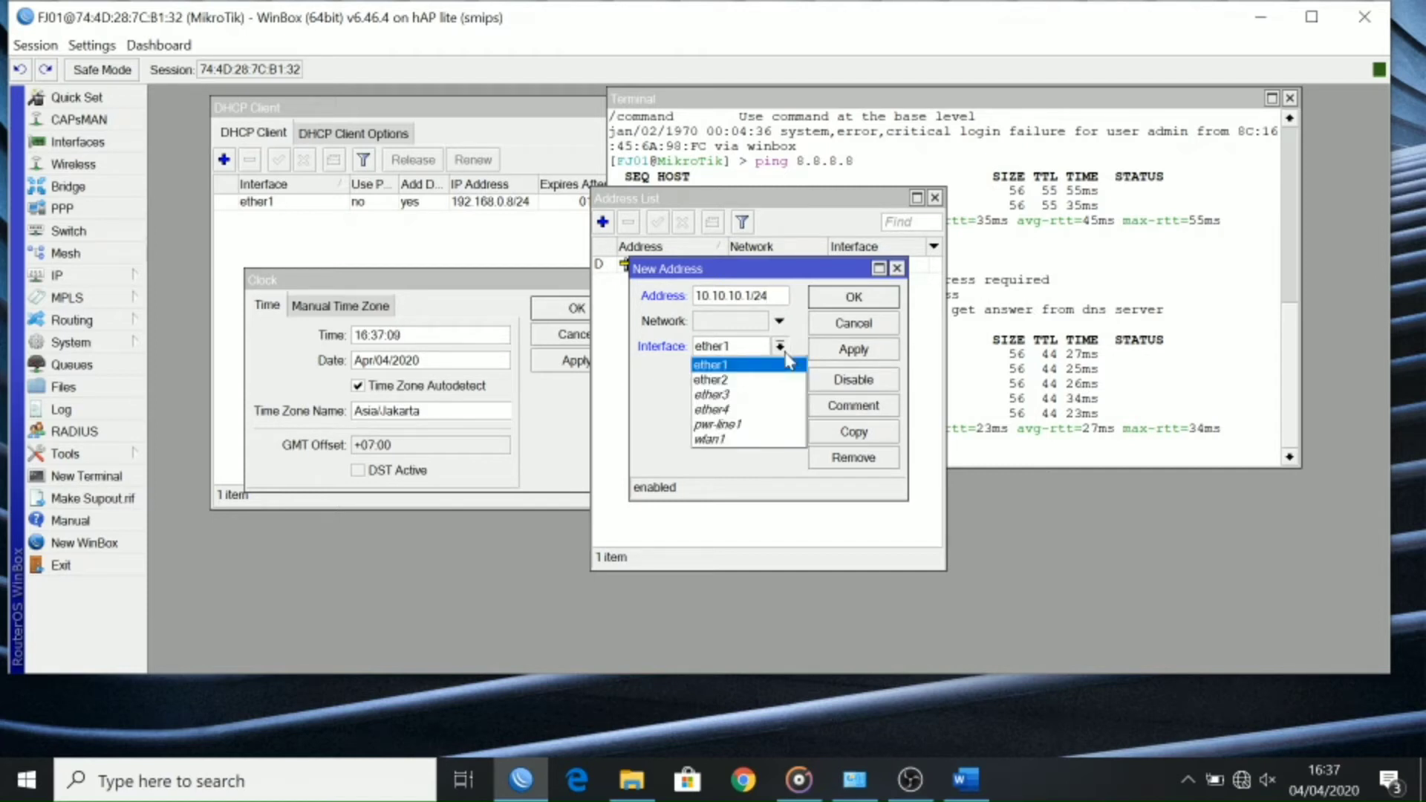
left_click(724, 363)
key("Down")
left_click(853, 349)
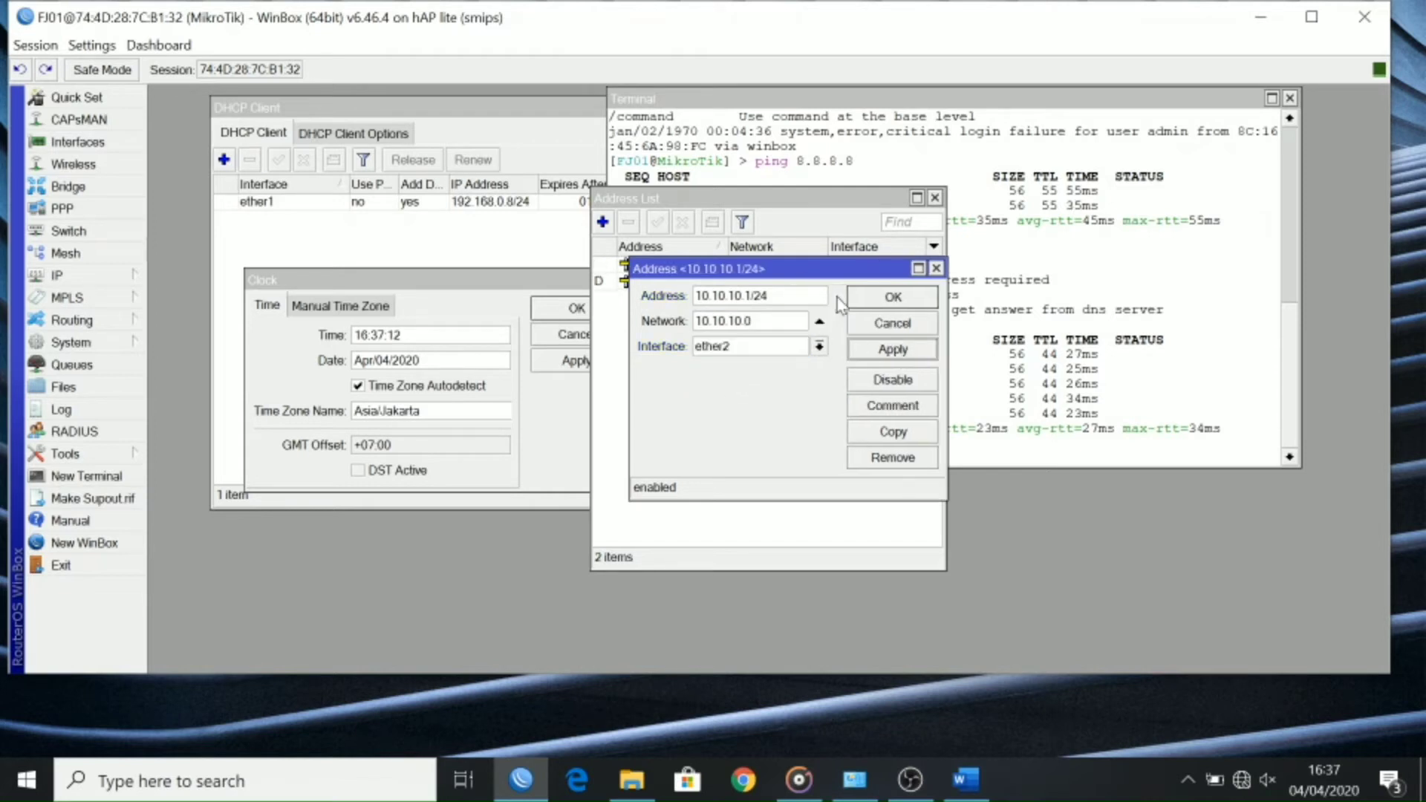
left_click(893, 297)
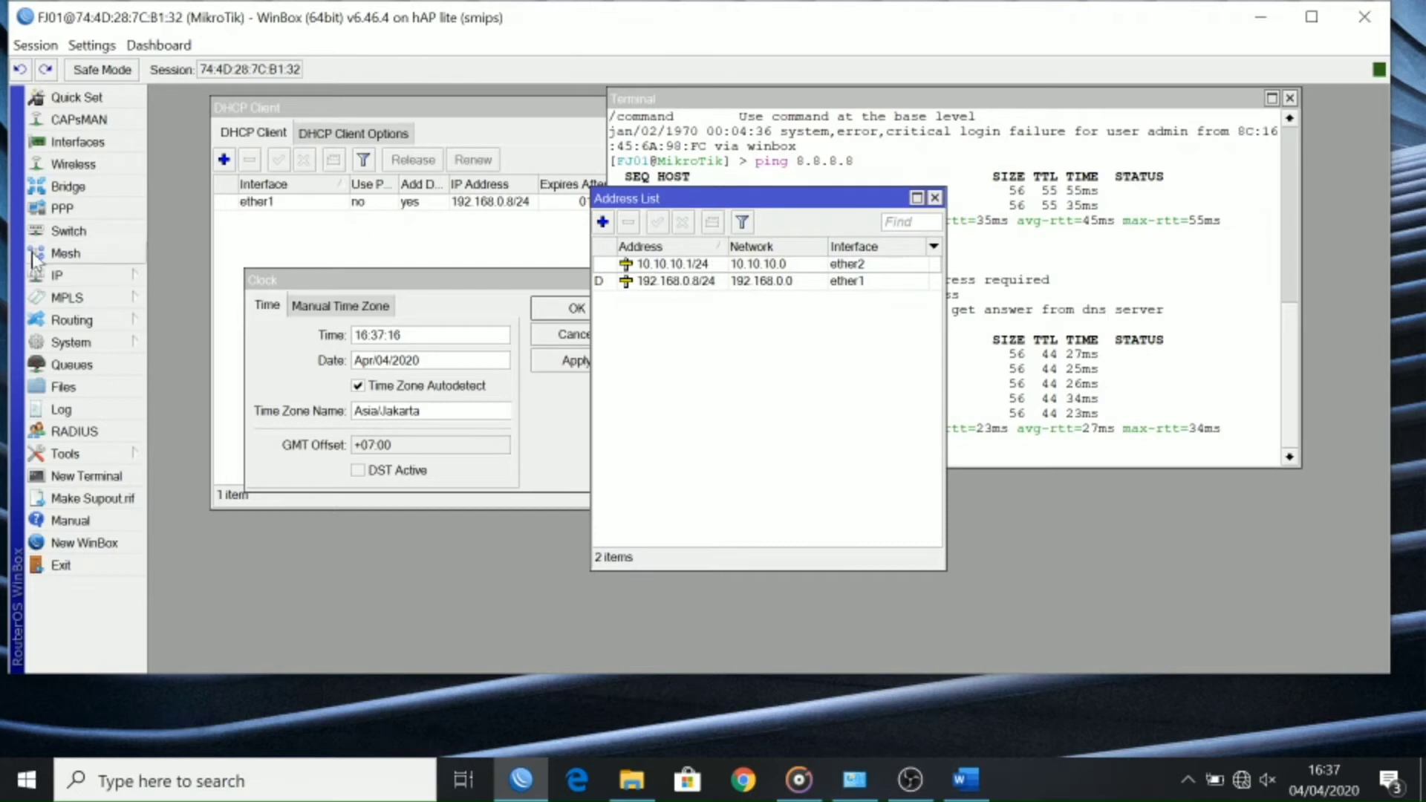
Step: Open the DHCP server list and resize its window so the address list entries stay uncovered
left_click(62, 281)
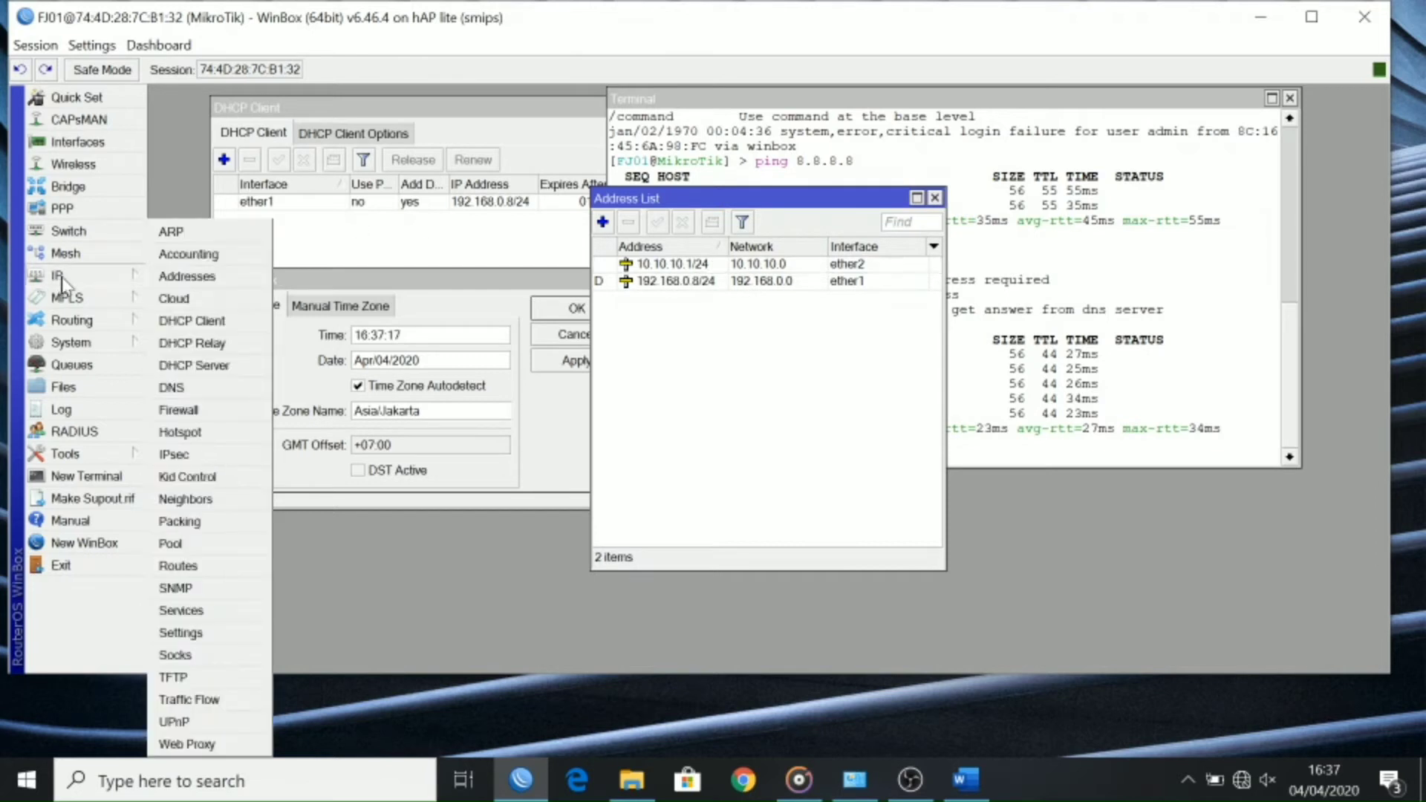
left_click(194, 365)
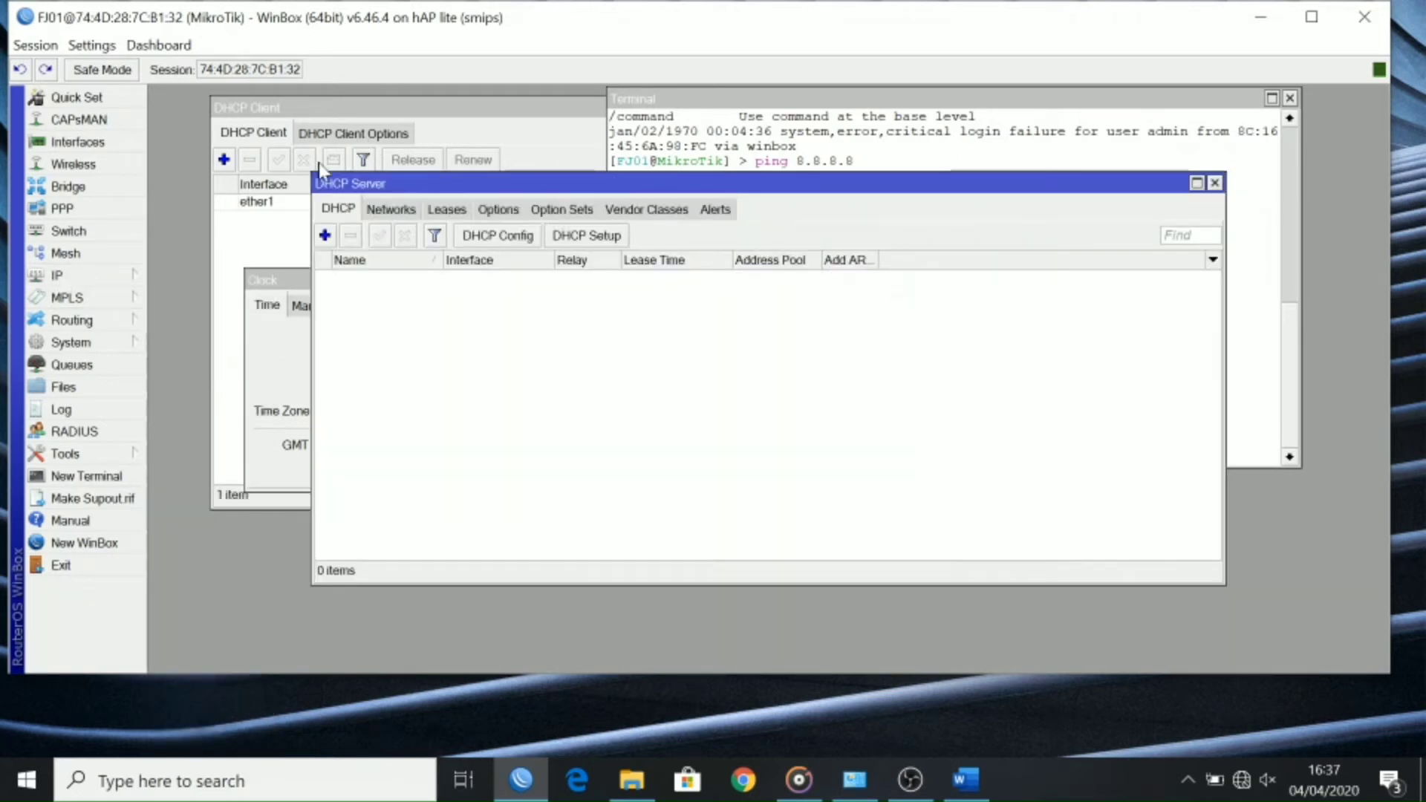
left_click_drag(311, 175, 622, 343)
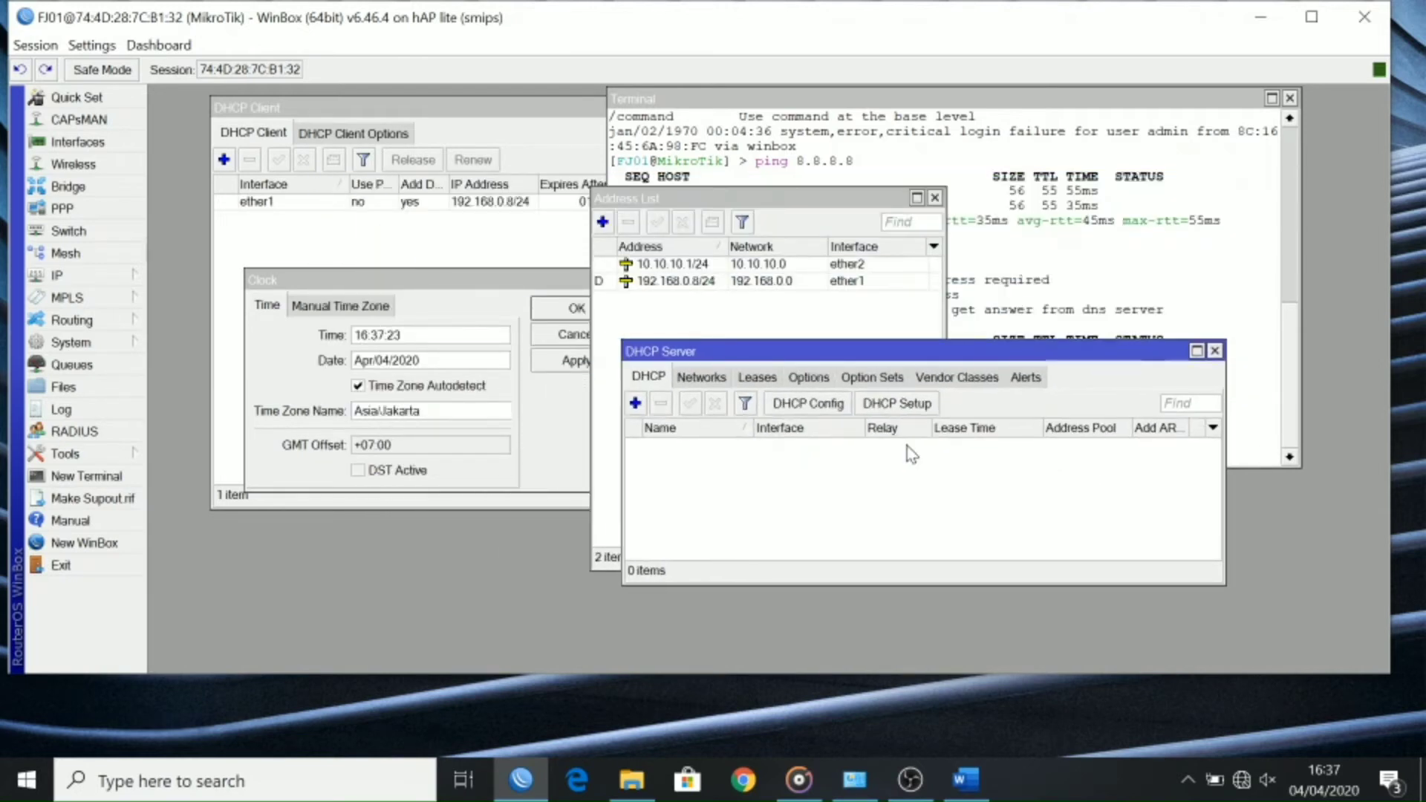
Step: Run DHCP Setup on ether2 with the address pool 10.10.10.2-10.10.10.254 and DNS servers 8.8.8.8 and 8.8.4.4, keeping the other suggested values
left_click(905, 402)
left_click(817, 375)
left_click(787, 410)
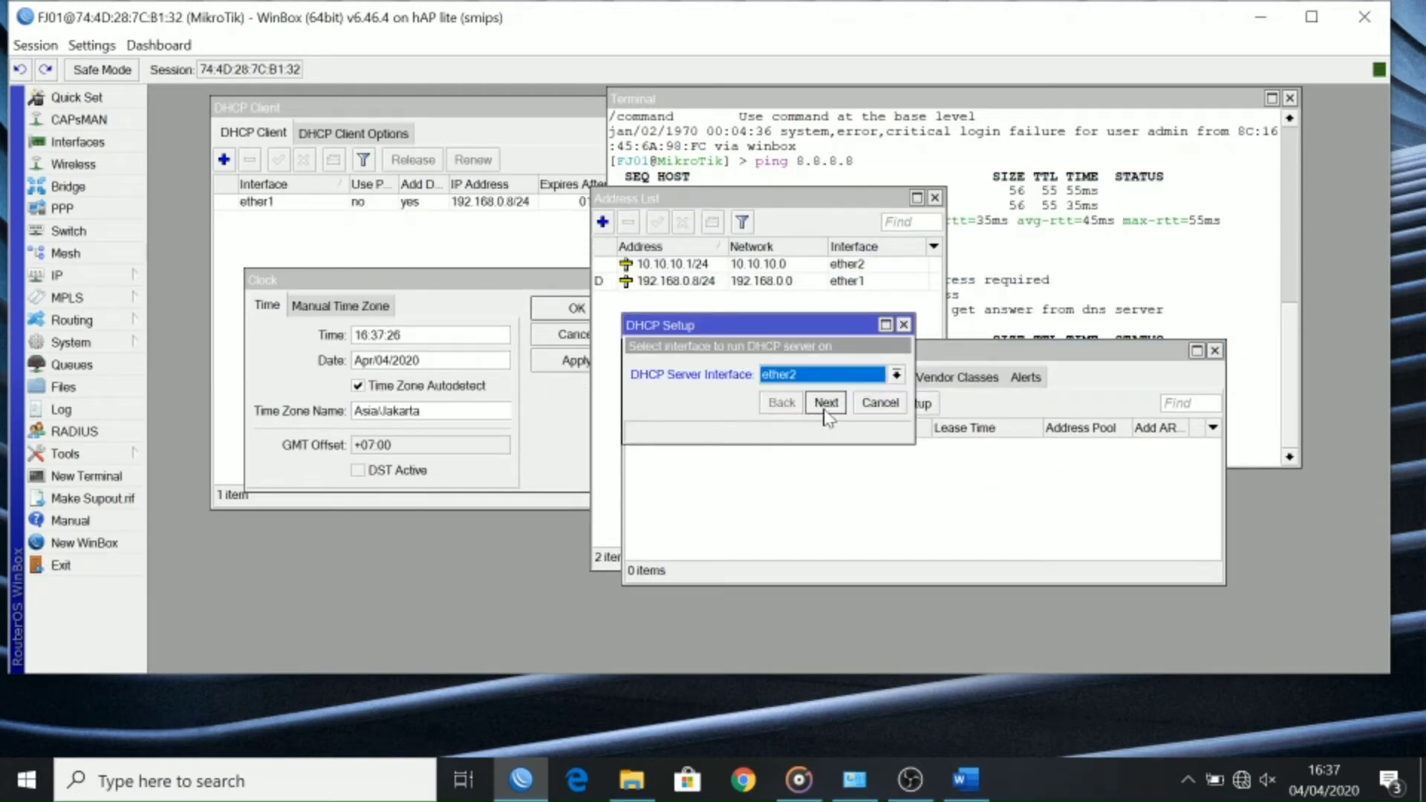
left_click(826, 403)
left_click(827, 404)
left_click(827, 403)
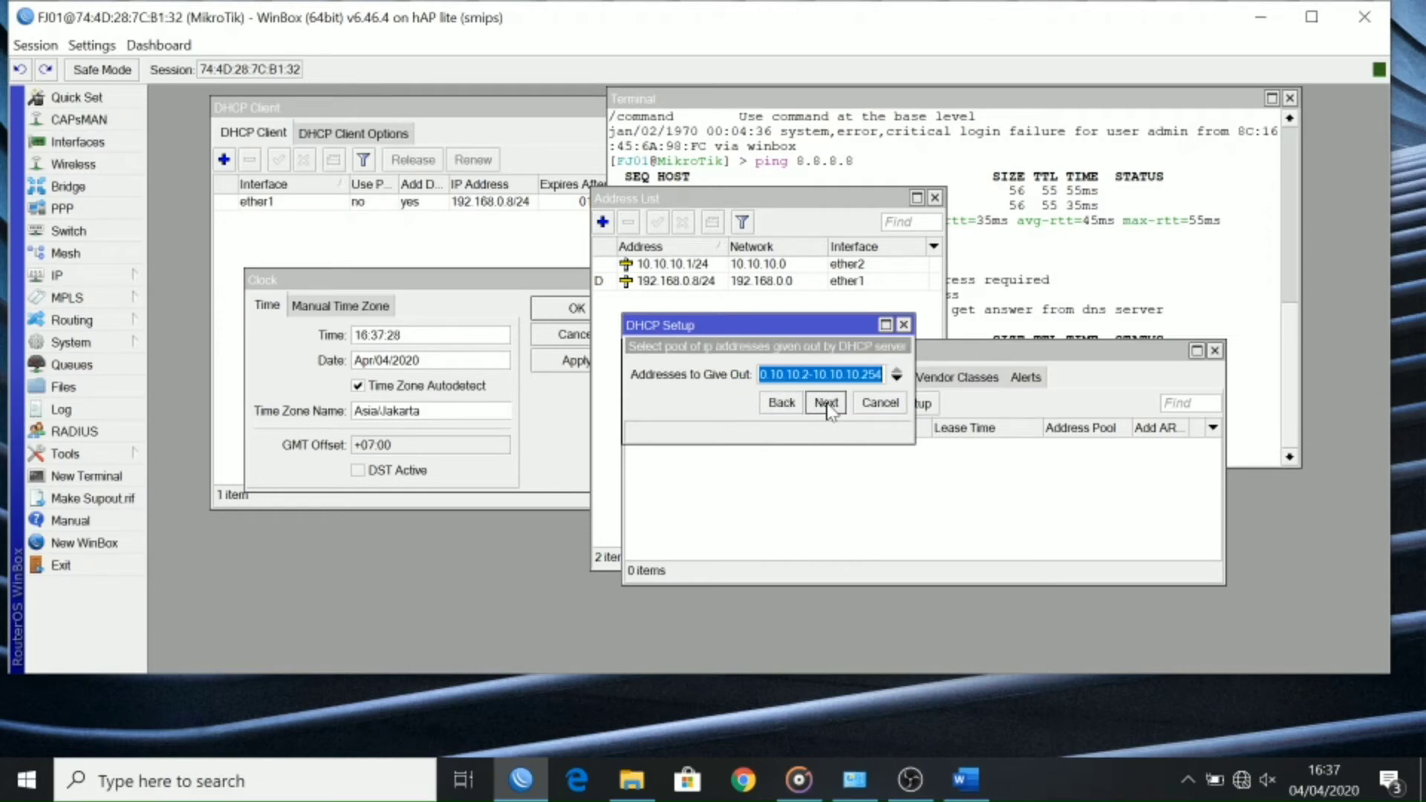
left_click(827, 404)
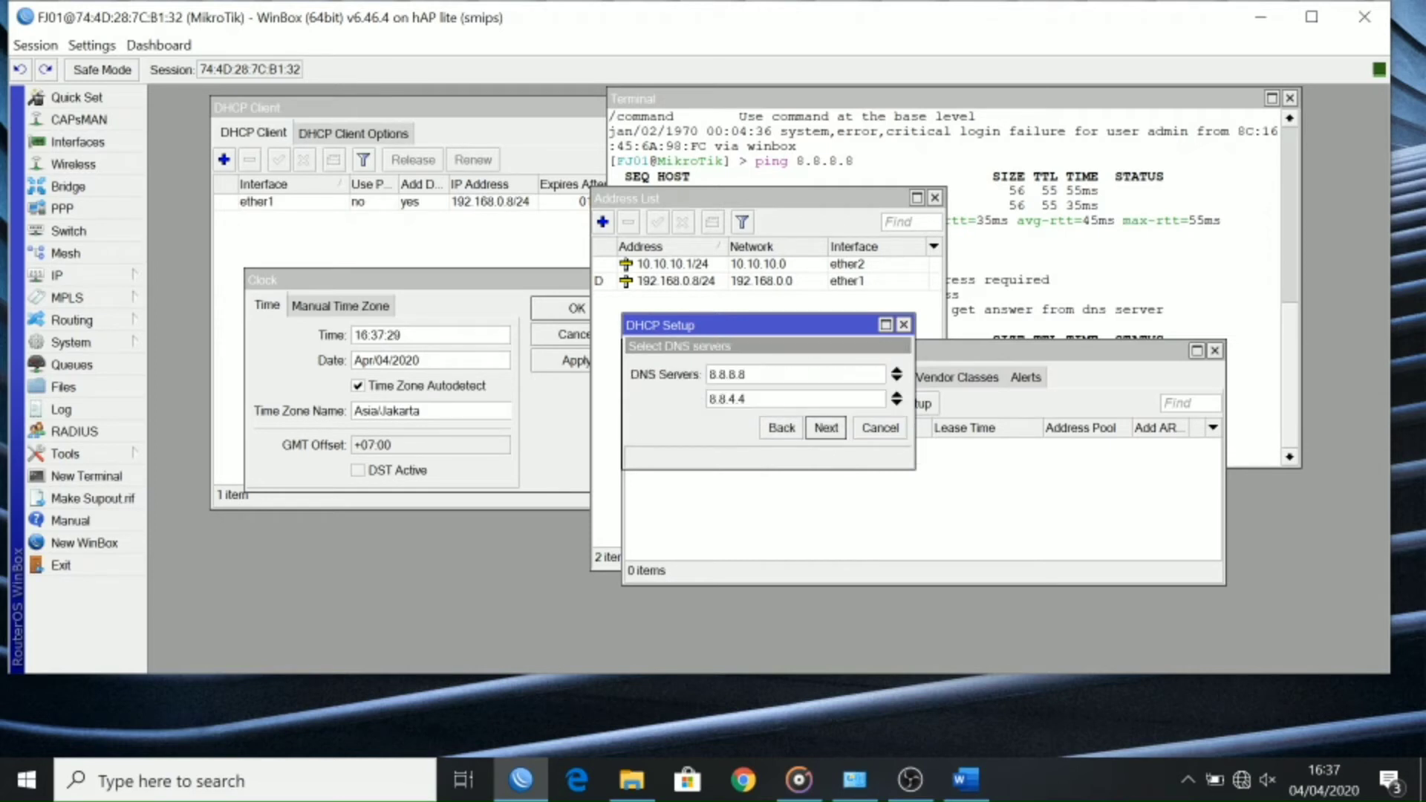
left_click(832, 429)
left_click(833, 429)
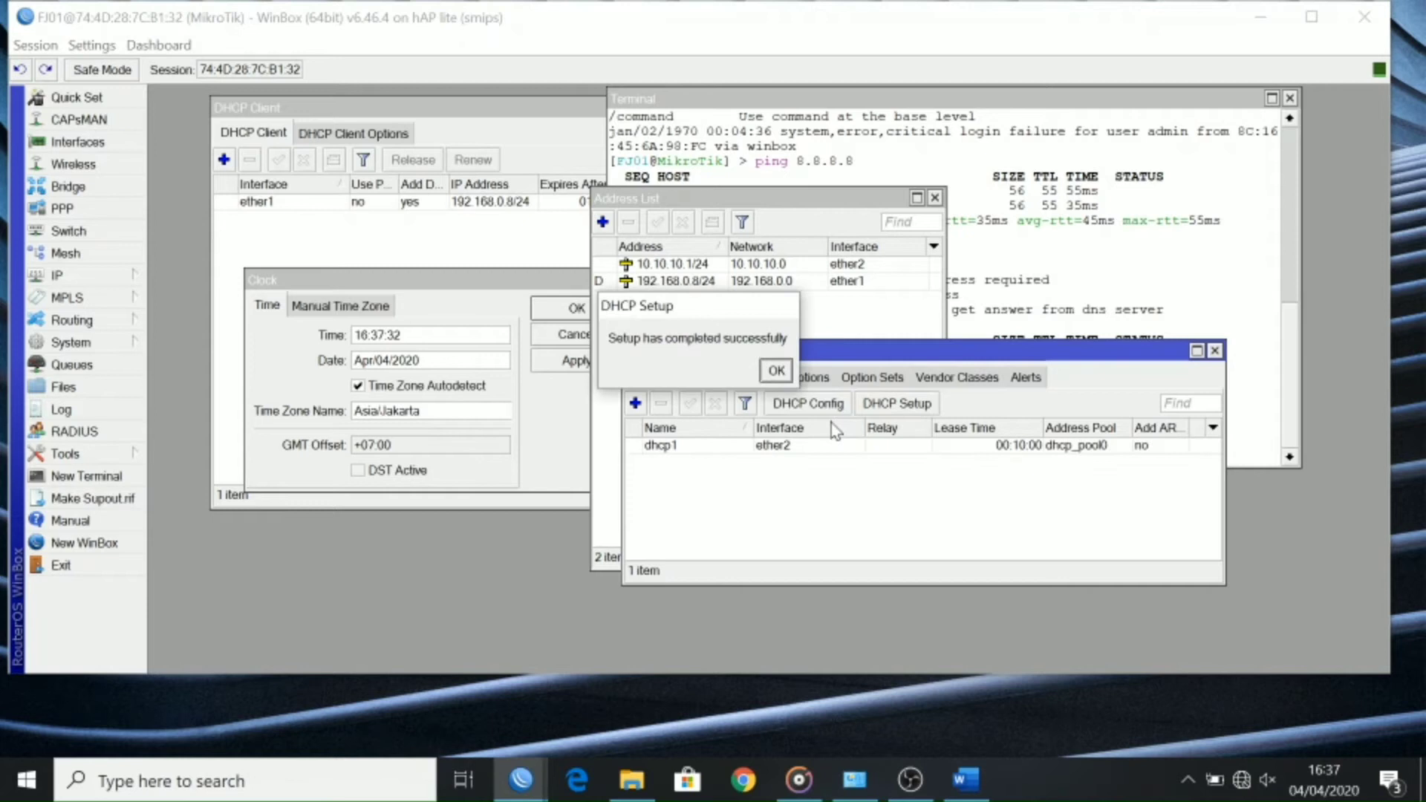
left_click(770, 372)
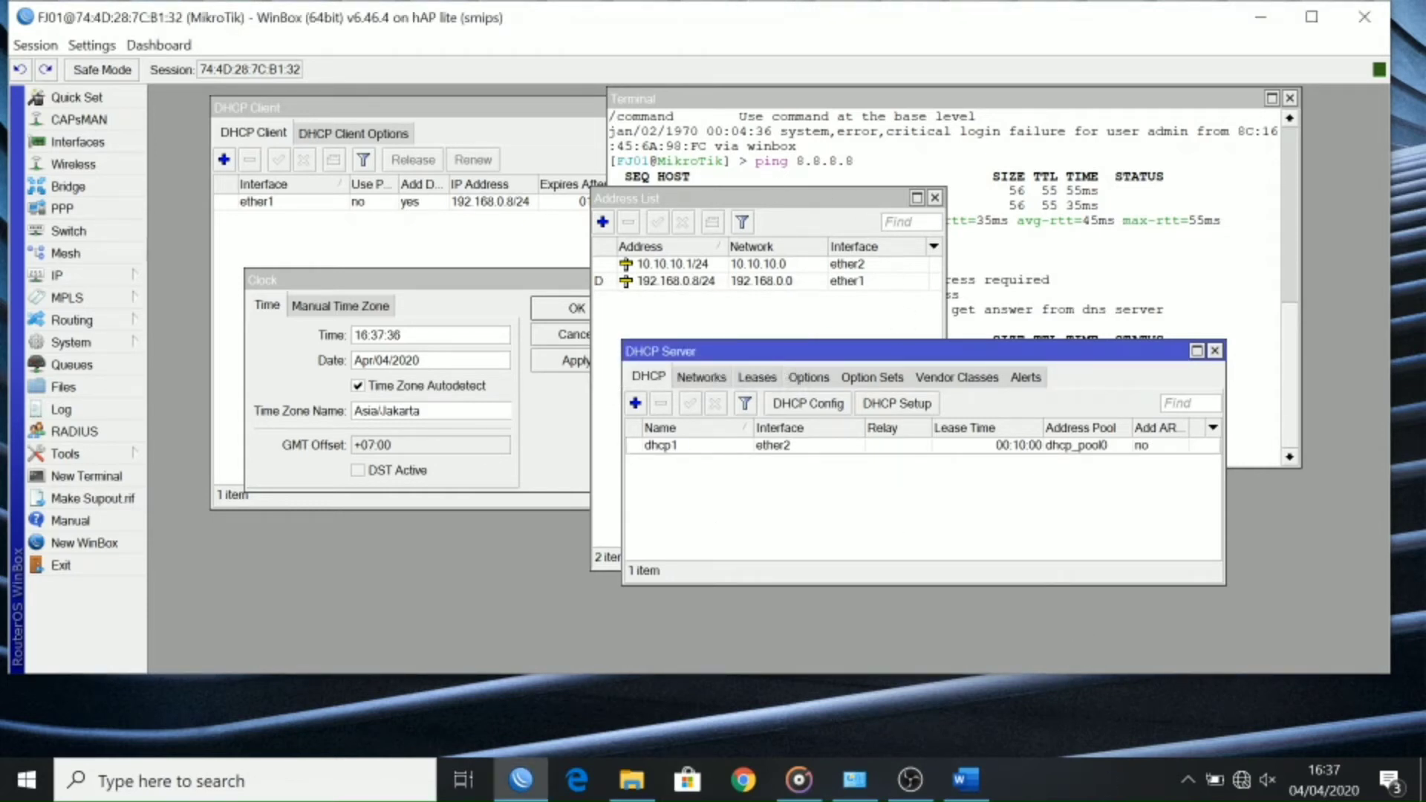
Step: Switch to the Windows Network Connections window and refresh the adapter list
left_click(881, 786)
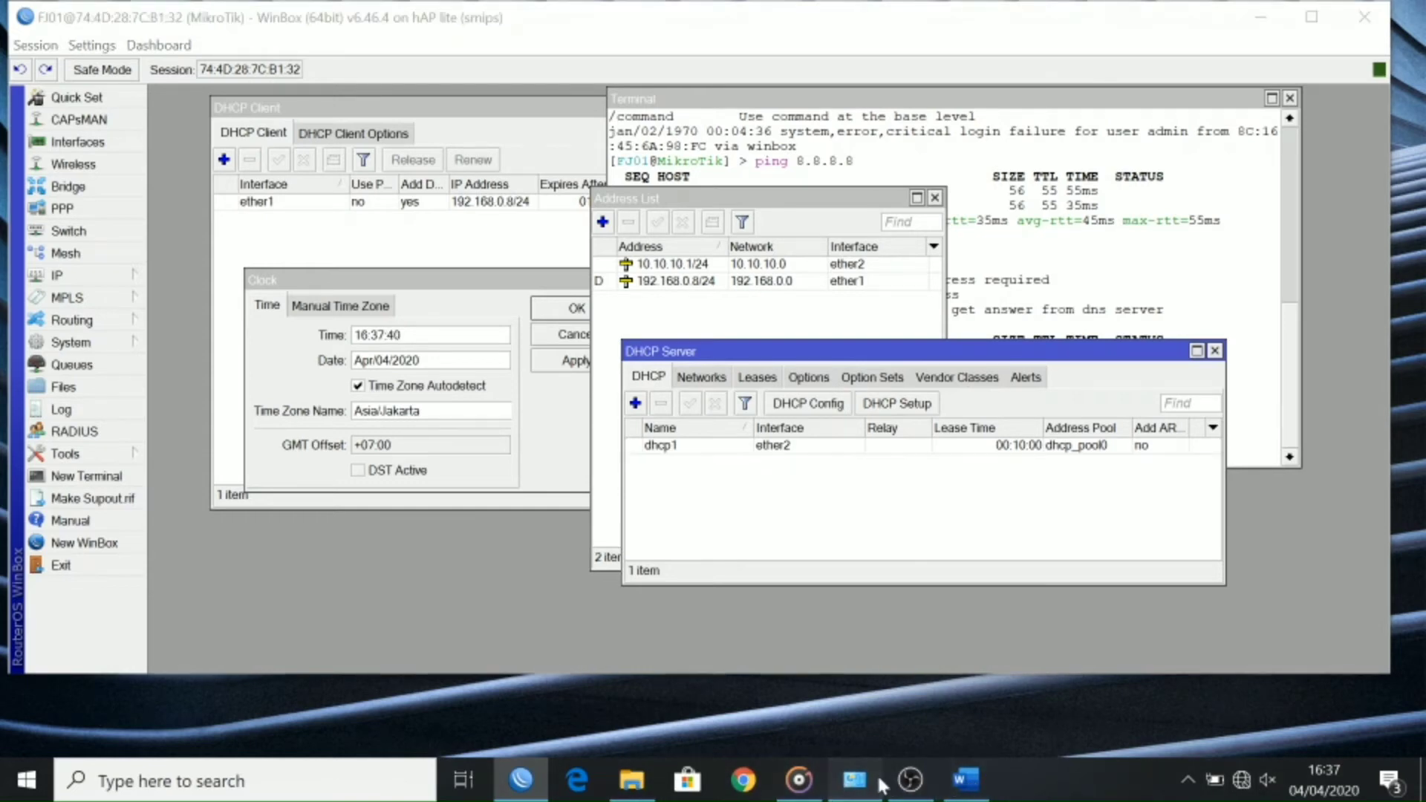
right_click(303, 457)
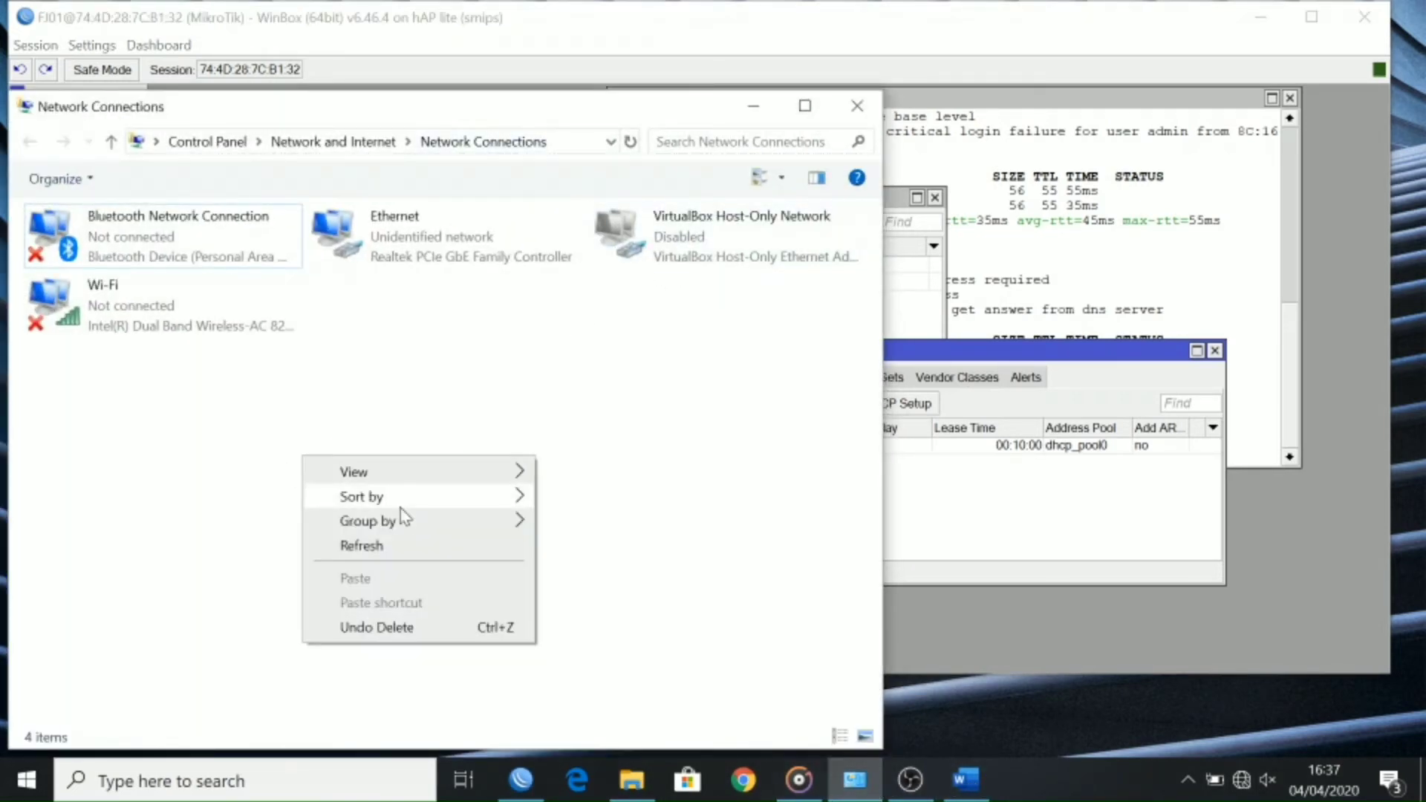
left_click(365, 546)
right_click(368, 525)
left_click(383, 612)
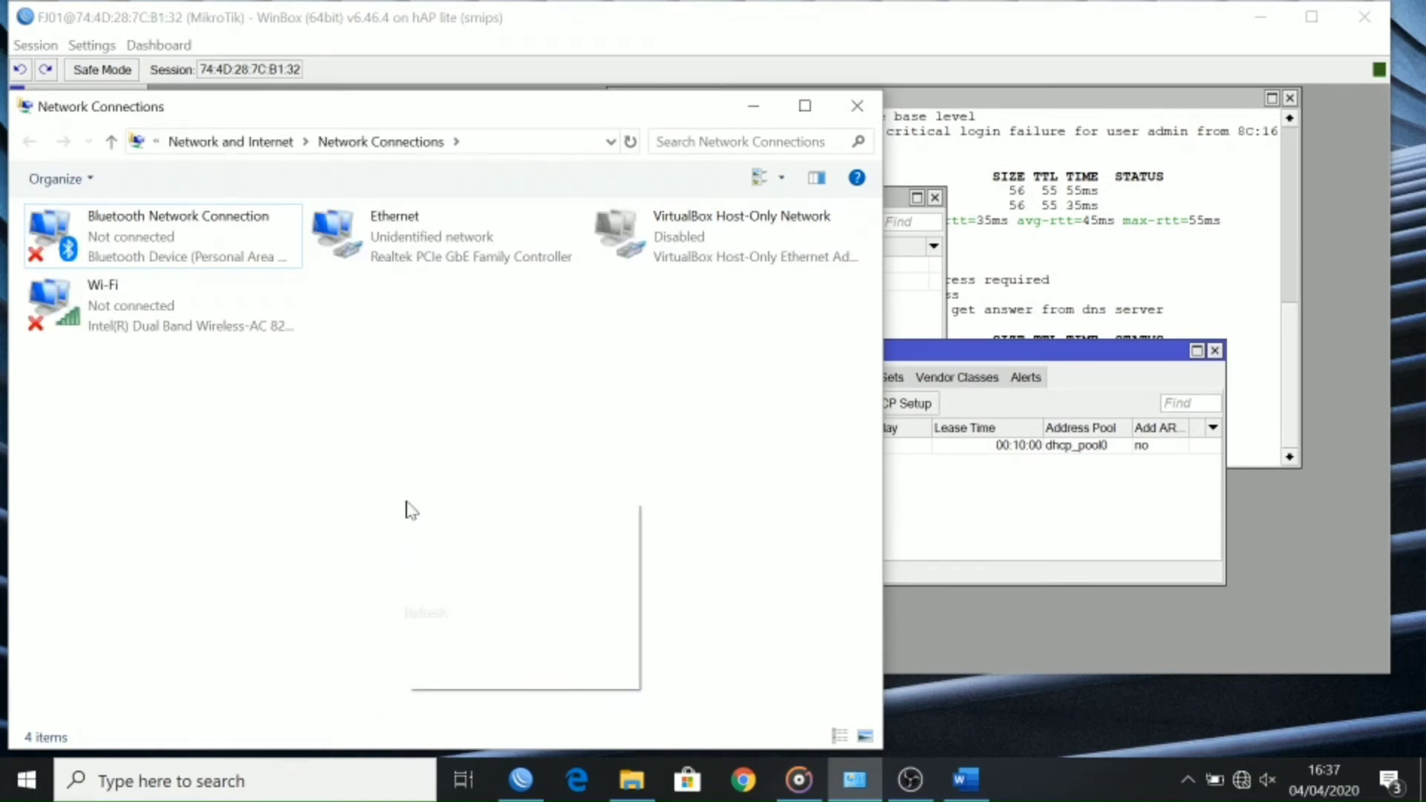
right_click(407, 511)
left_click(436, 589)
Step: Examine the Ethernet adapter's connection details for its IPv4 address and gateway
left_click(442, 255)
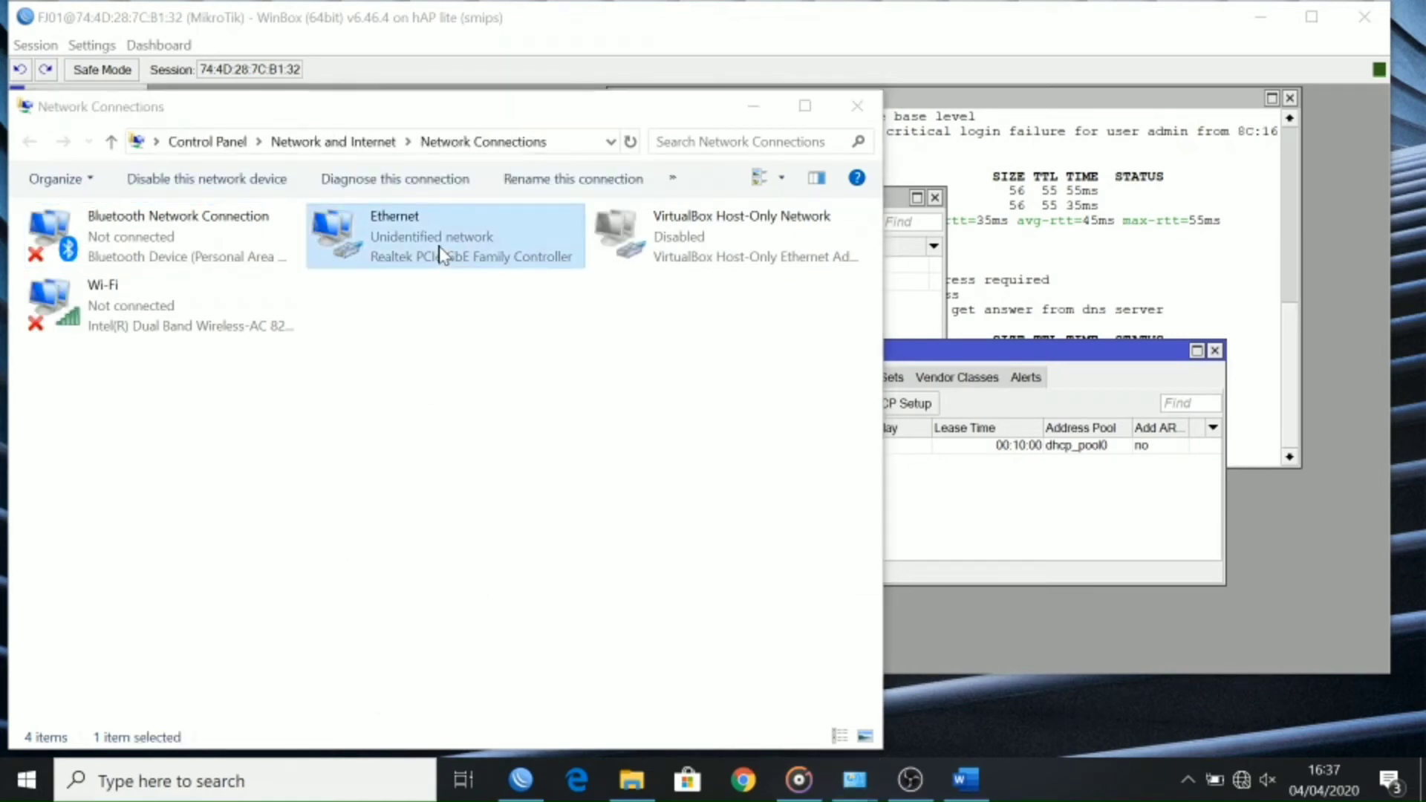
double_click(442, 255)
left_click(603, 377)
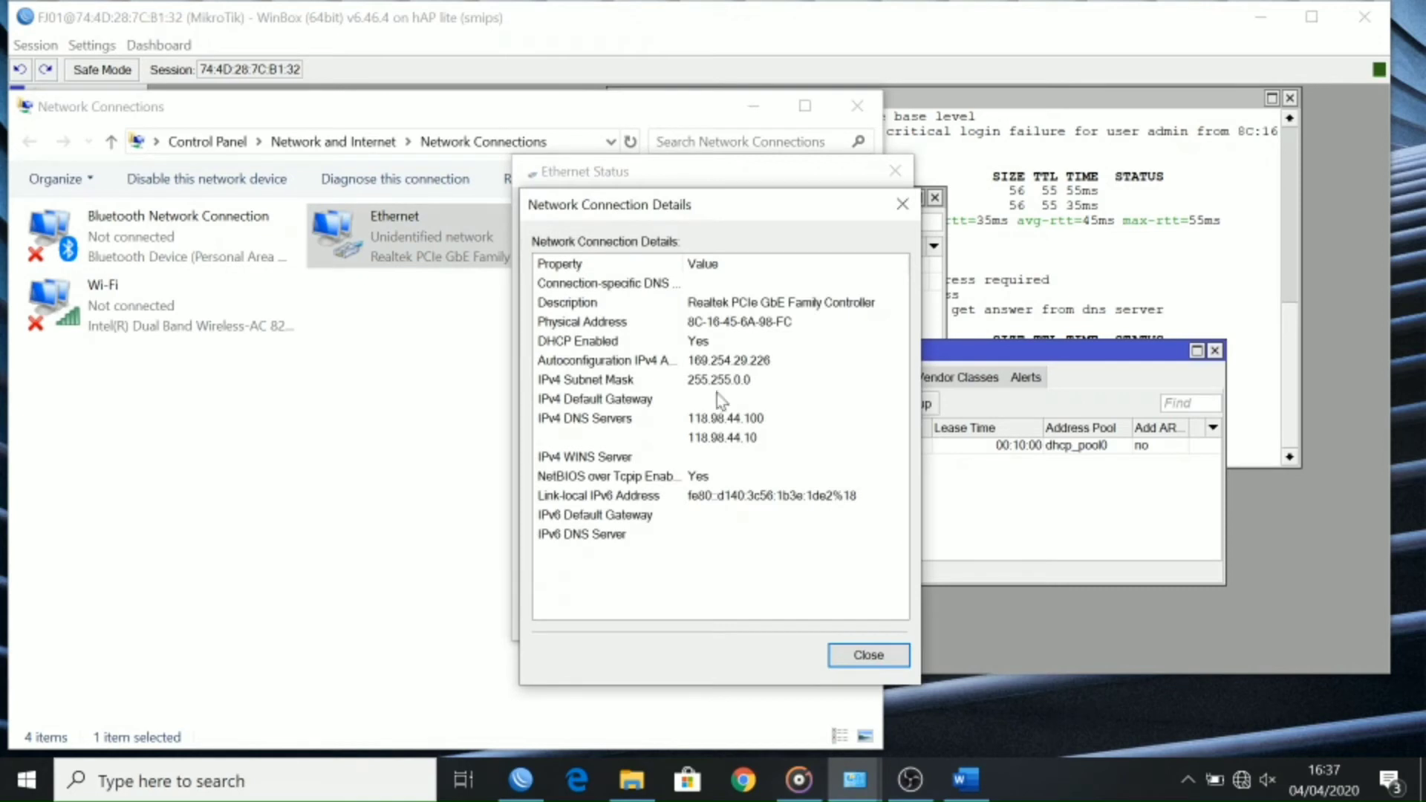
left_click(902, 204)
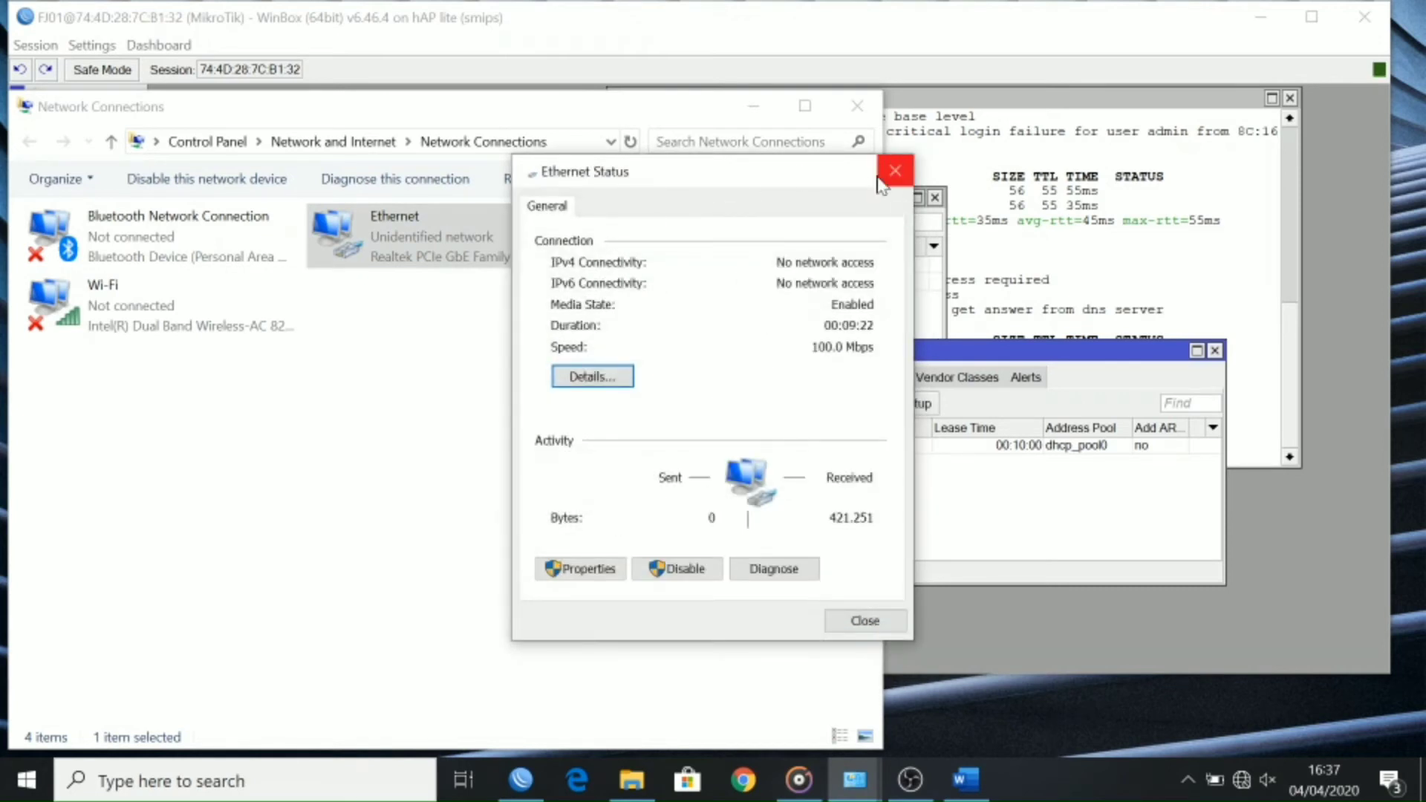
Step: Disable and re-enable the Ethernet adapter, and allow the PC to be discoverable on the new network
right_click(409, 239)
left_click(411, 411)
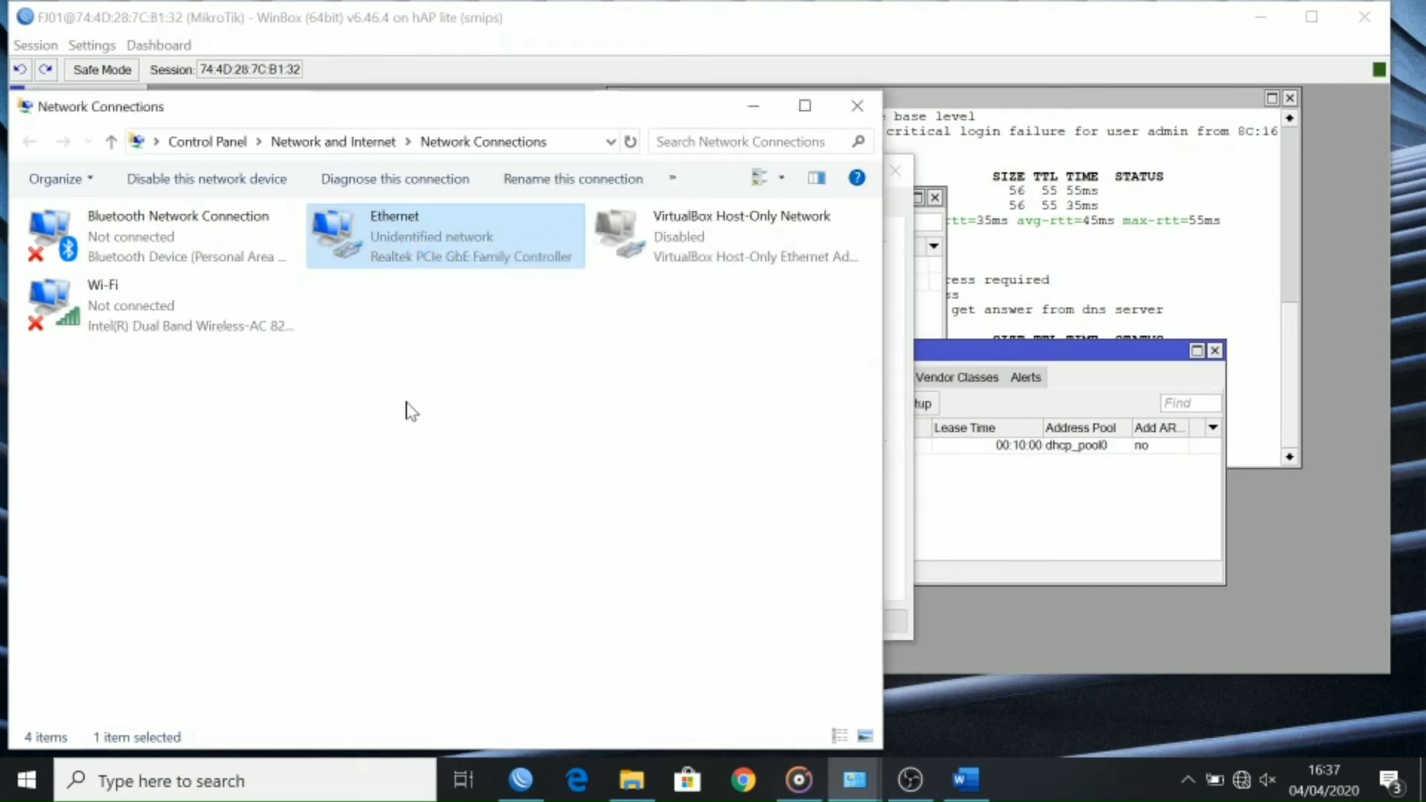
right_click(416, 236)
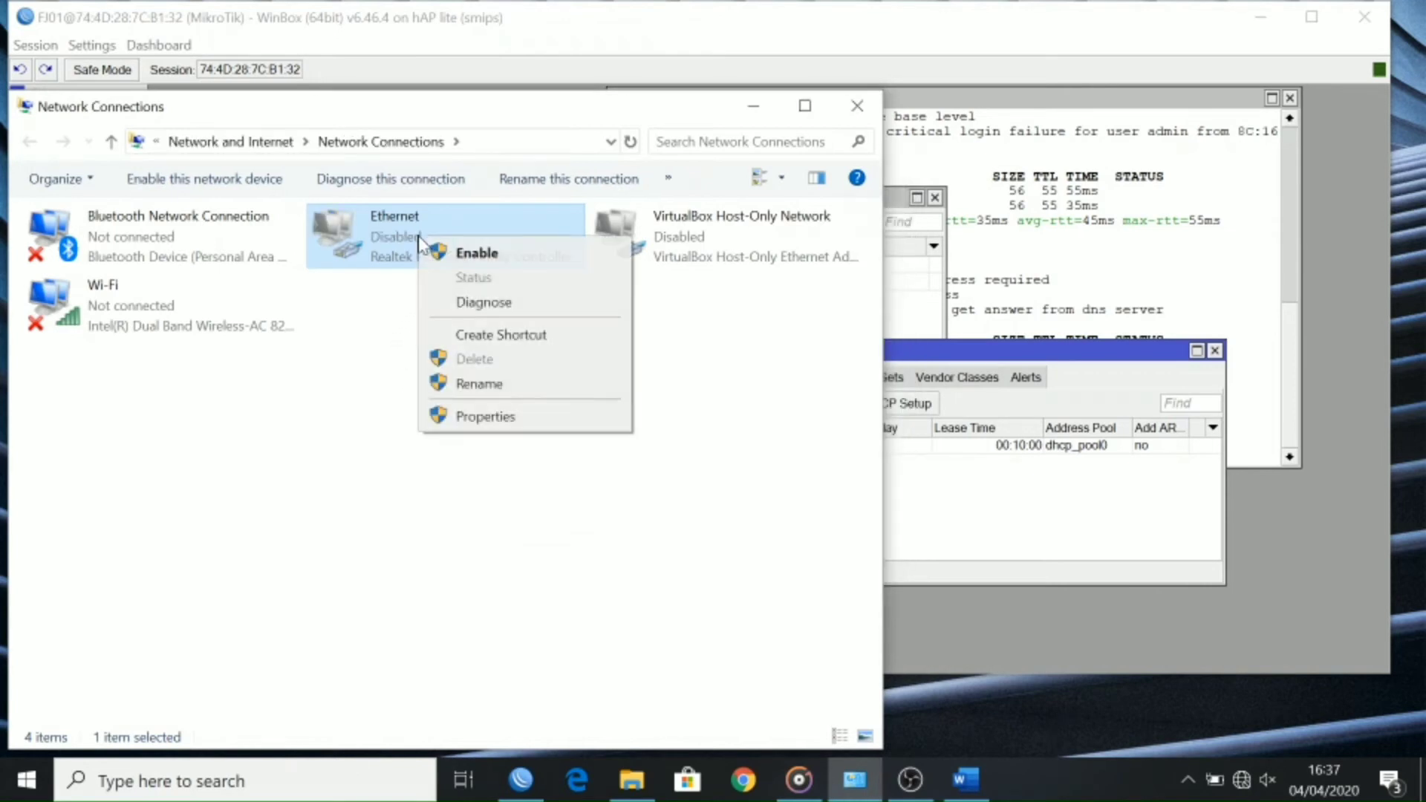
left_click(444, 254)
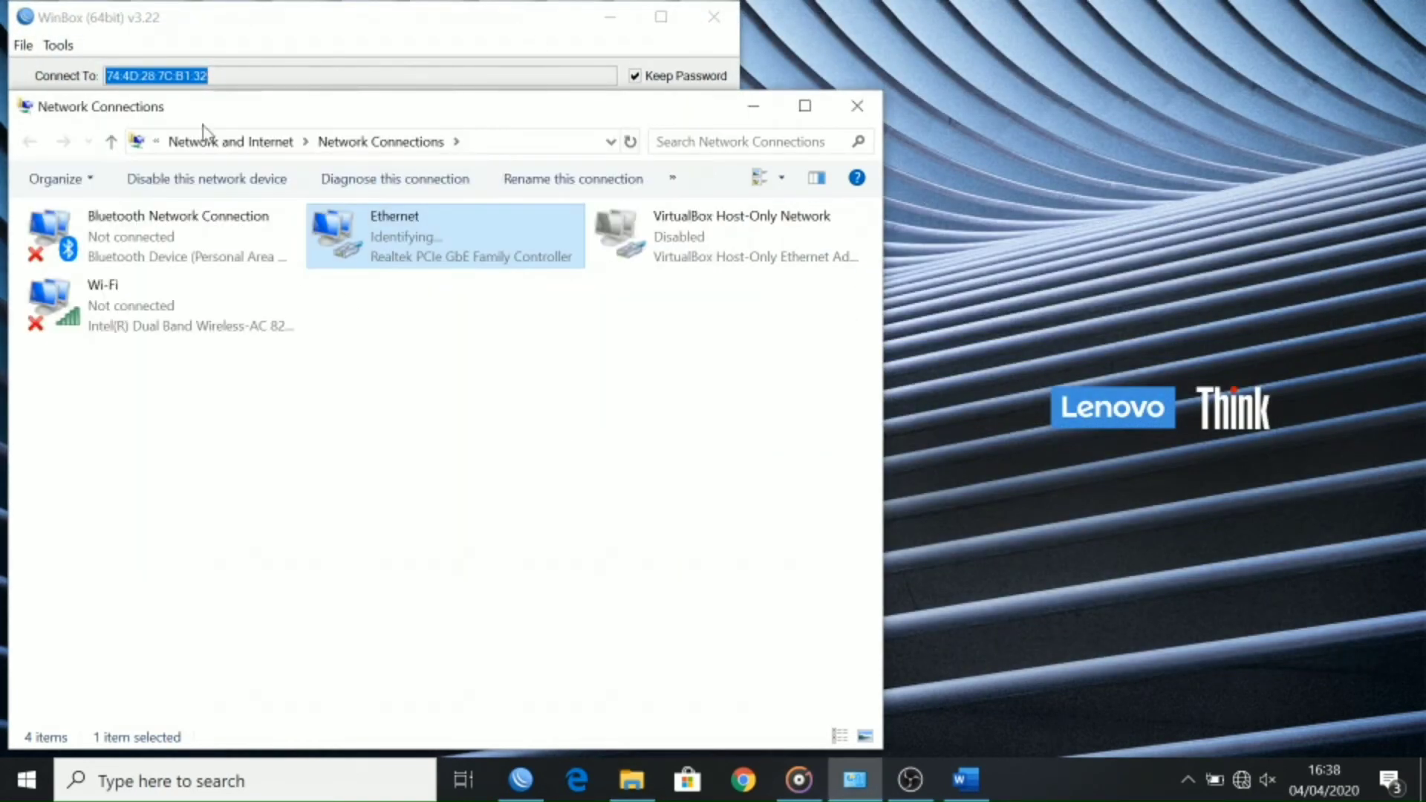
left_click(300, 39)
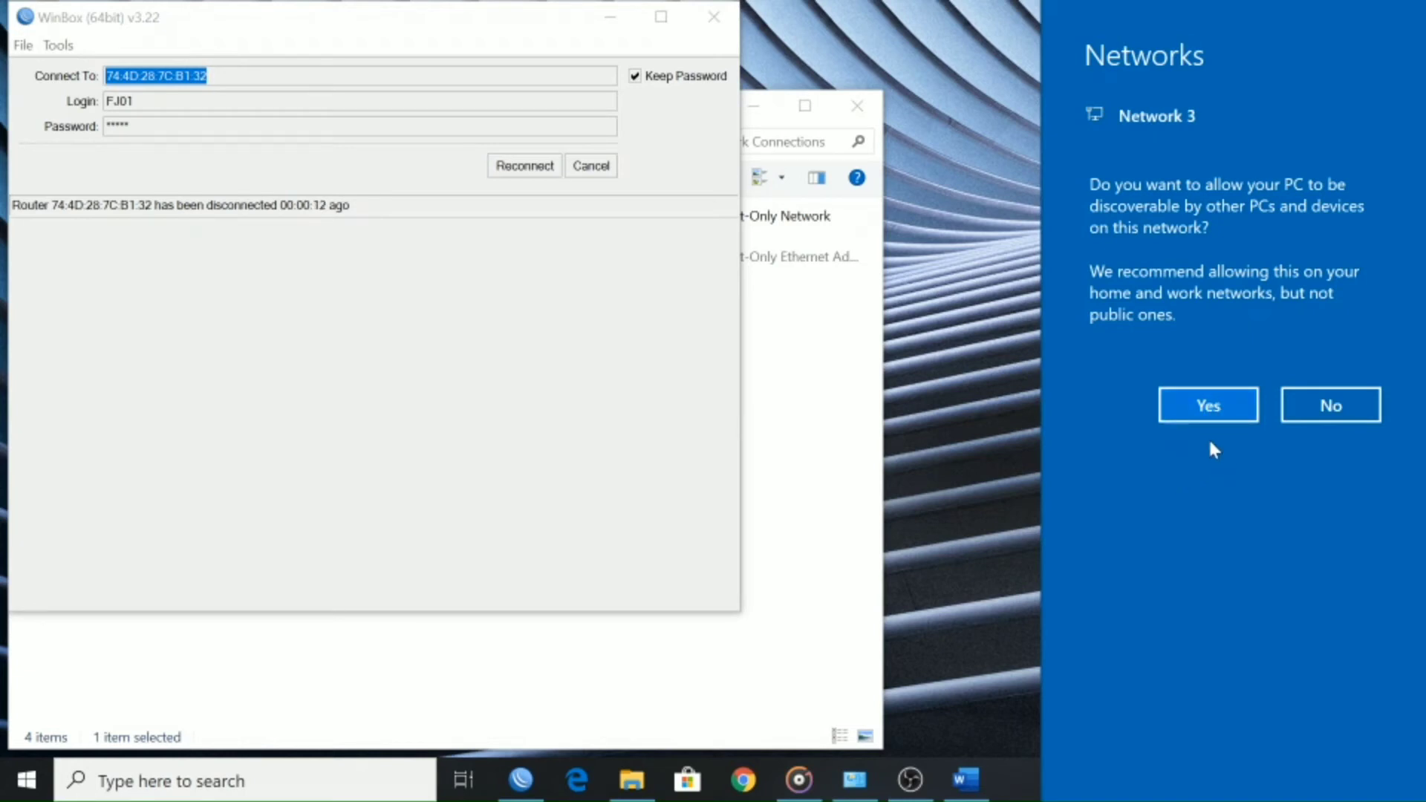
left_click(1234, 411)
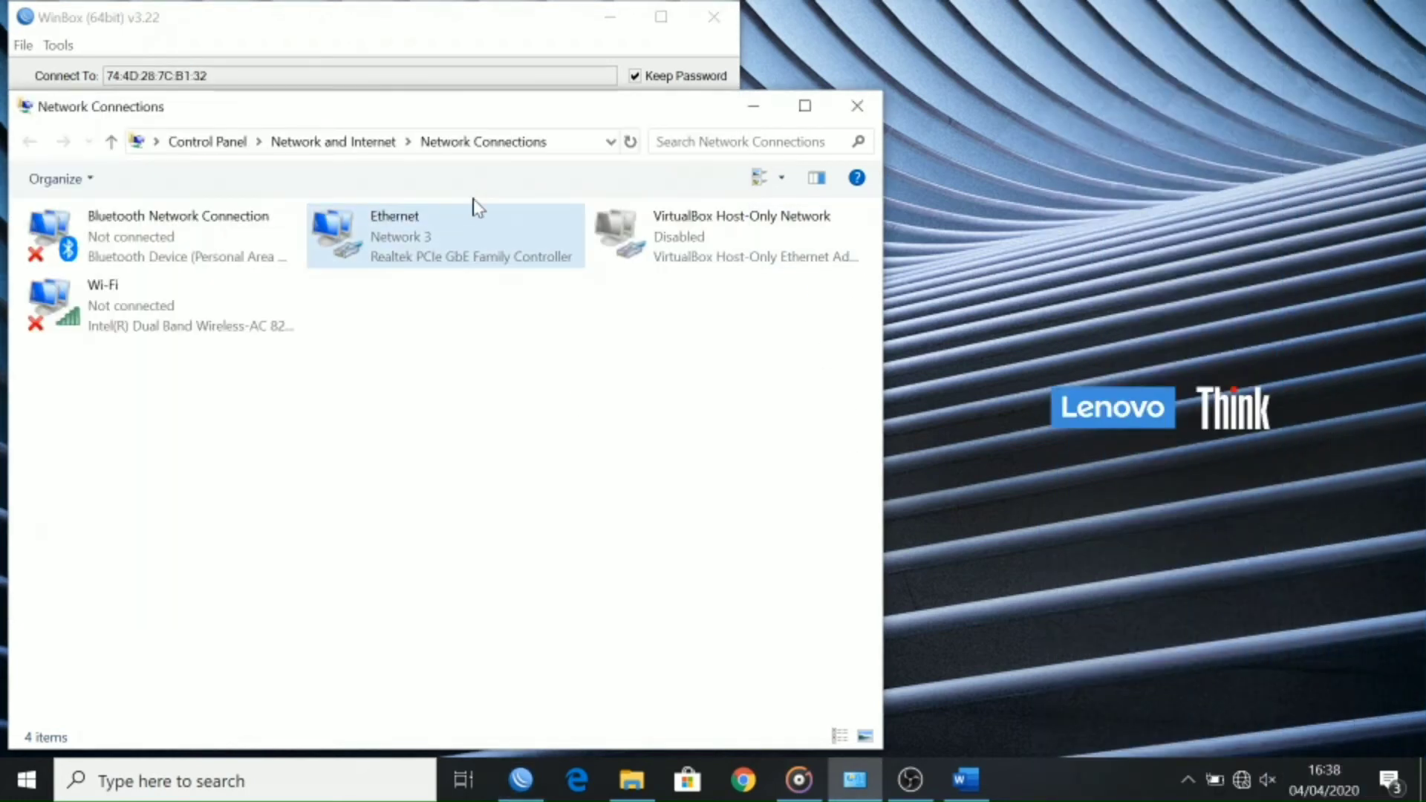
Step: Check the IPv4 address in the re-enabled Ethernet adapter's connection details and close its status windows
double_click(501, 245)
left_click(587, 376)
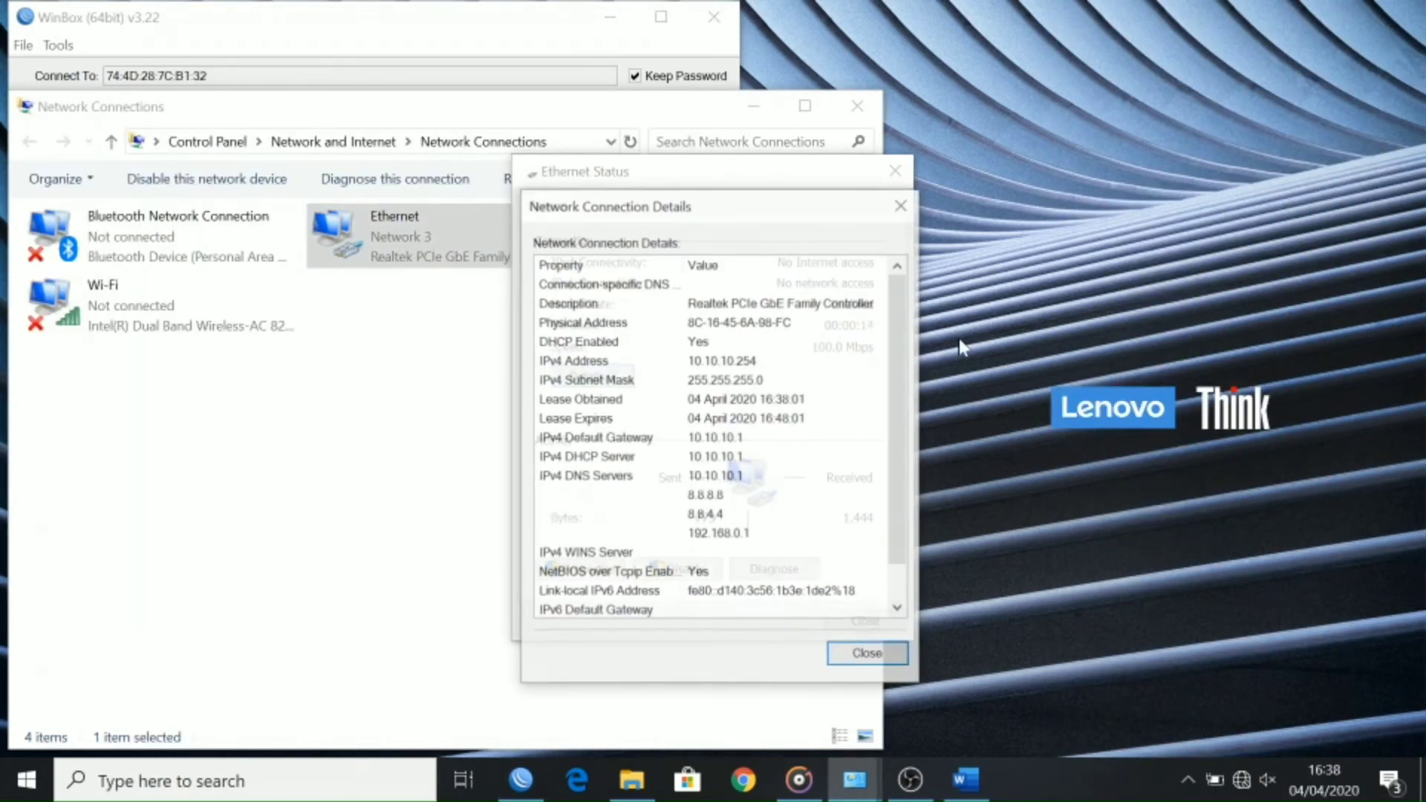
left_click(757, 363)
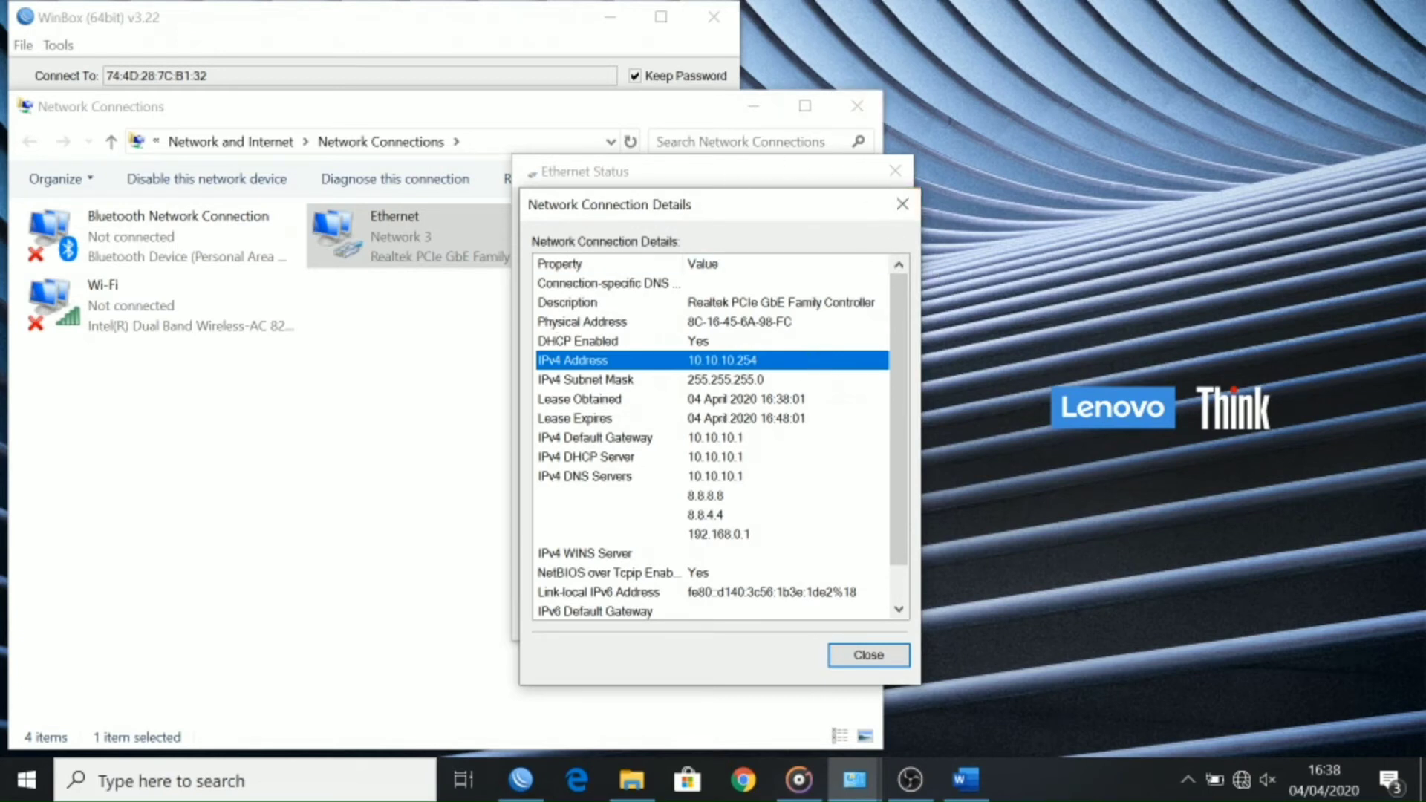
left_click(901, 216)
left_click(896, 173)
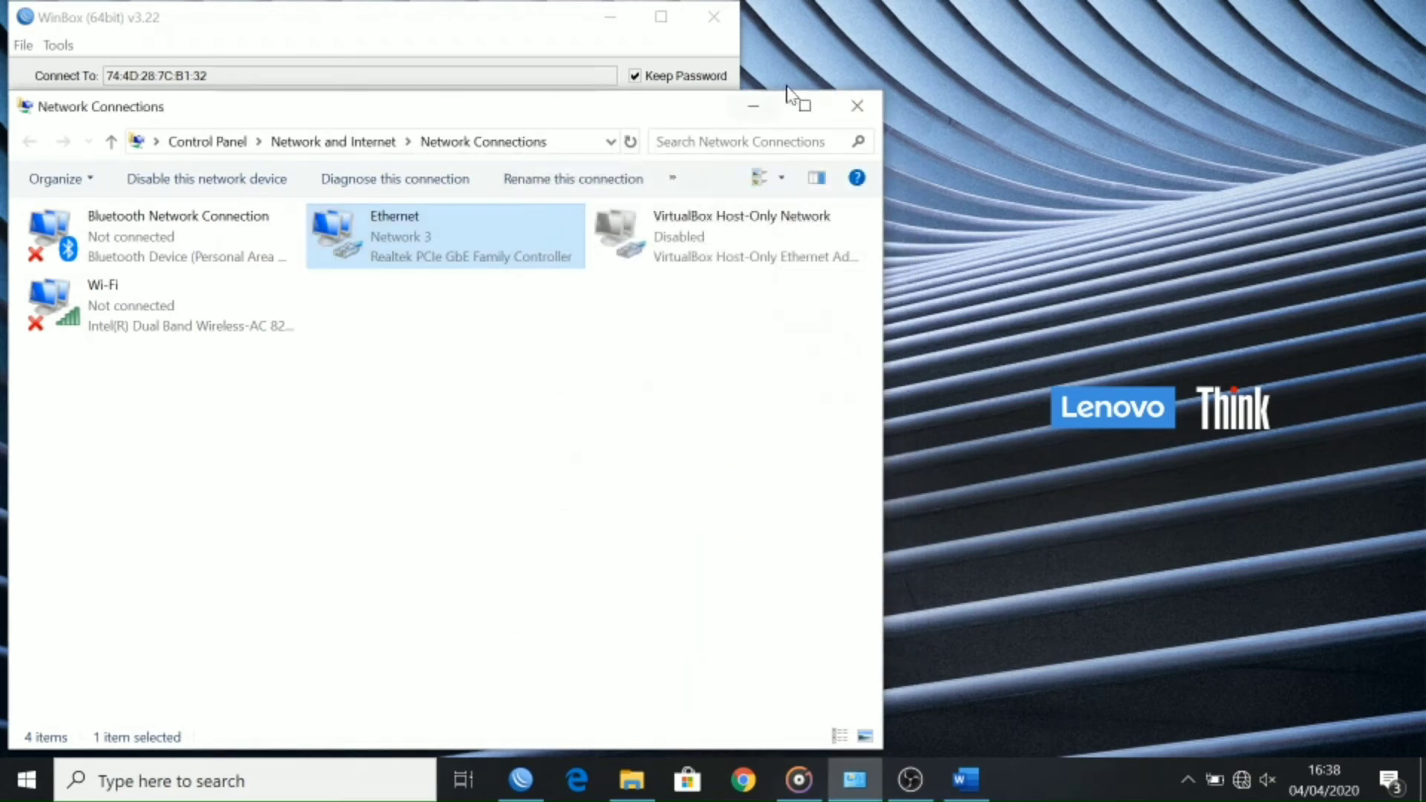
Step: Return to WinBox, reconnect to the router and enlarge the session window
left_click(759, 119)
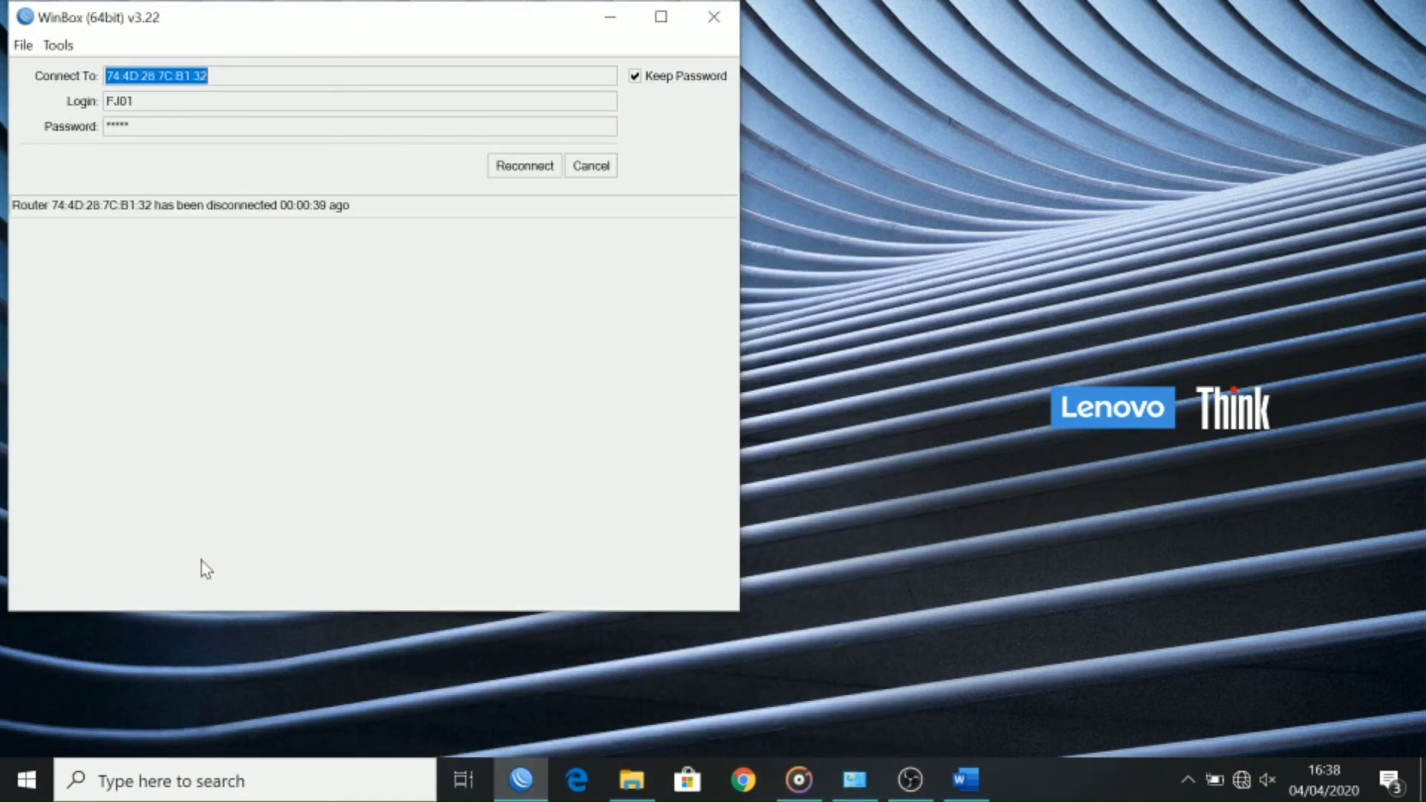
left_click(530, 171)
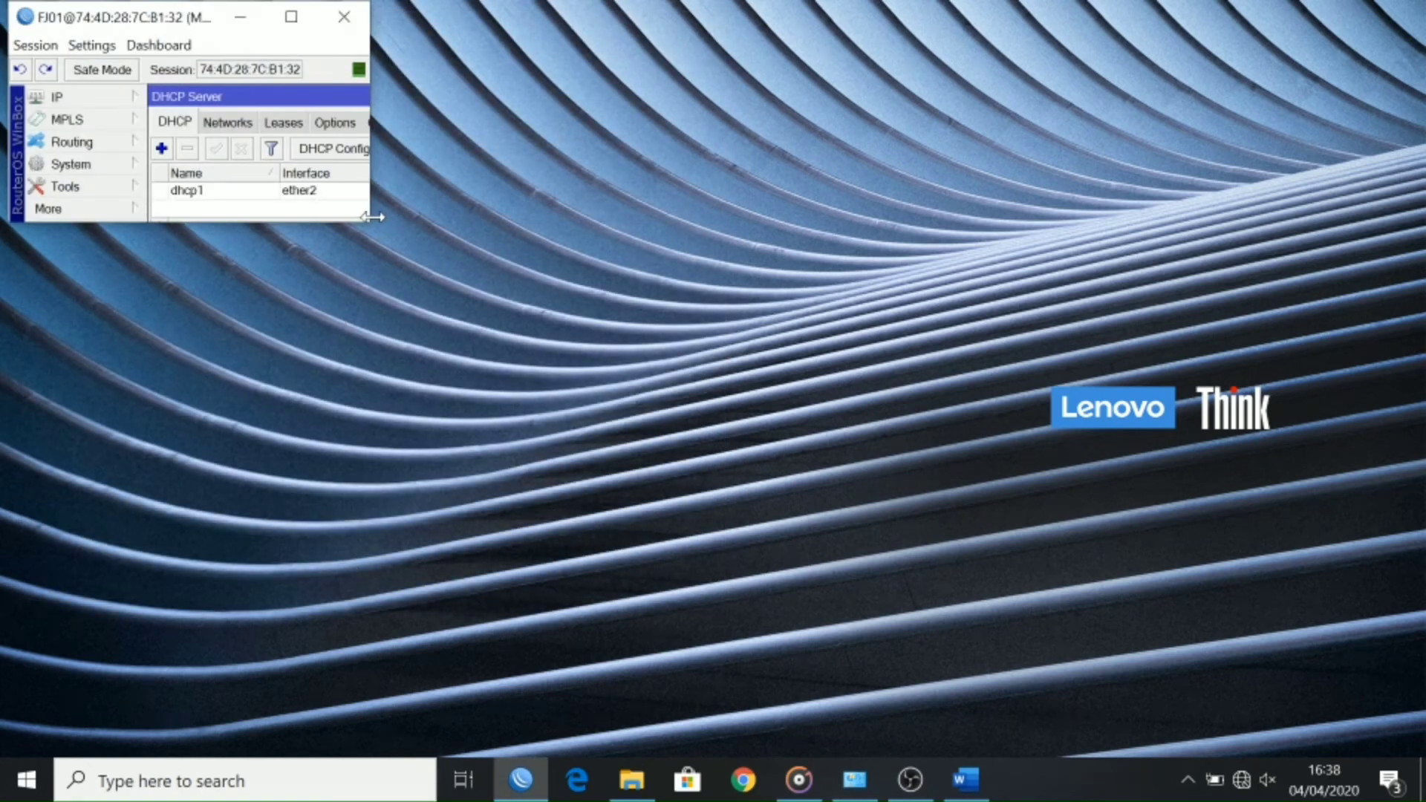
left_click_drag(369, 227, 1389, 633)
left_click(68, 346)
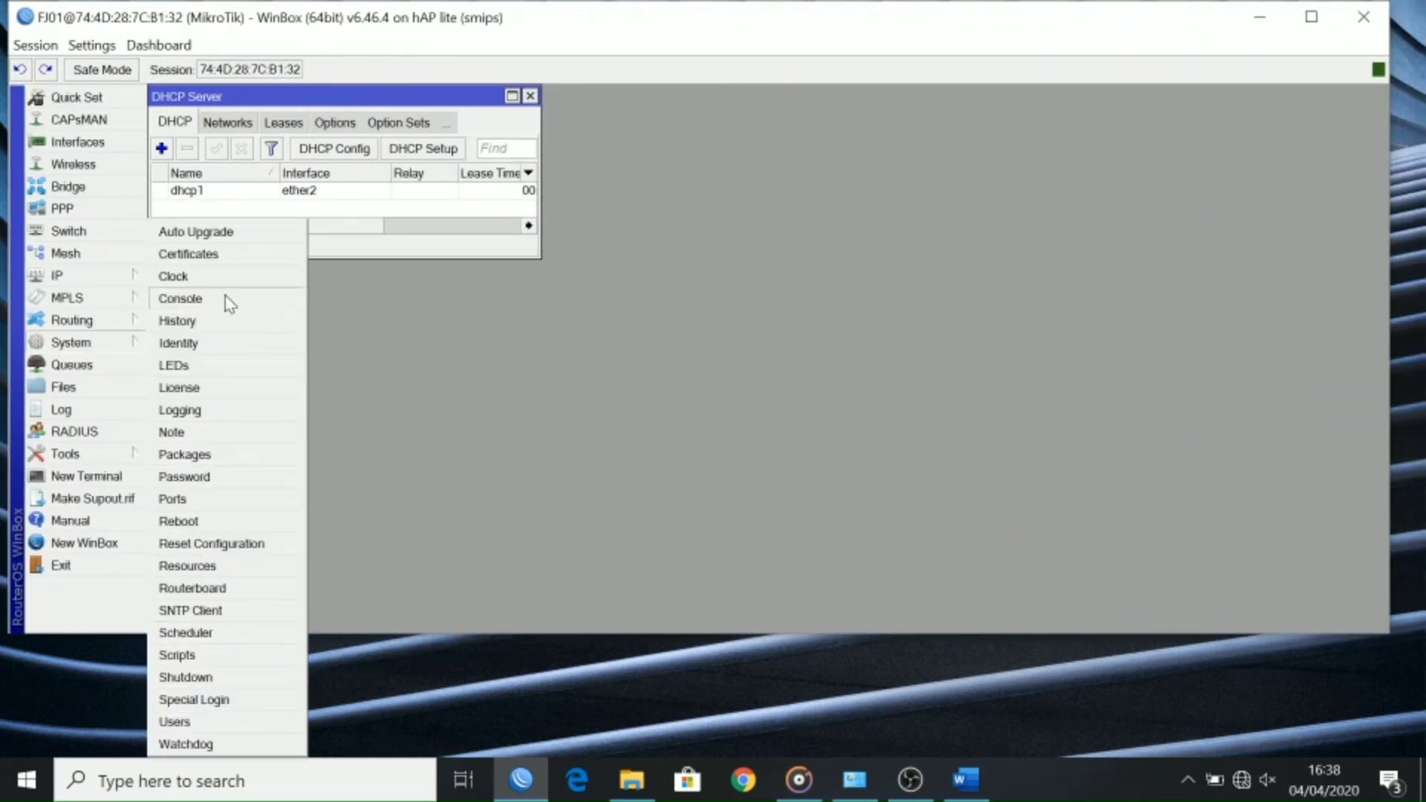
left_click(693, 738)
right_click(1018, 702)
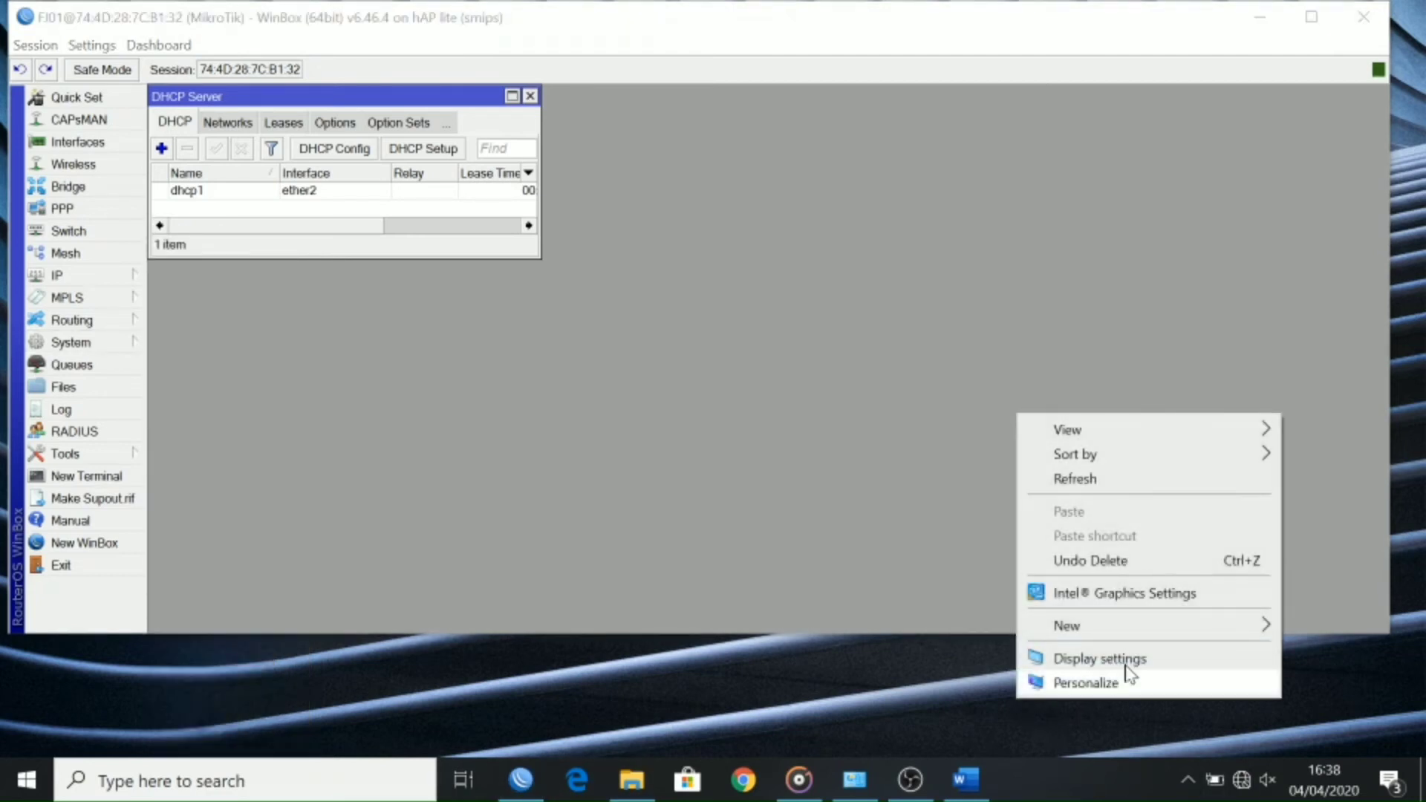
Step: Open a Windows Command Prompt and ping 8.8.8.8 to test the PC's internet access
key("super+r")
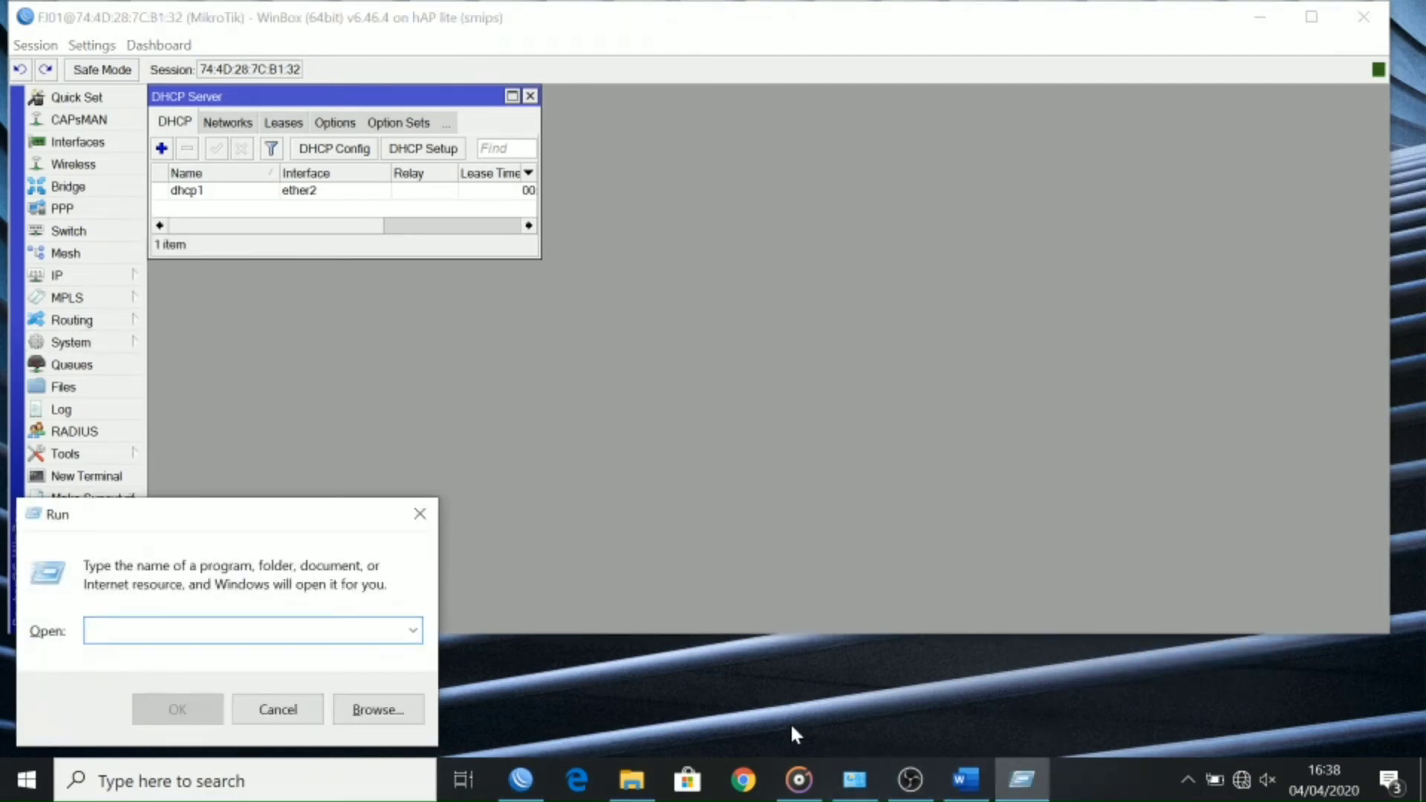
type("cmd")
key("Return")
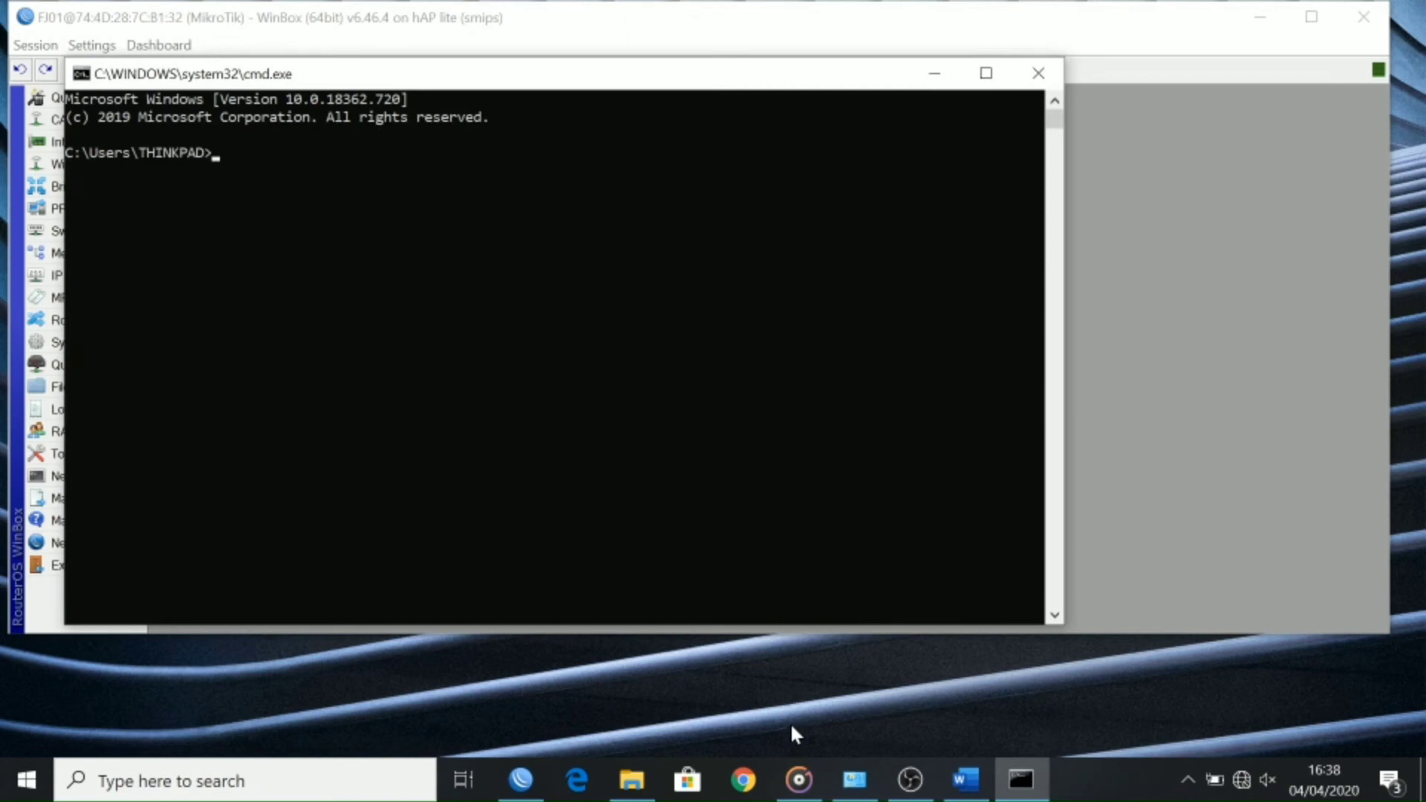
type("ping 8.8.8.8")
key("Return")
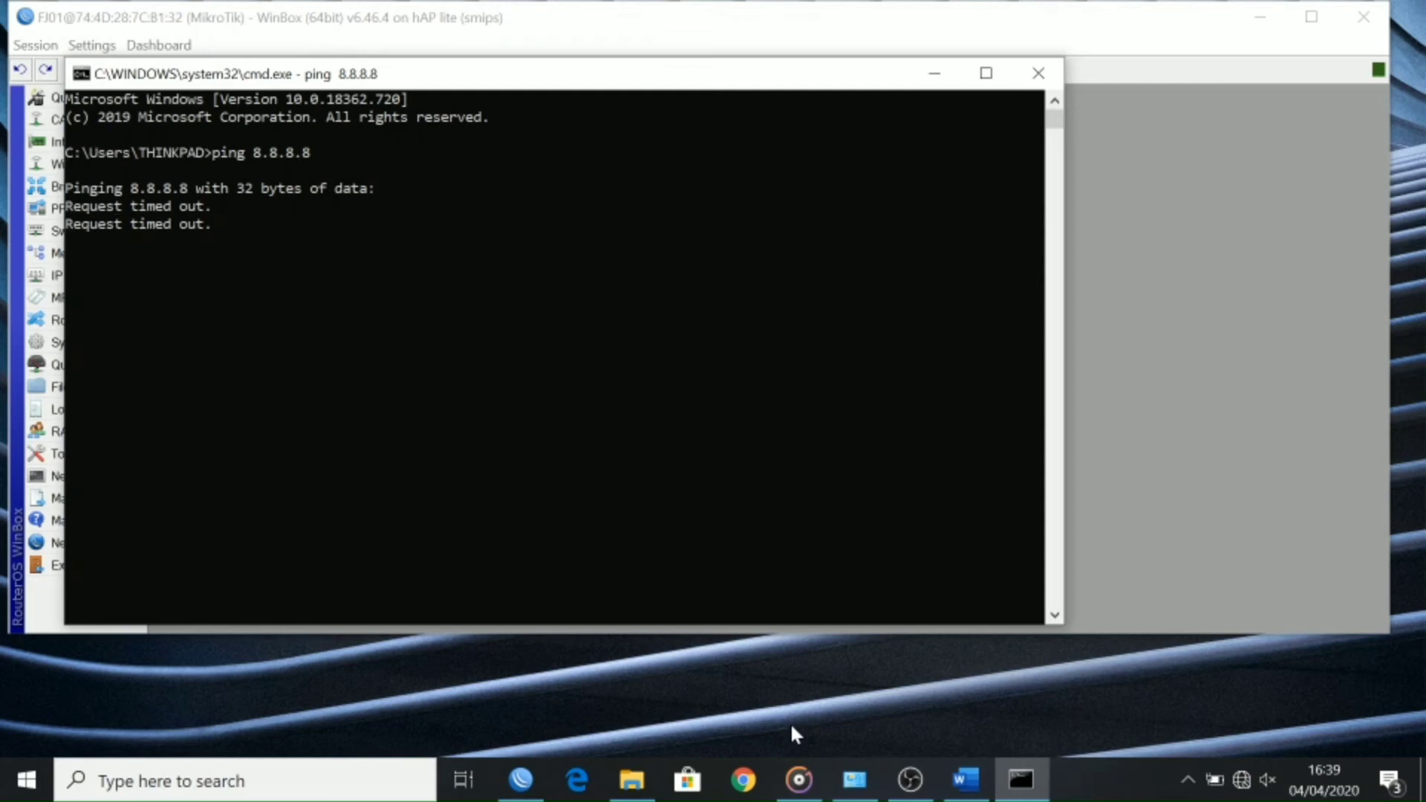
Step: Stop the running ping, test the PC's connection by pinging google.com, and stop that ping as well
key("ctrl+c")
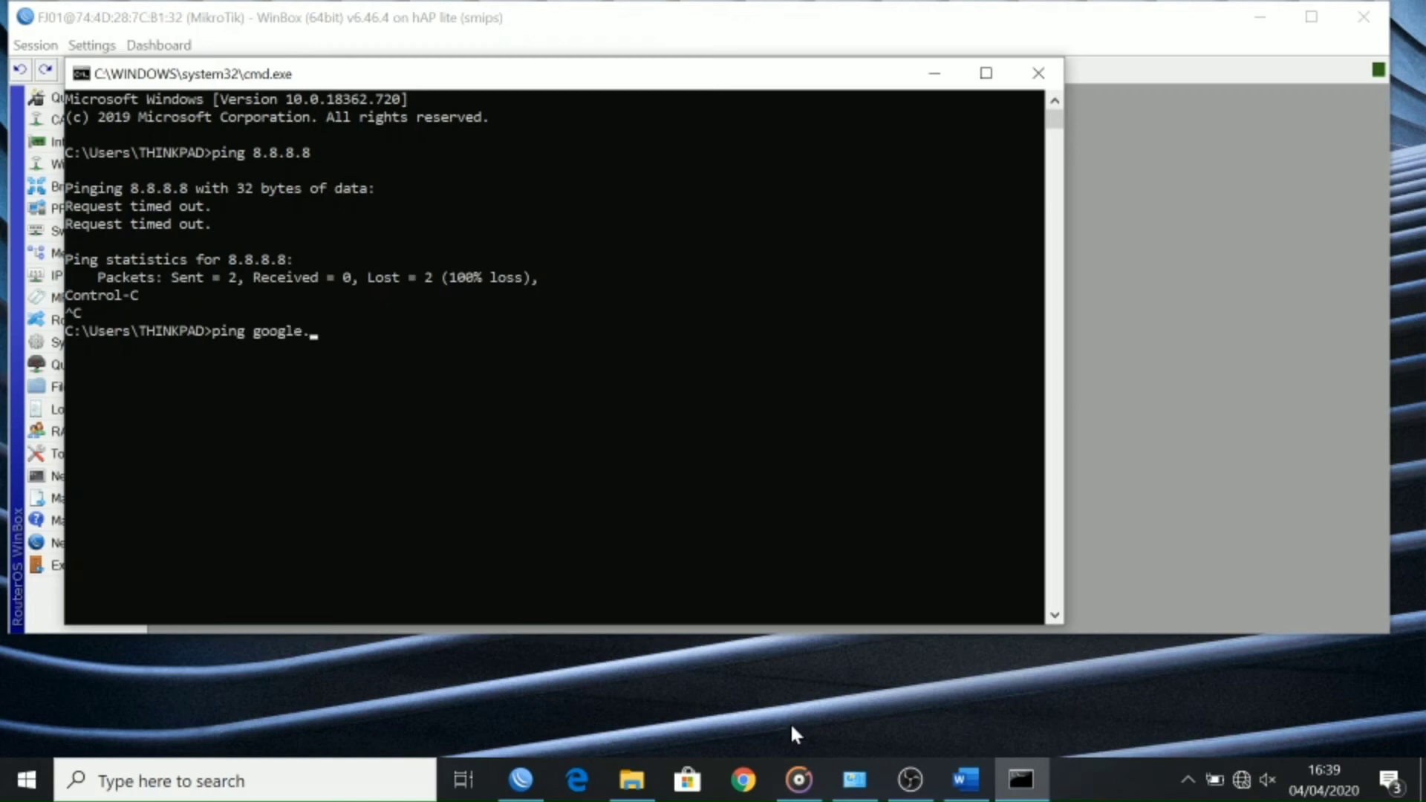
type("ping google.com")
key("Return")
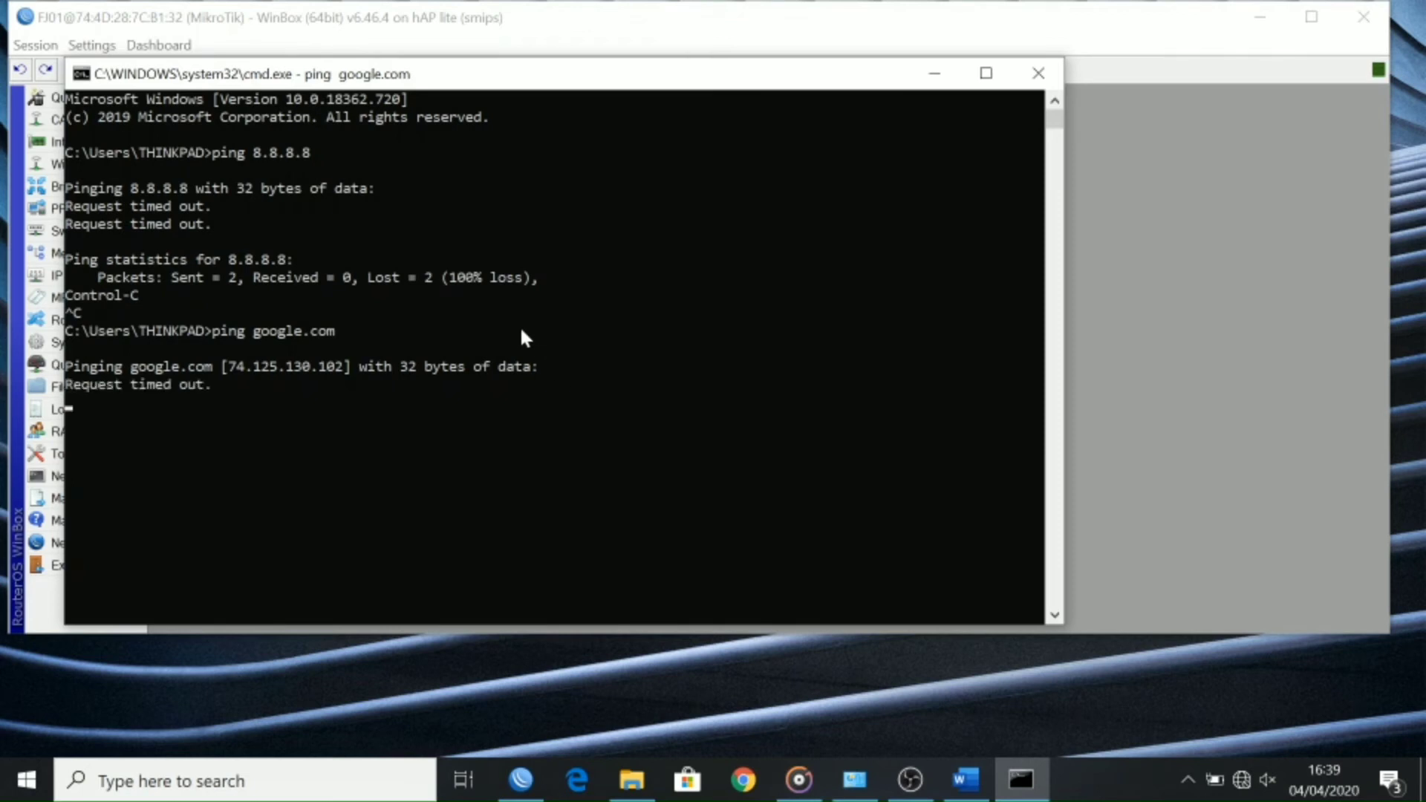
key("ctrl+c")
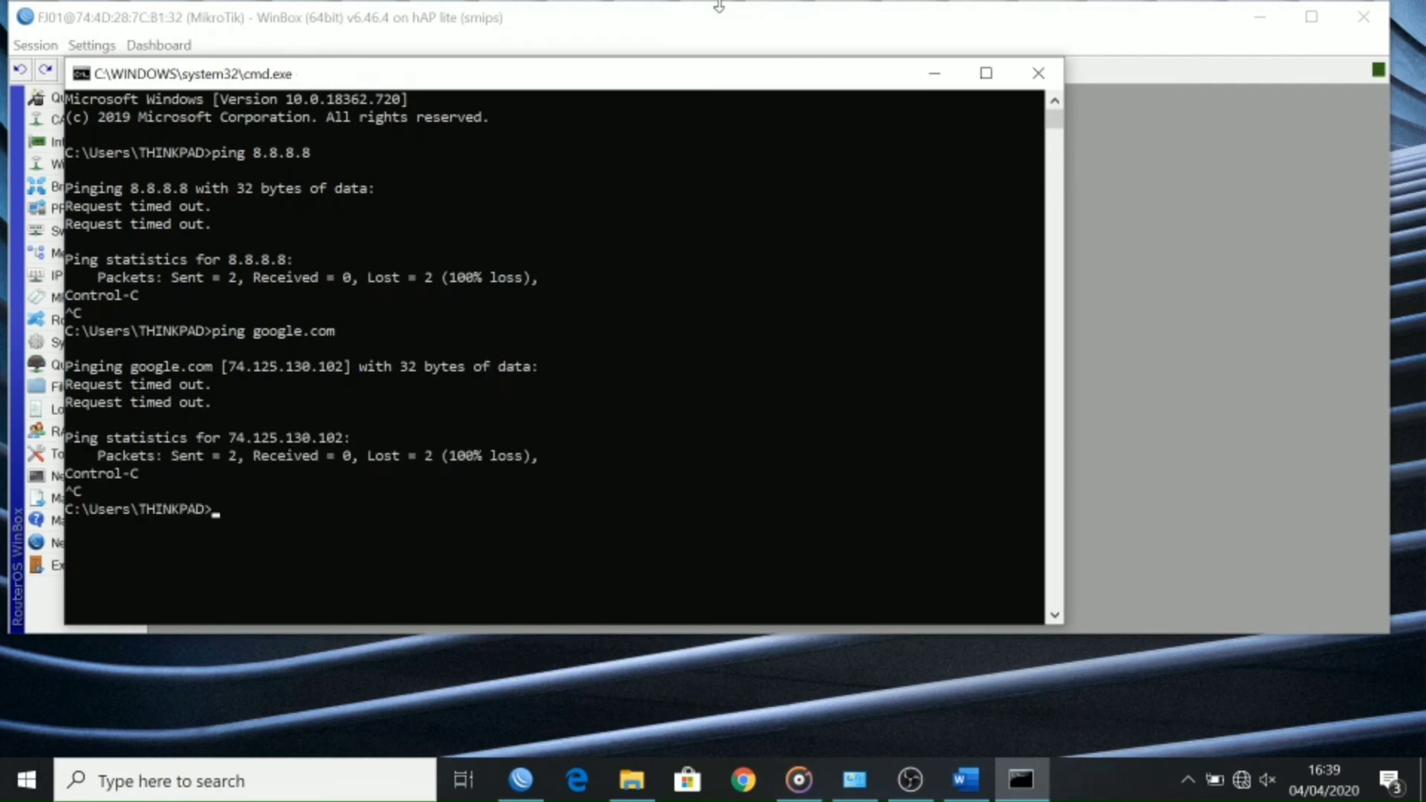
Step: Switch back to WinBox and start a new firewall NAT rule with the masquerade action
left_click(683, 30)
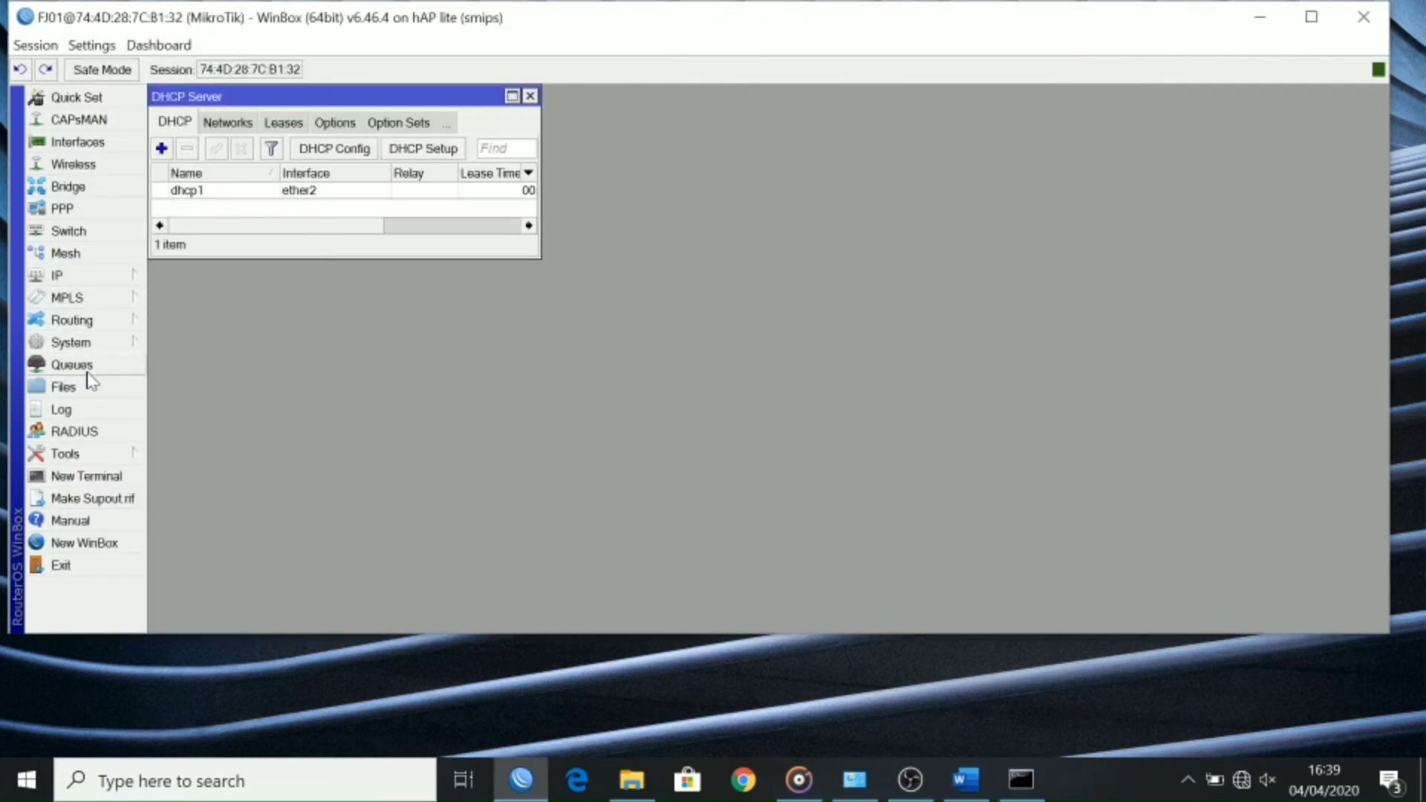
left_click(81, 343)
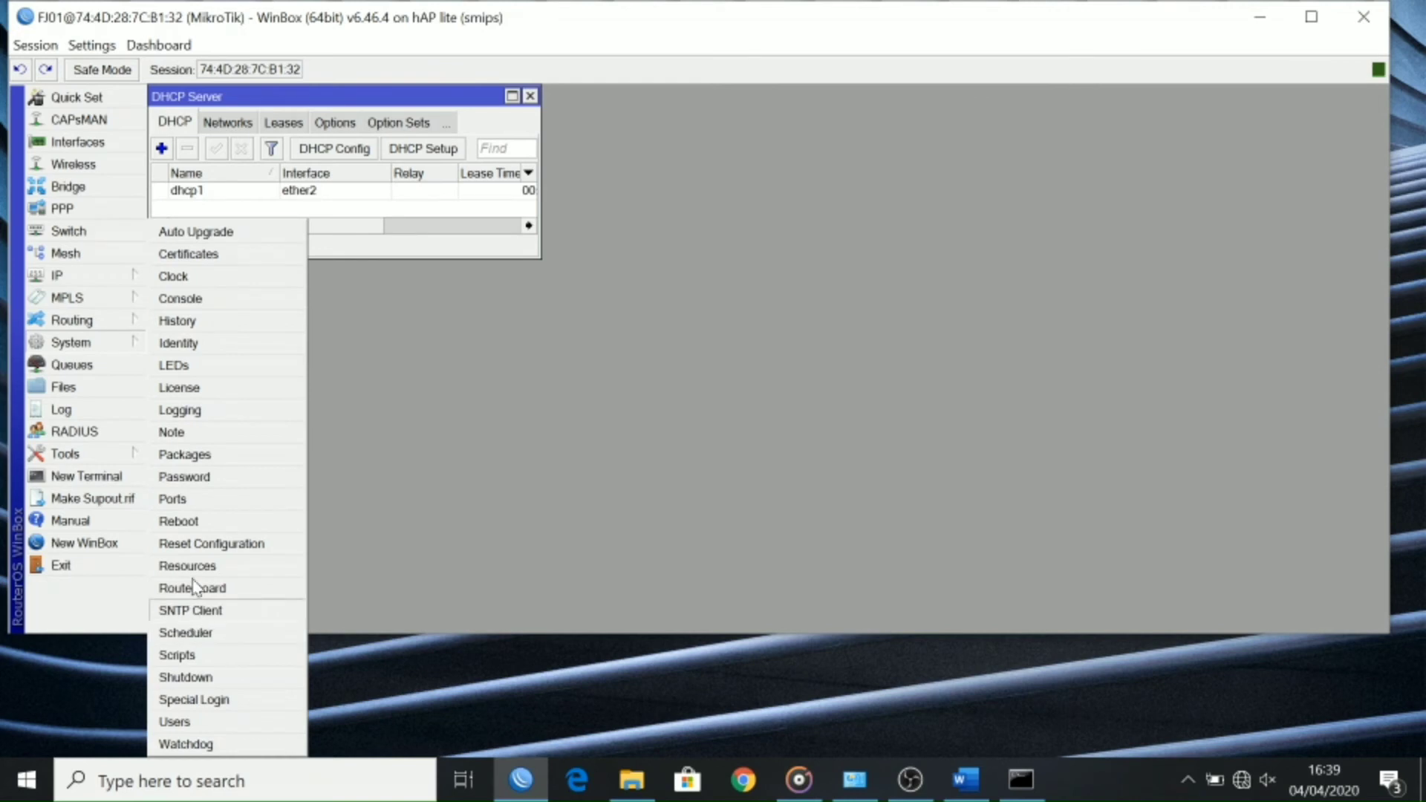
left_click(81, 281)
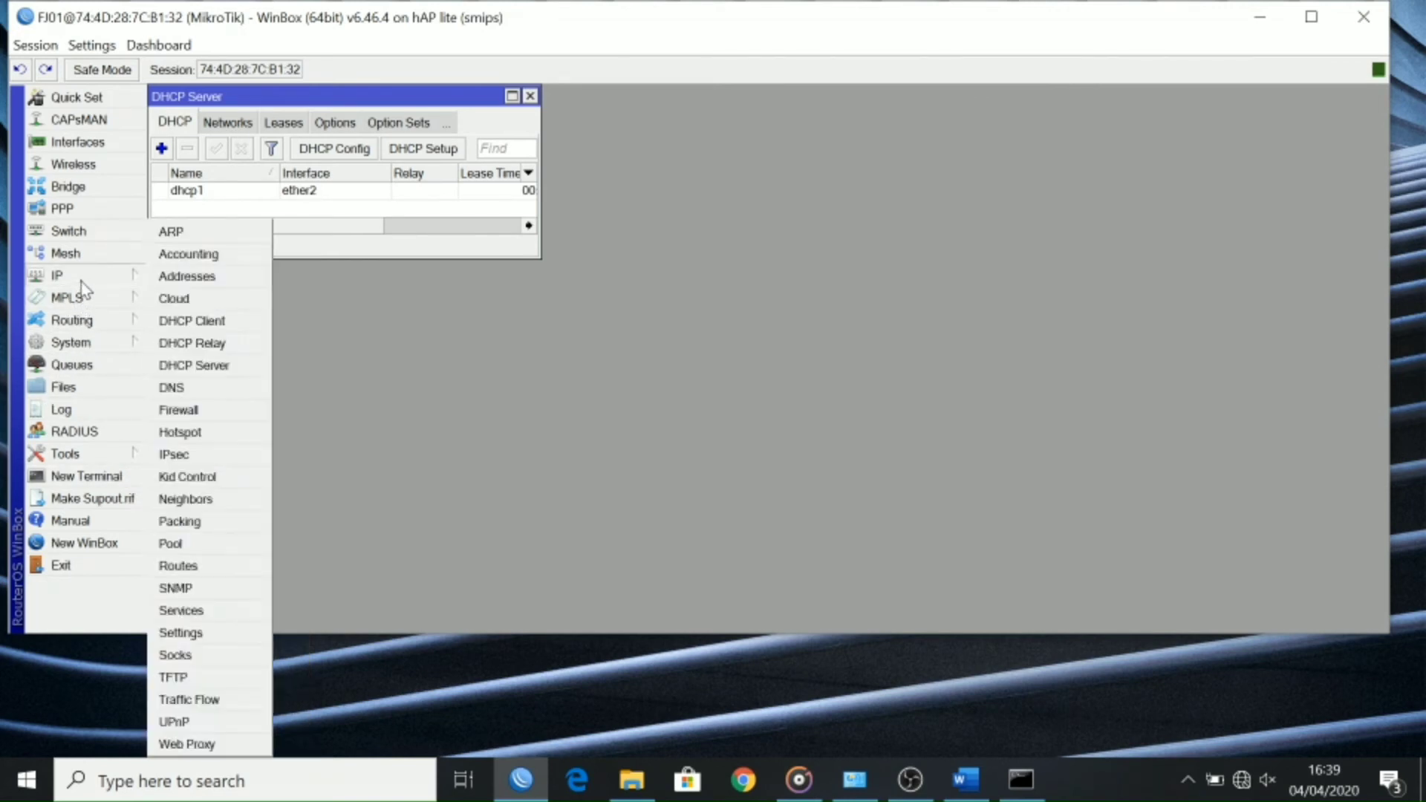
left_click(211, 409)
left_click(361, 191)
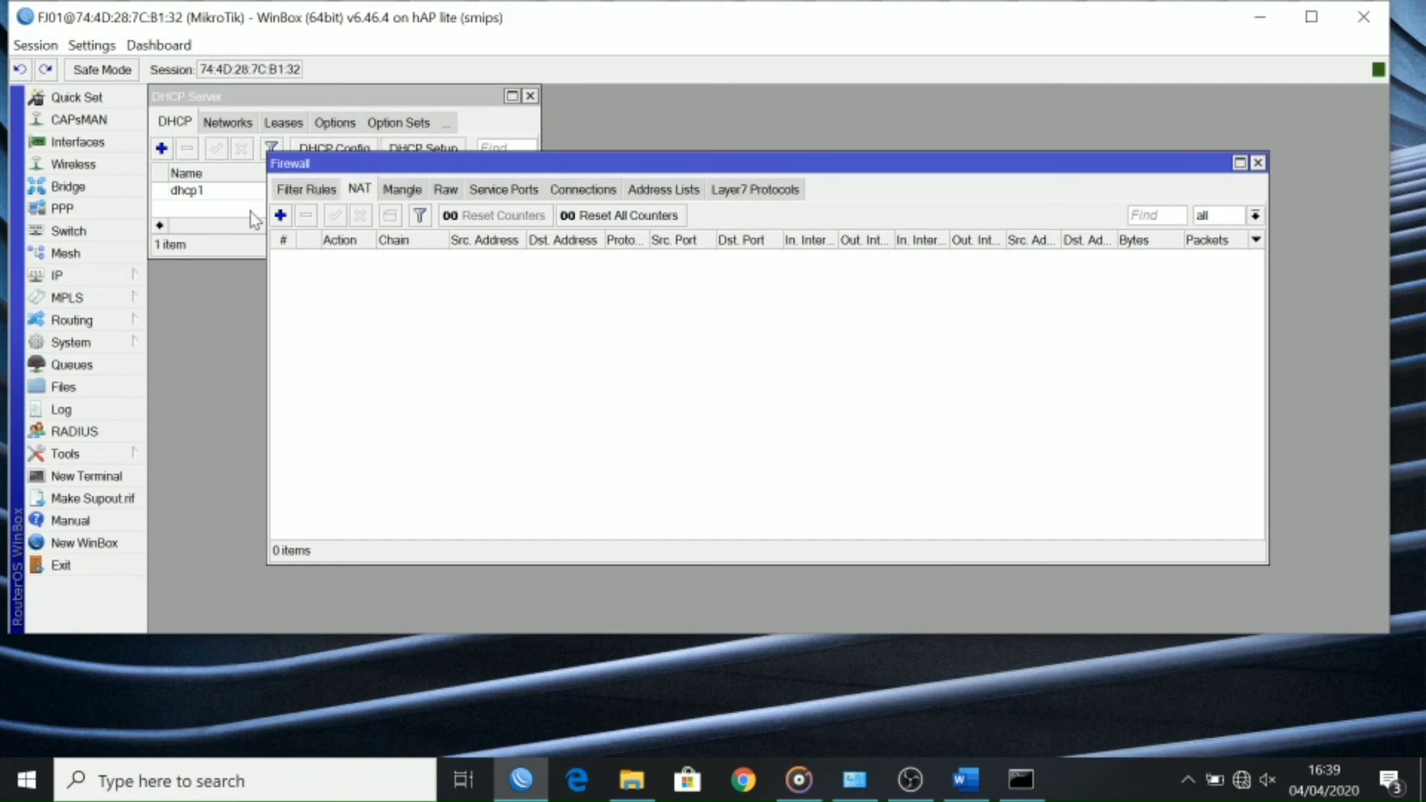
left_click(281, 216)
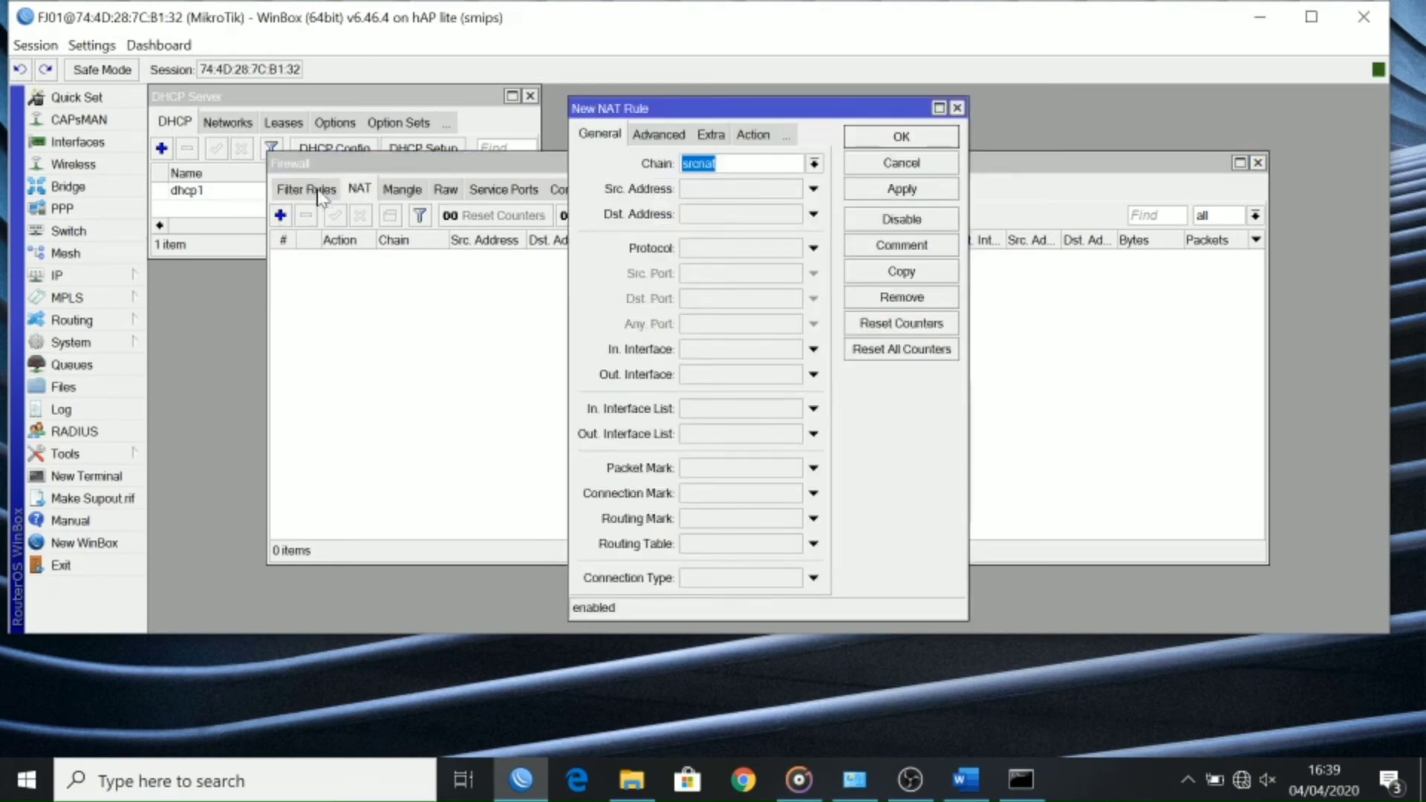
left_click(752, 136)
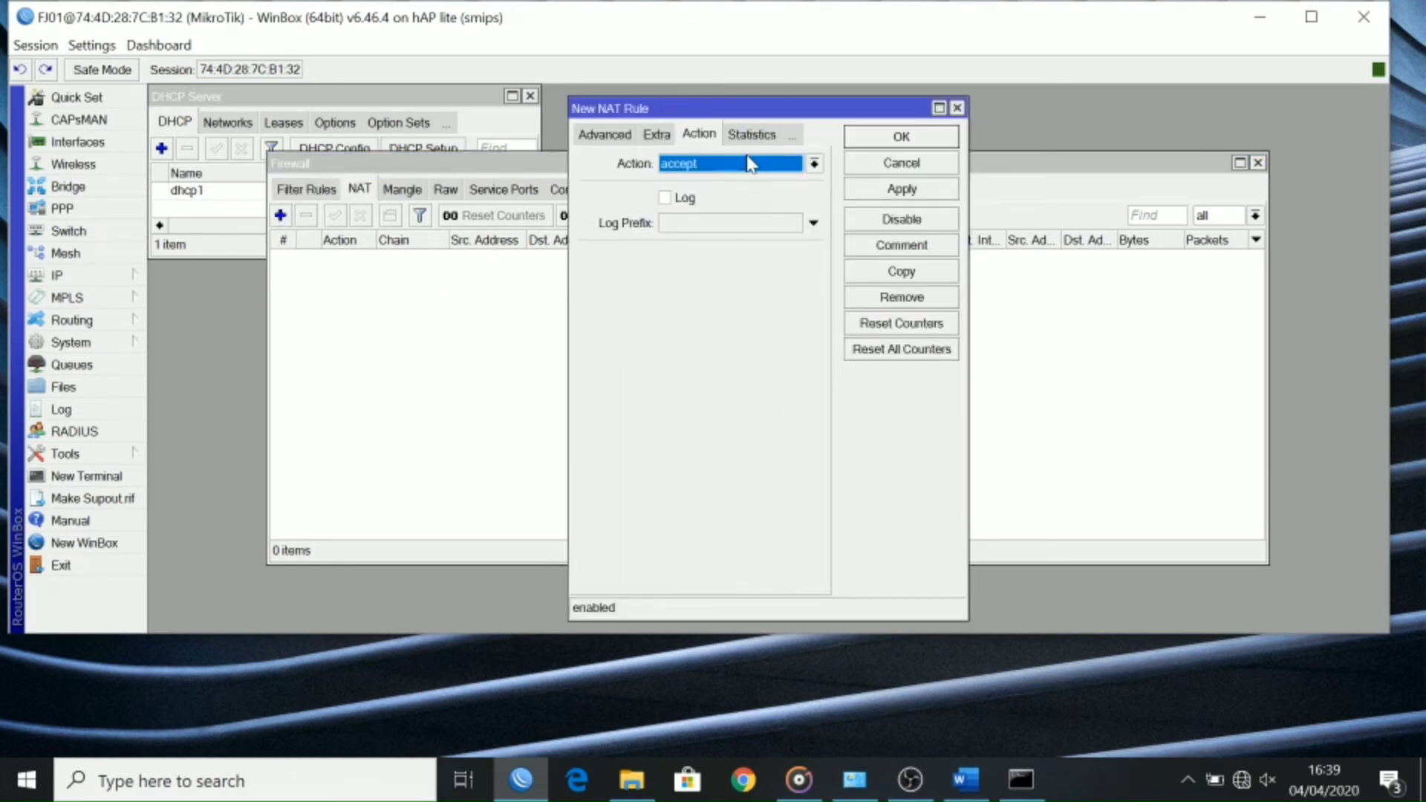
left_click(750, 163)
left_click(743, 269)
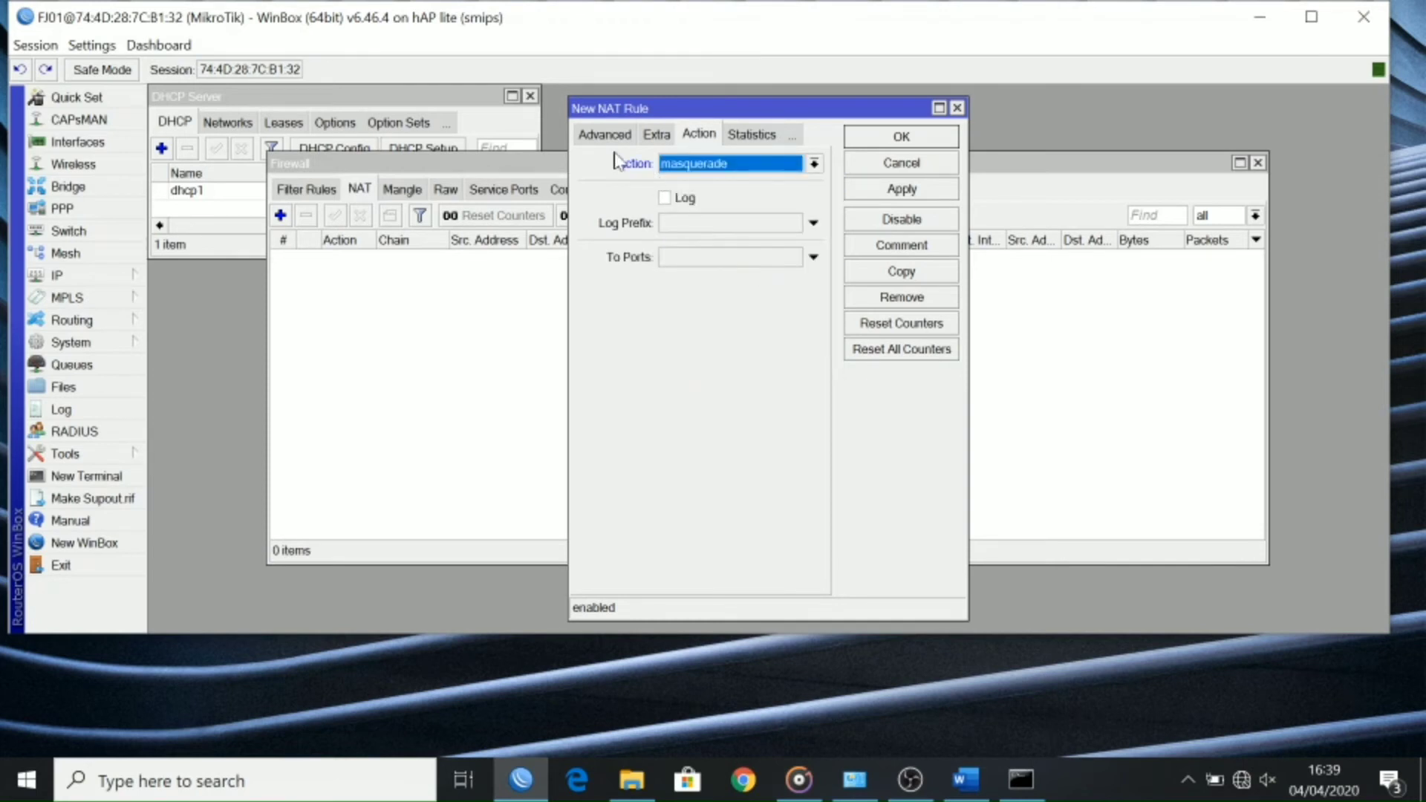
Step: Keep the NAT rule's chain as srcnat, set its outgoing interface to ether1, and save the rule
left_click(605, 134)
left_click(598, 135)
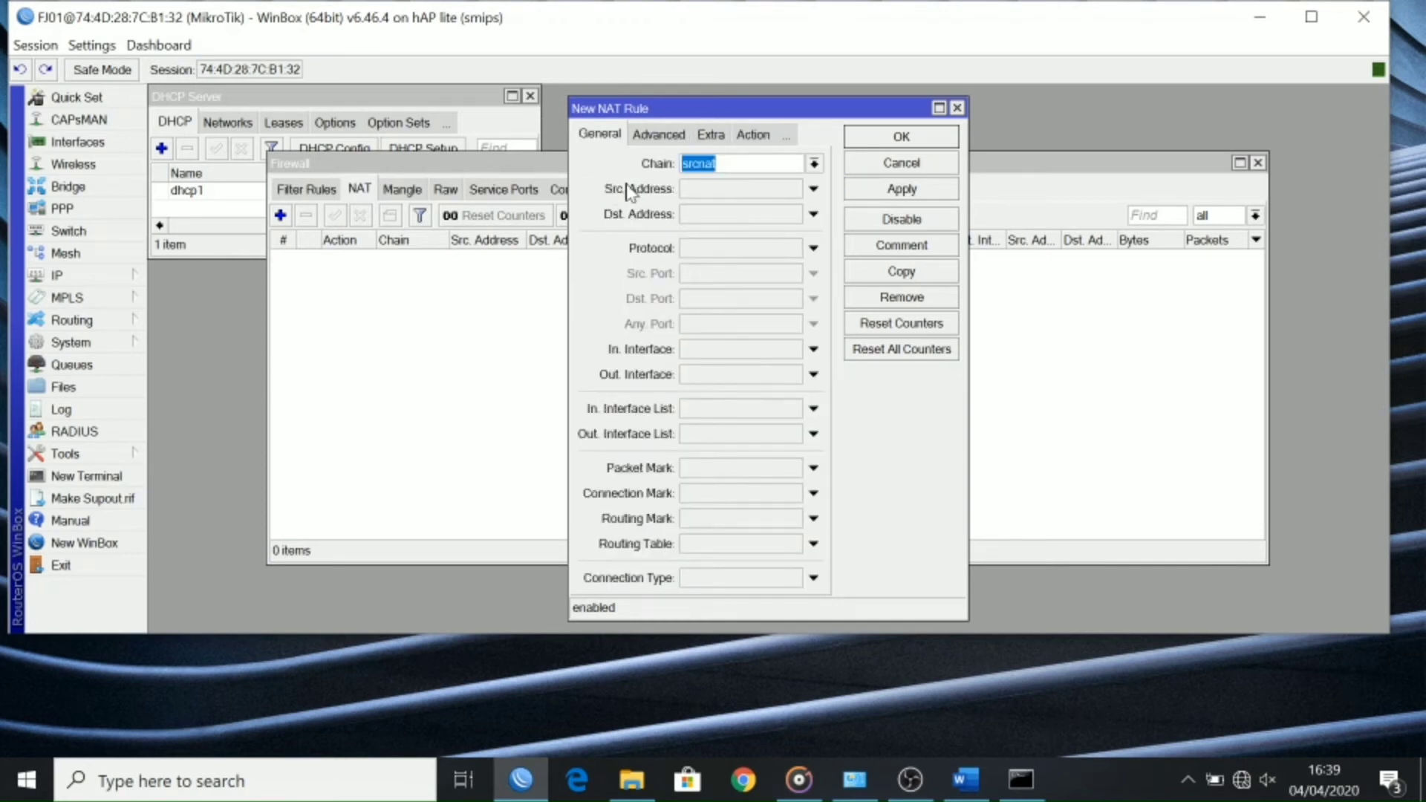
left_click(729, 381)
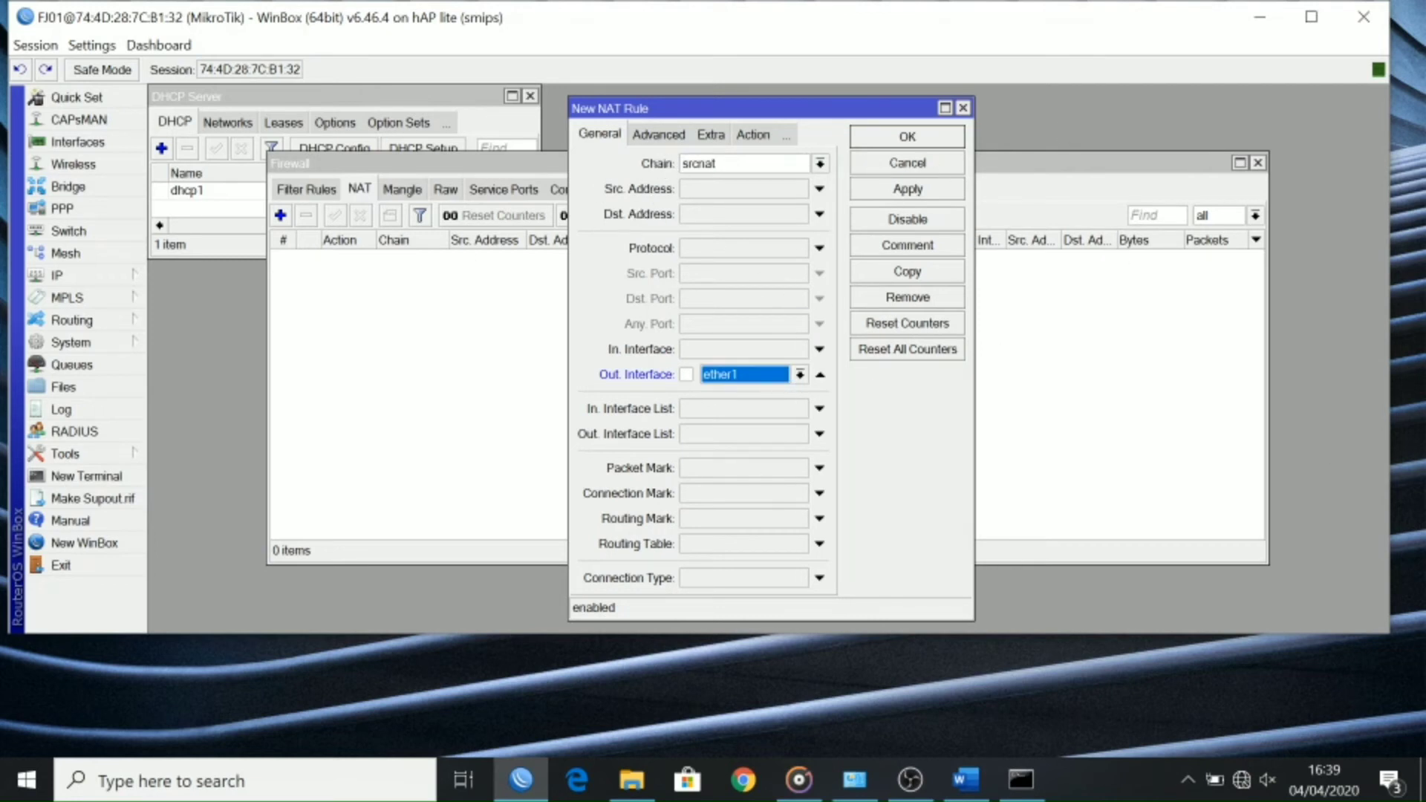
left_click(699, 135)
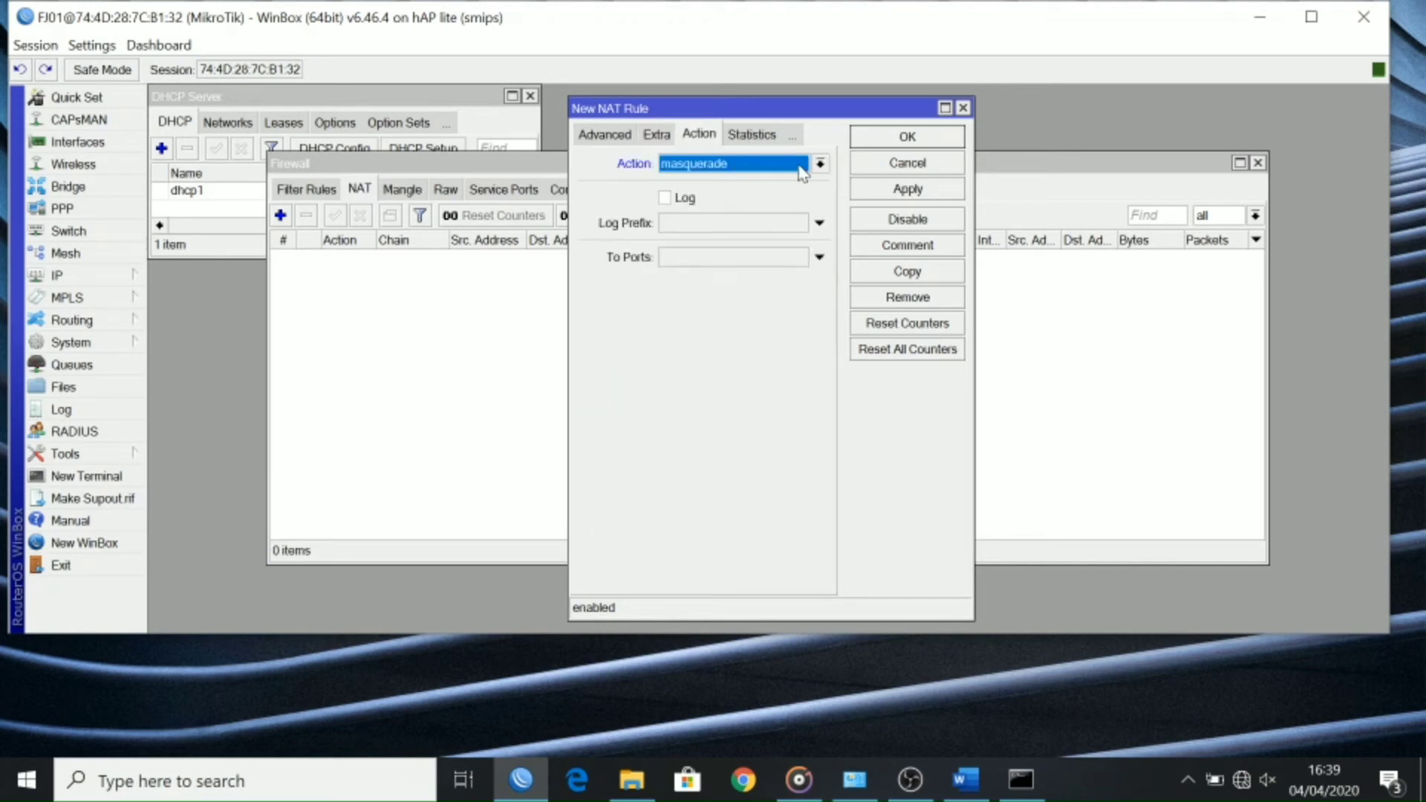
left_click(884, 137)
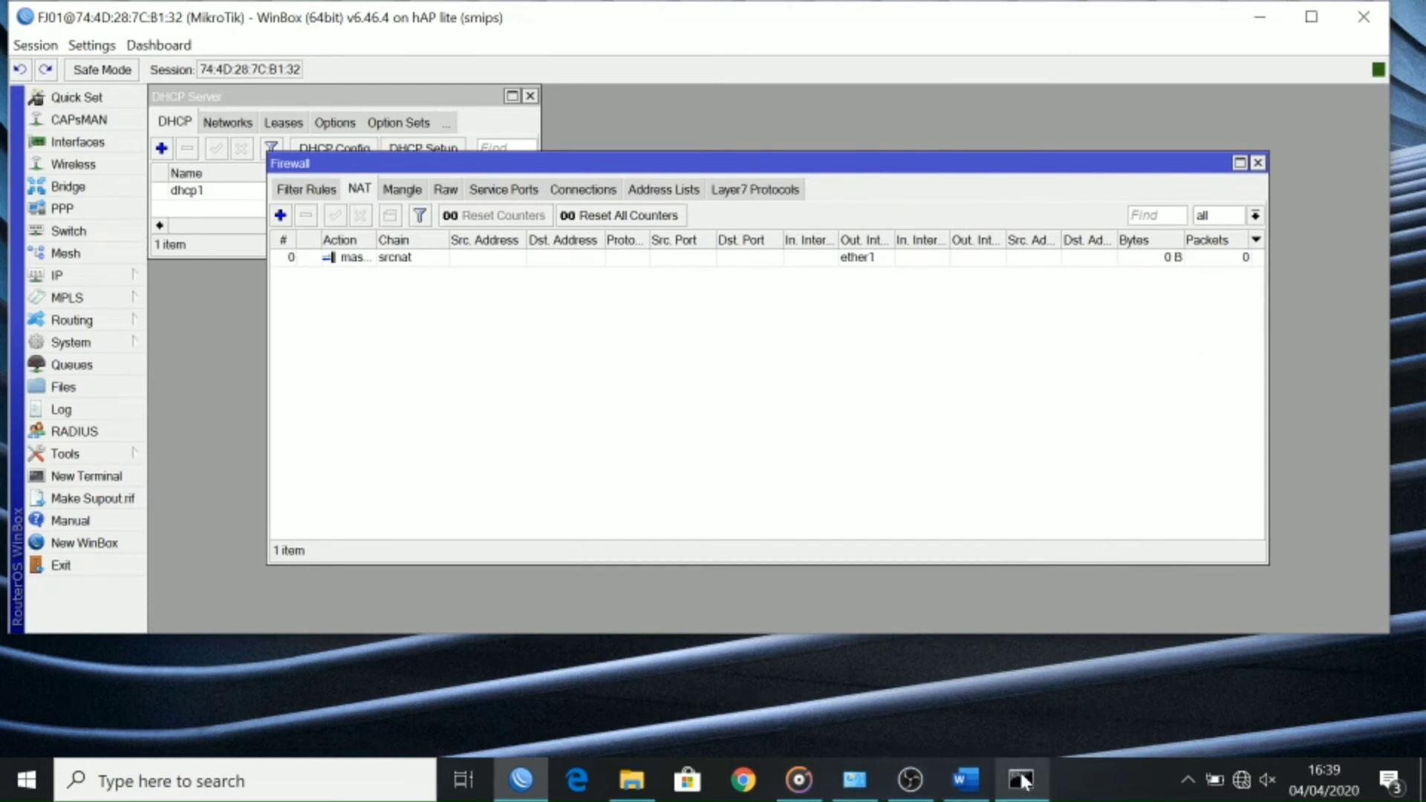
right_click(1016, 720)
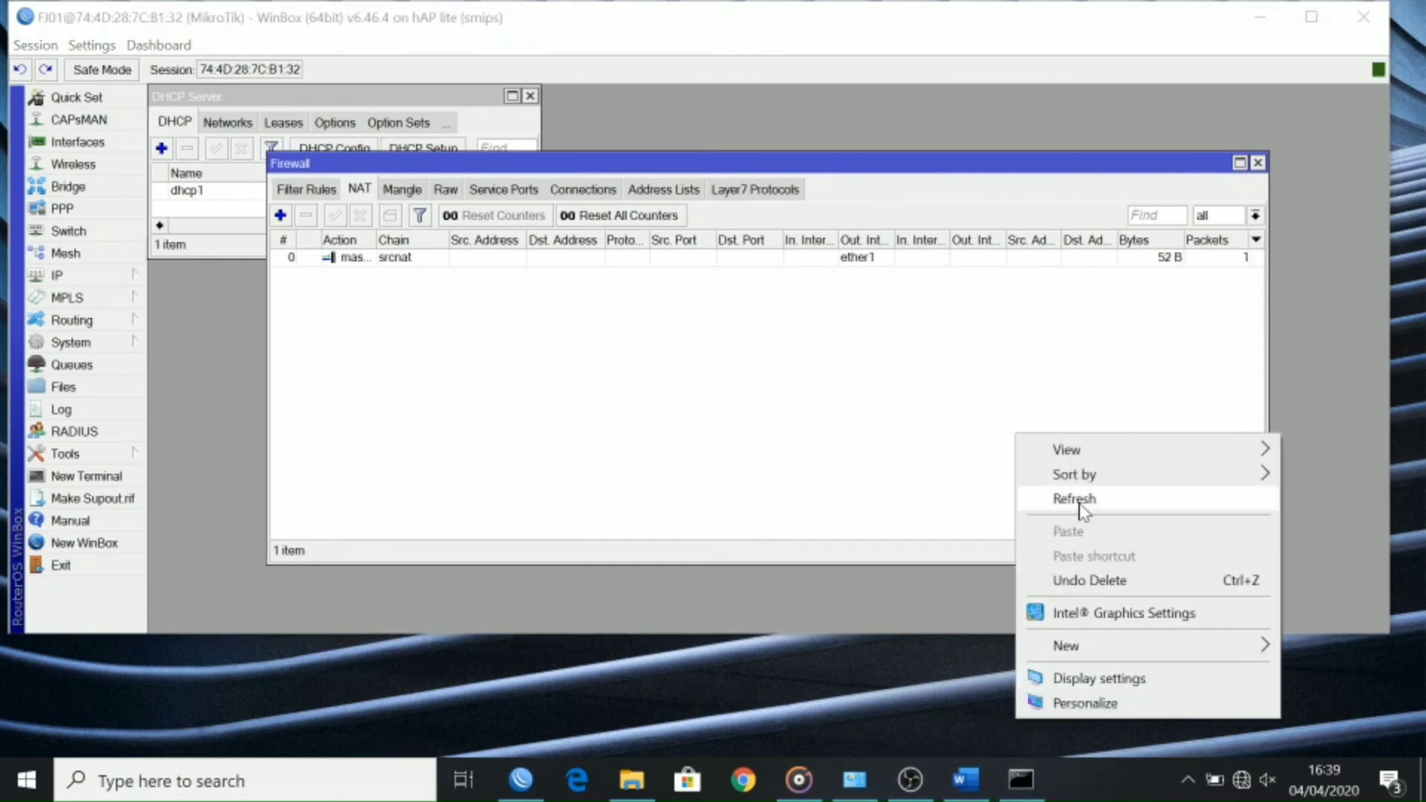
left_click(1082, 491)
right_click(1036, 682)
left_click(1104, 495)
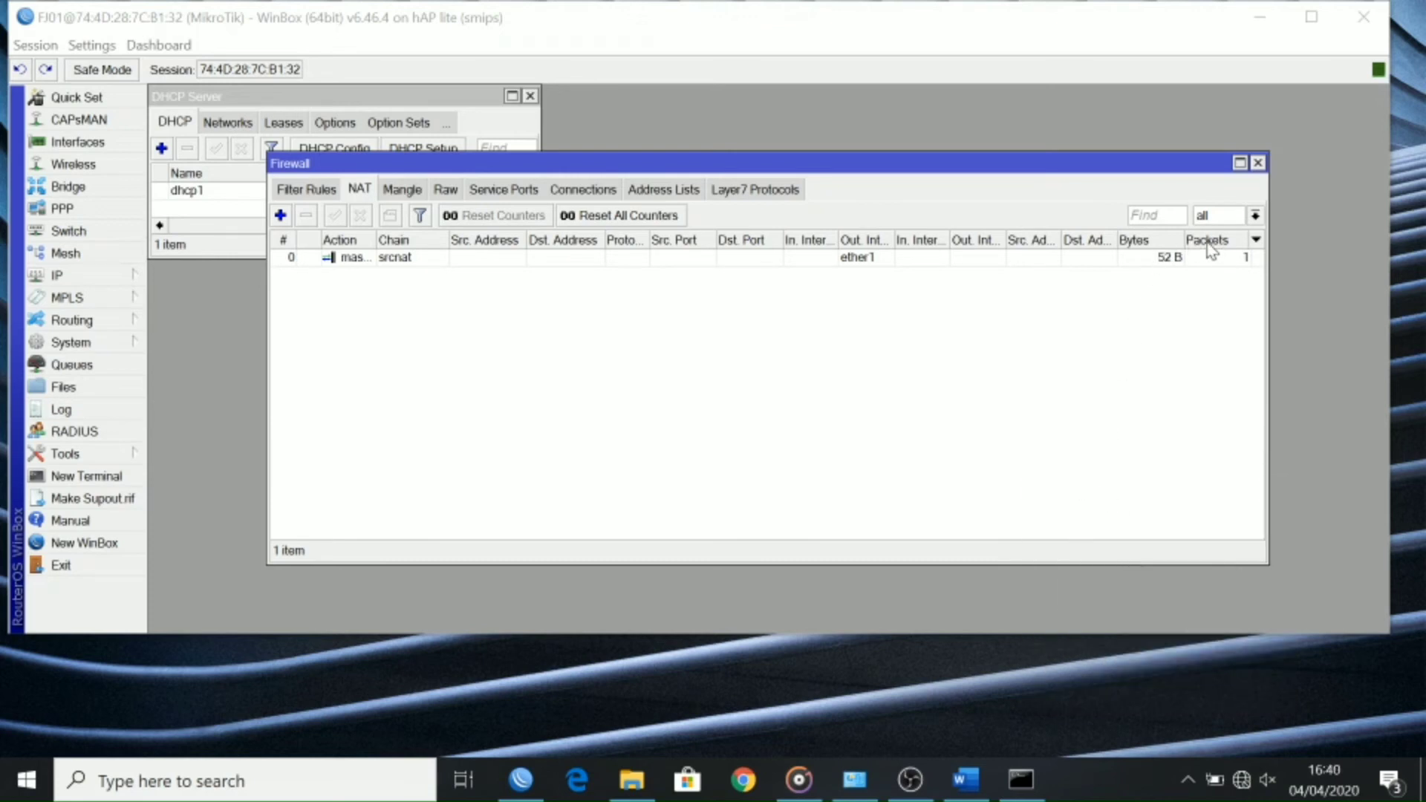
Step: Return to the Command Prompt and ping google.com and 8.8.8.8 again to retest internet access
left_click(1020, 779)
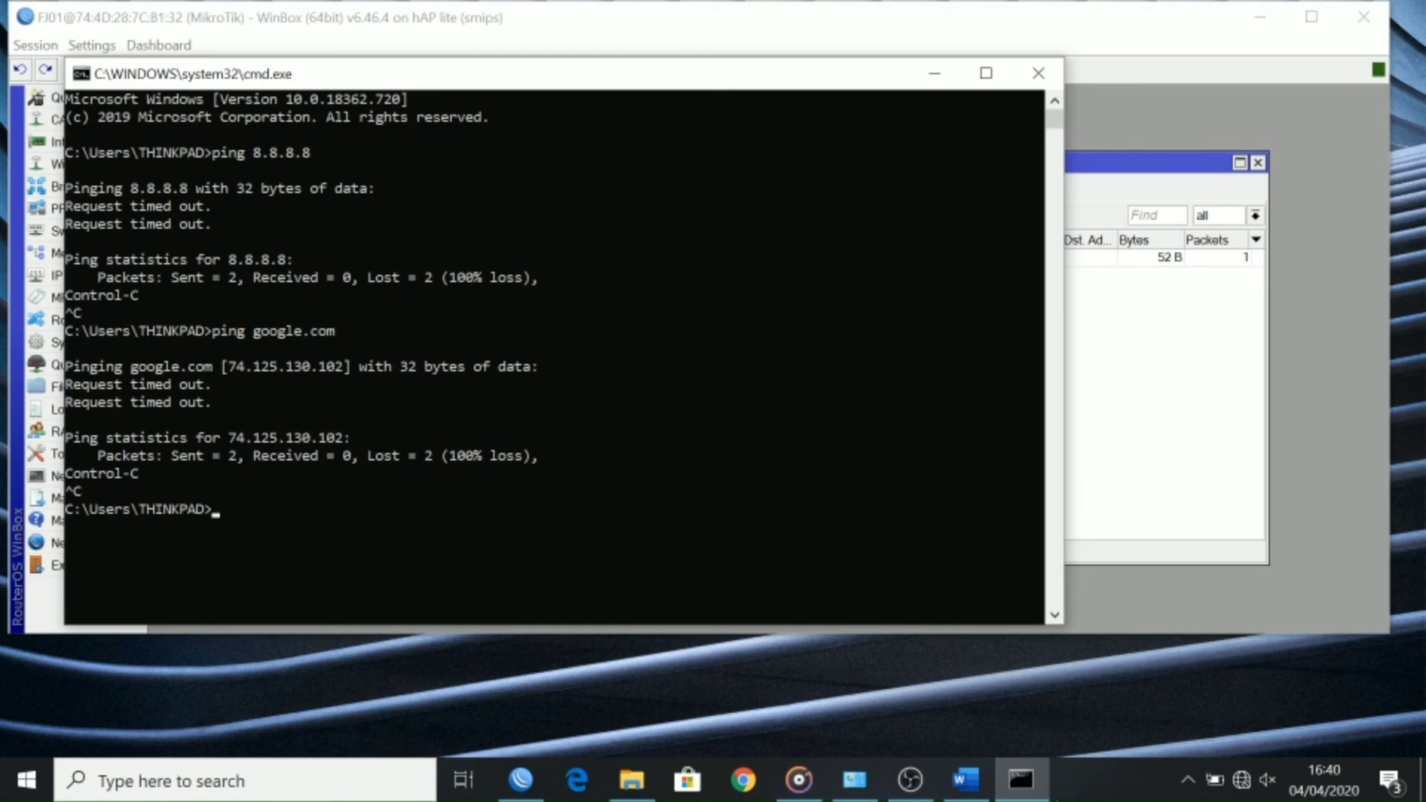
key("Up")
key("Return")
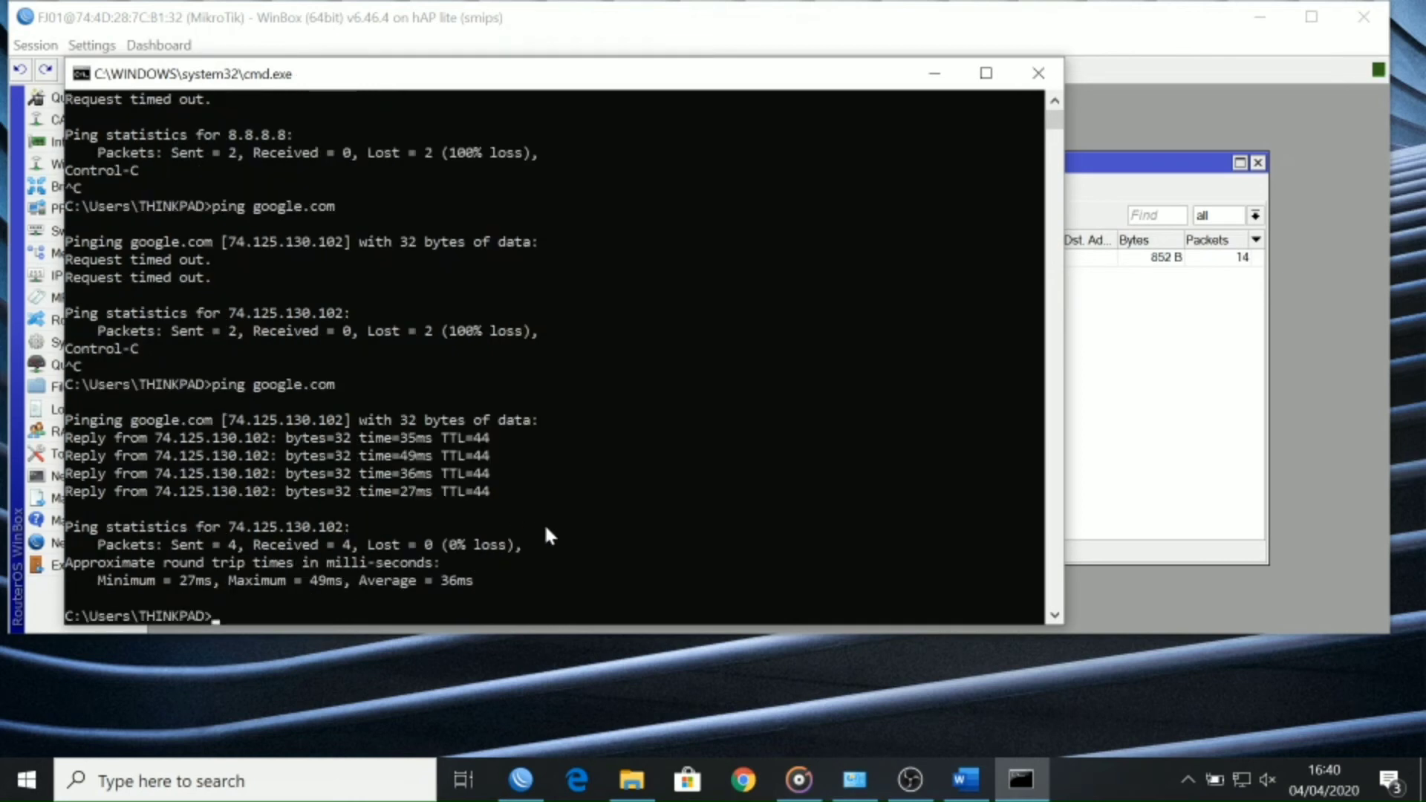
type("ping 8.8.8.8")
key("Return")
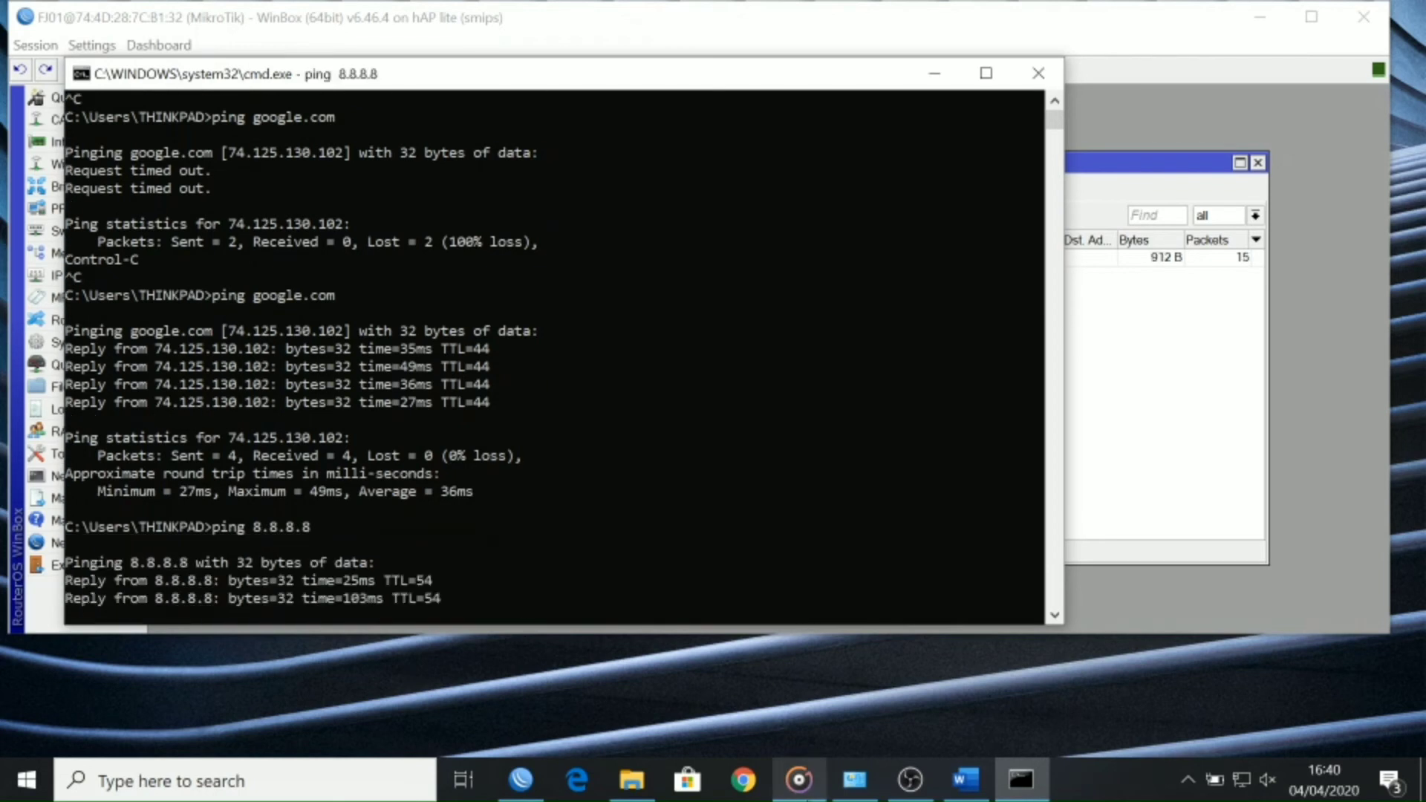
Step: Open a Chrome incognito window, search for "speed test", and open the Cyberindo Aditama Speedtest site
left_click(760, 779)
right_click(764, 781)
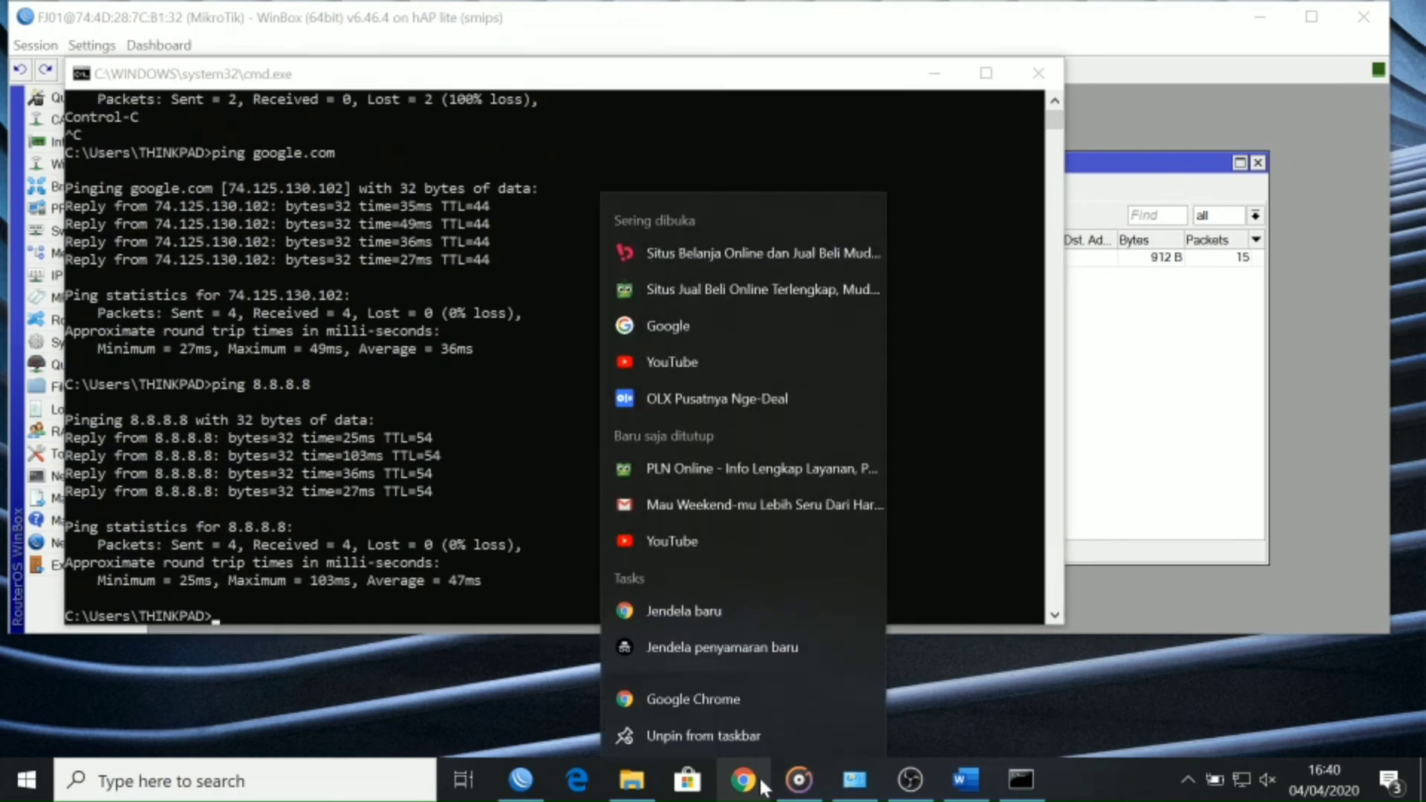
left_click(666, 640)
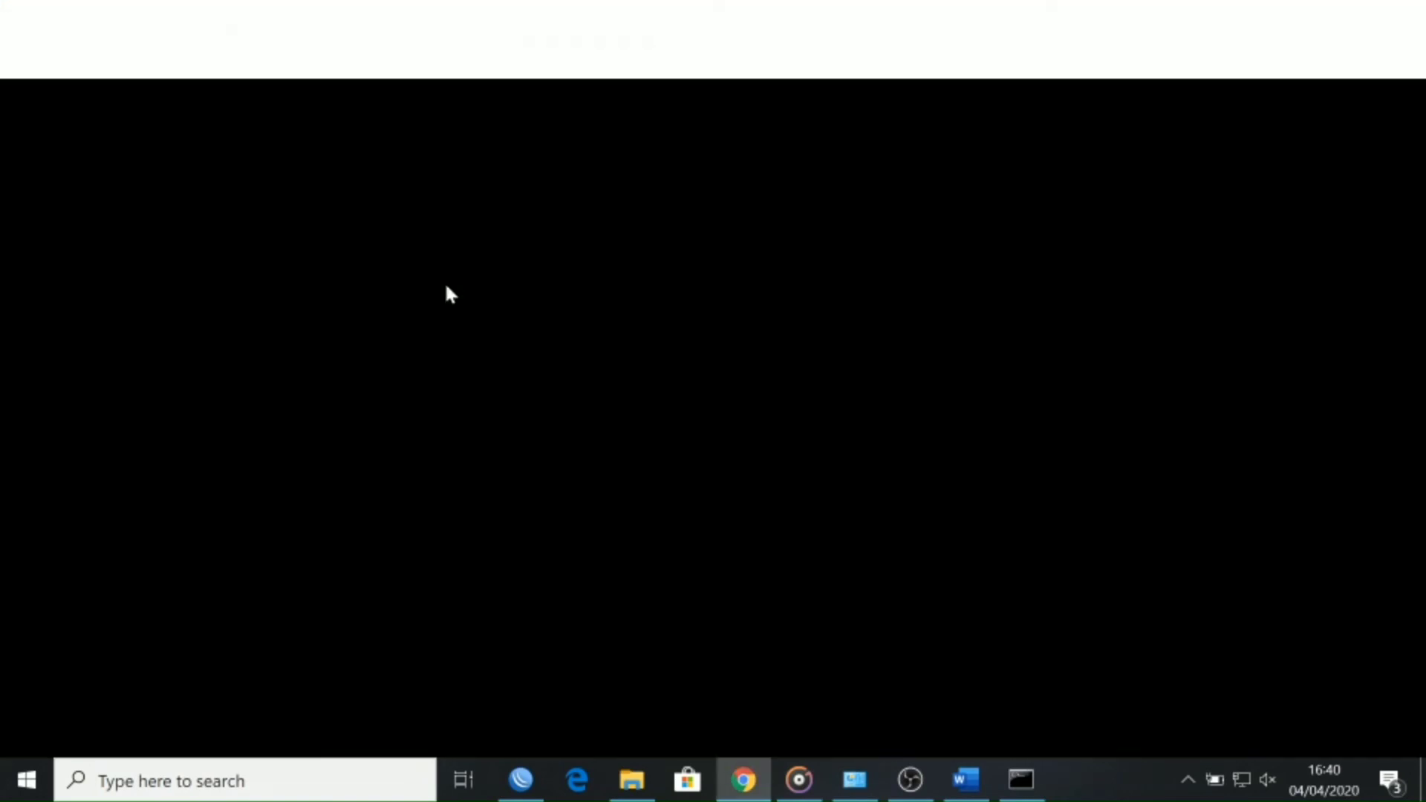
type("speed")
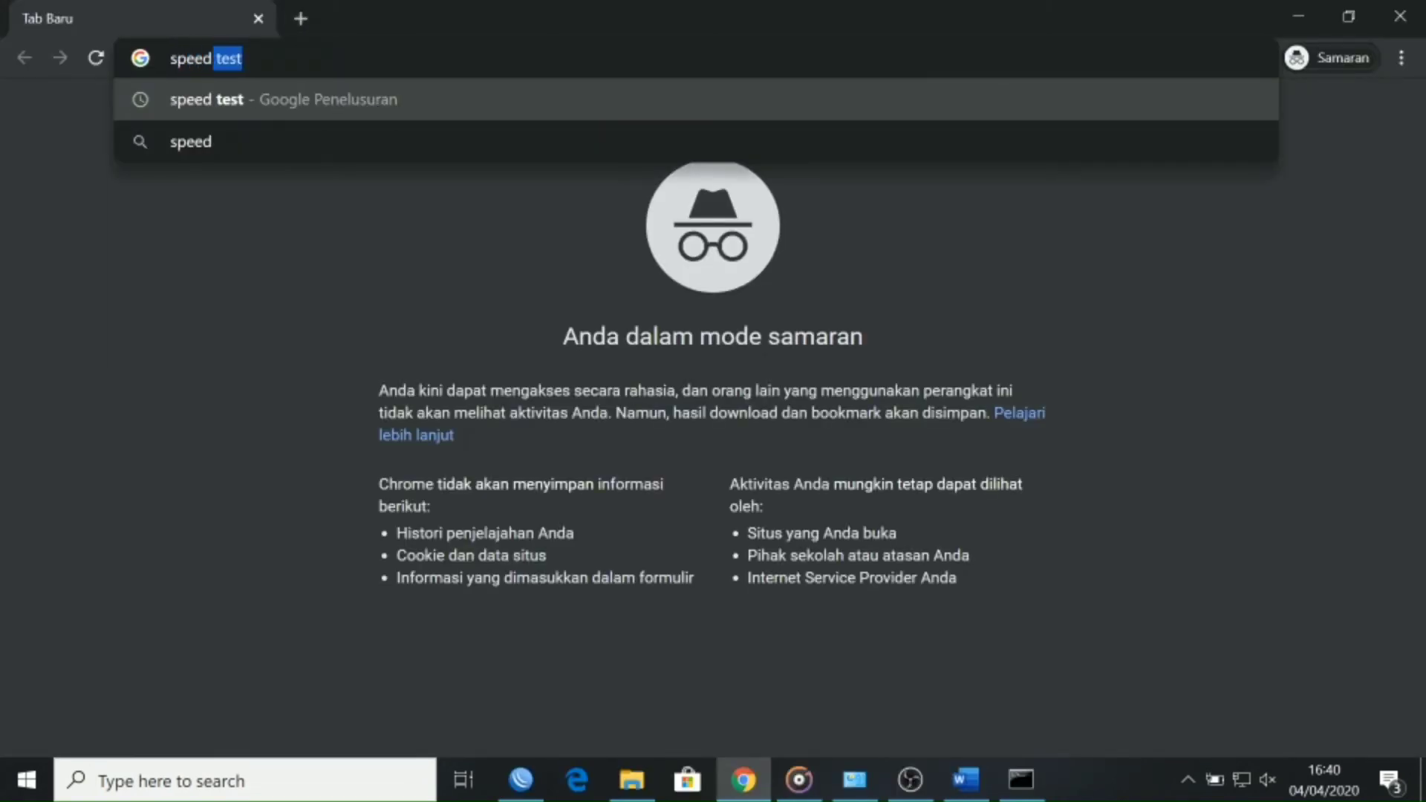
key("Return")
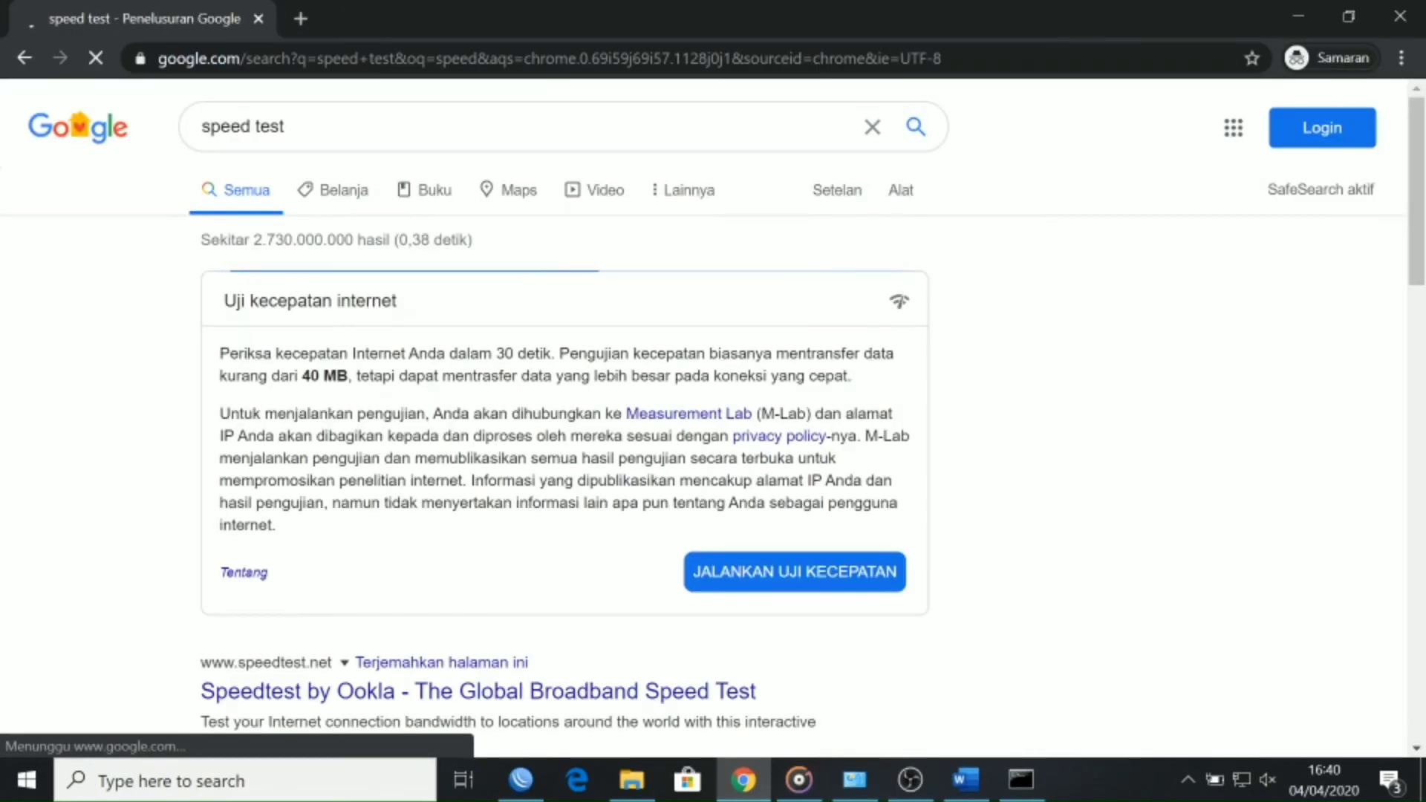
scroll(416, 483, "down", 4)
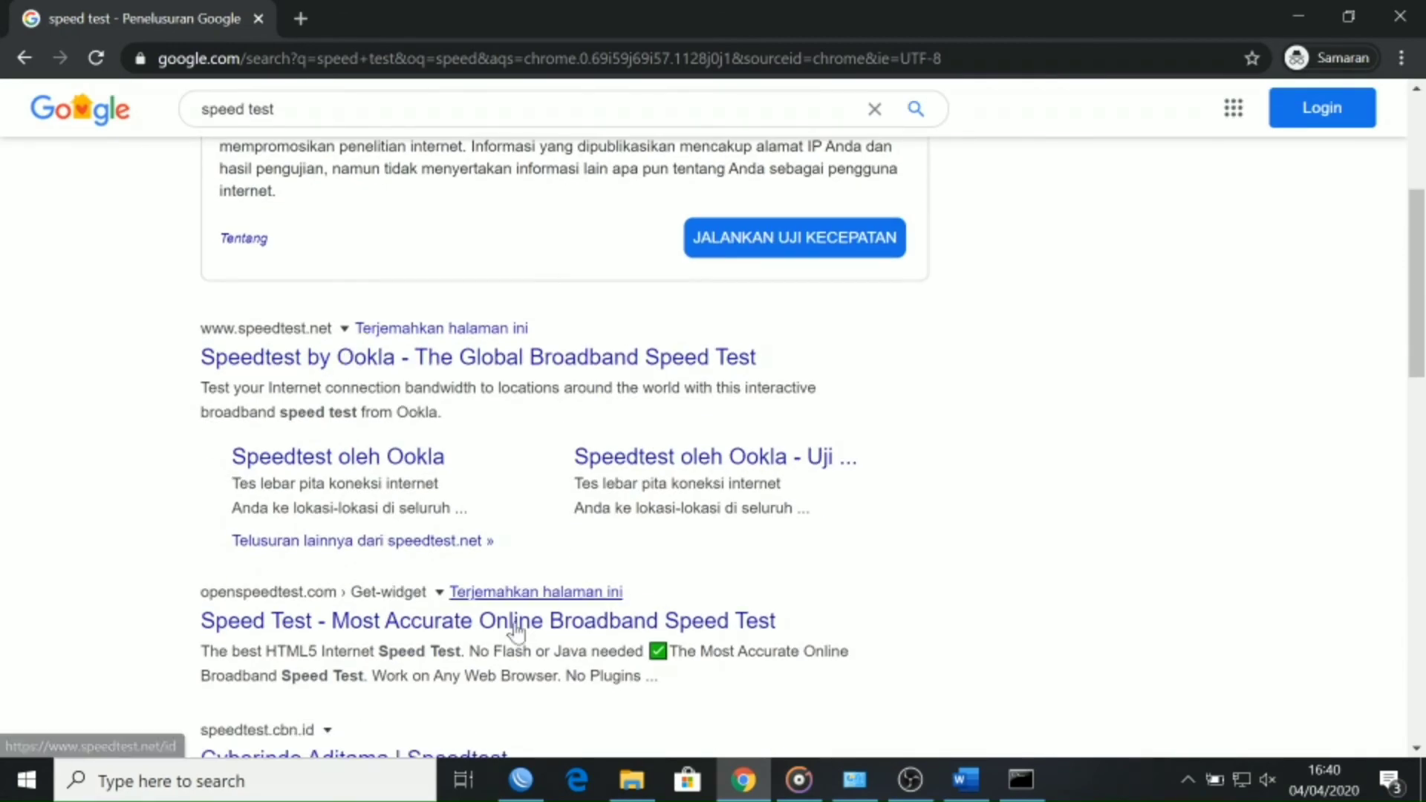
scroll(401, 609, "down", 4)
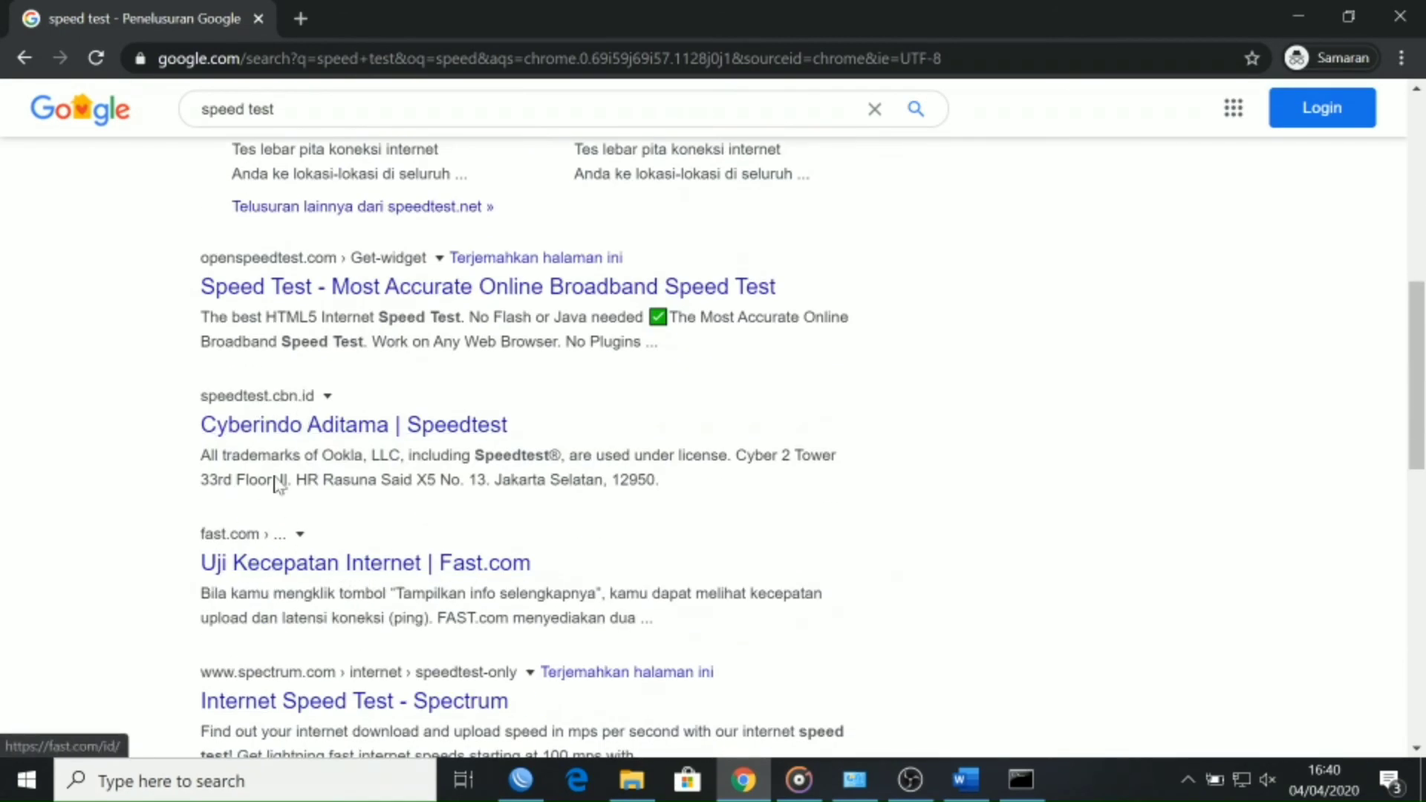
left_click(312, 425)
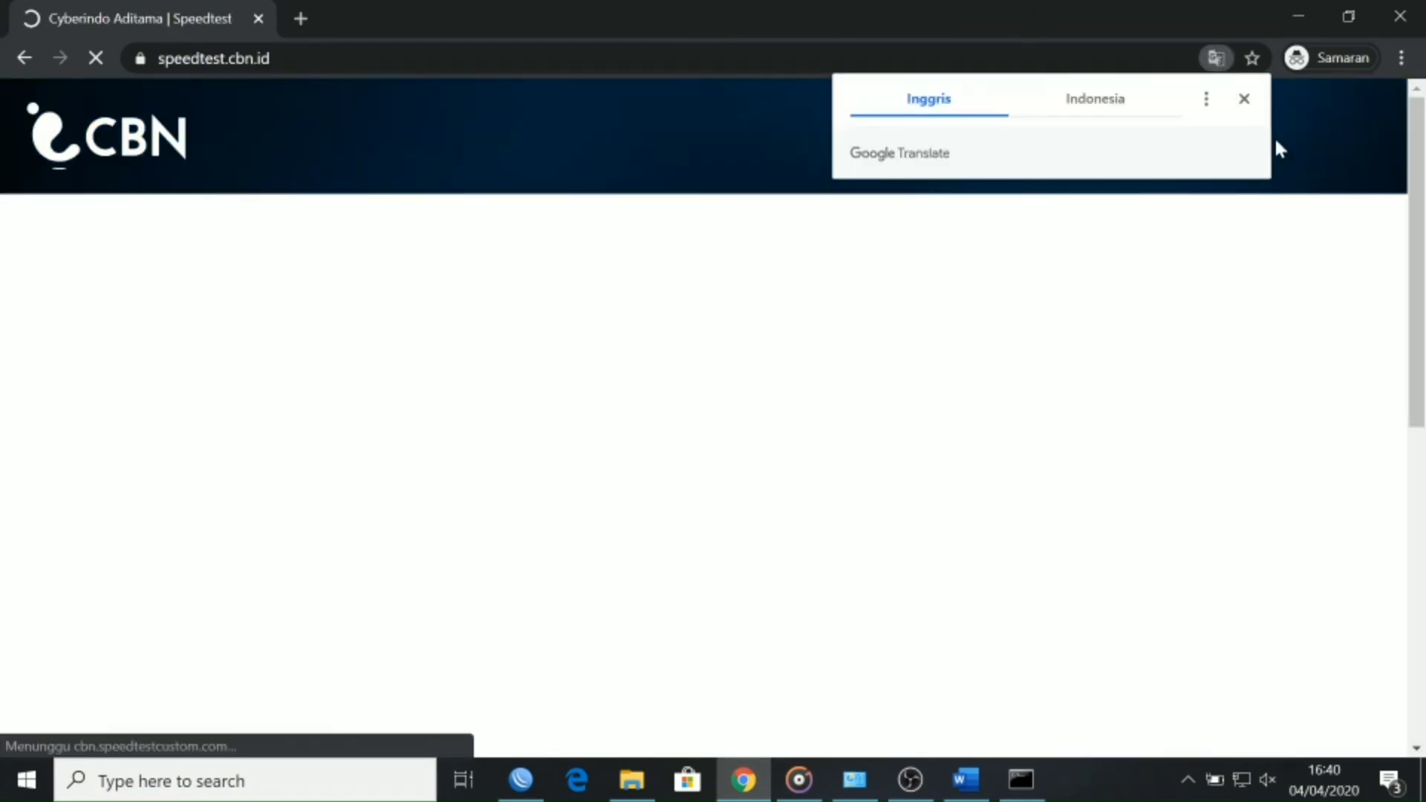
Step: Dismiss the translation prompt, run the CBN speed test, and watch its ping, download and upload measurements
left_click(1244, 98)
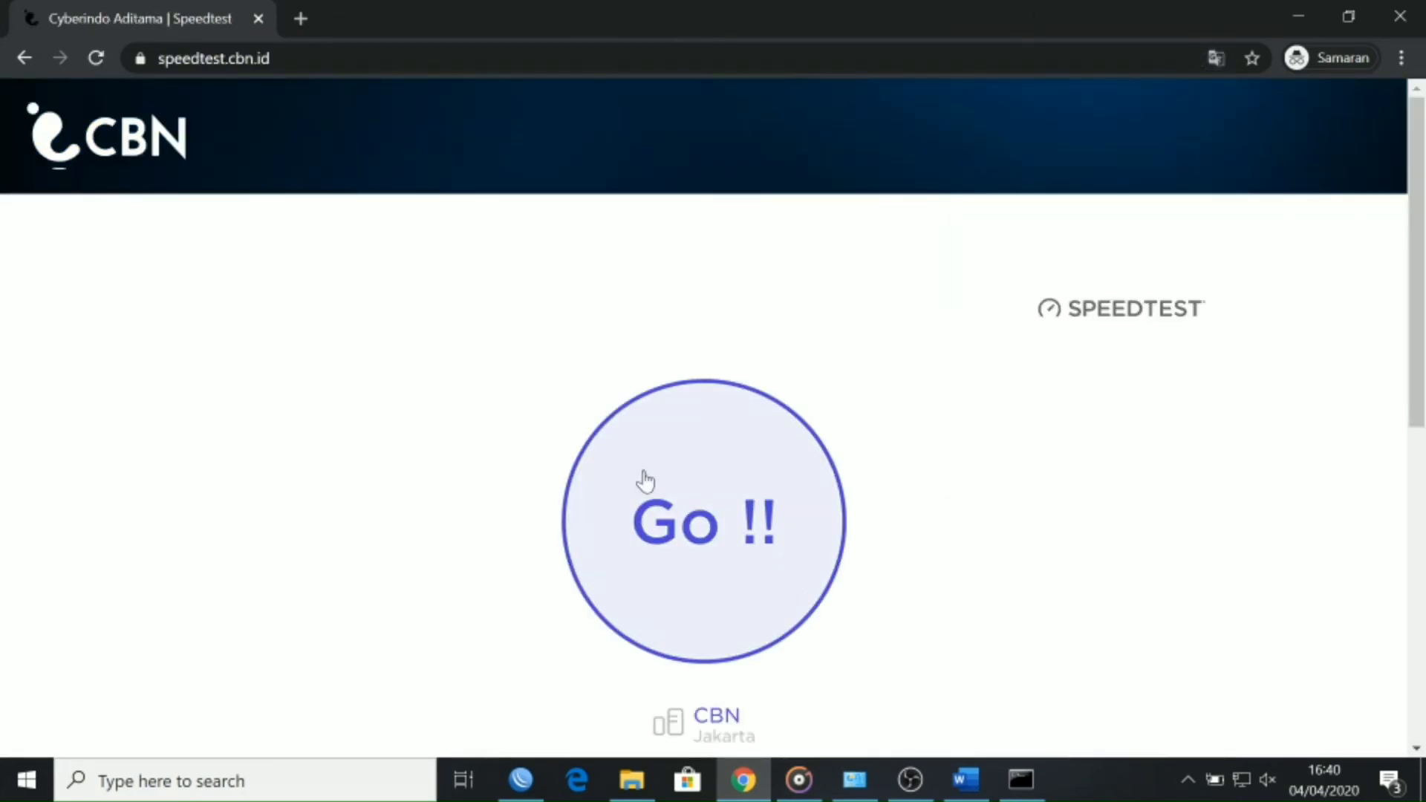
left_click(641, 484)
scroll(860, 557, "down", 8)
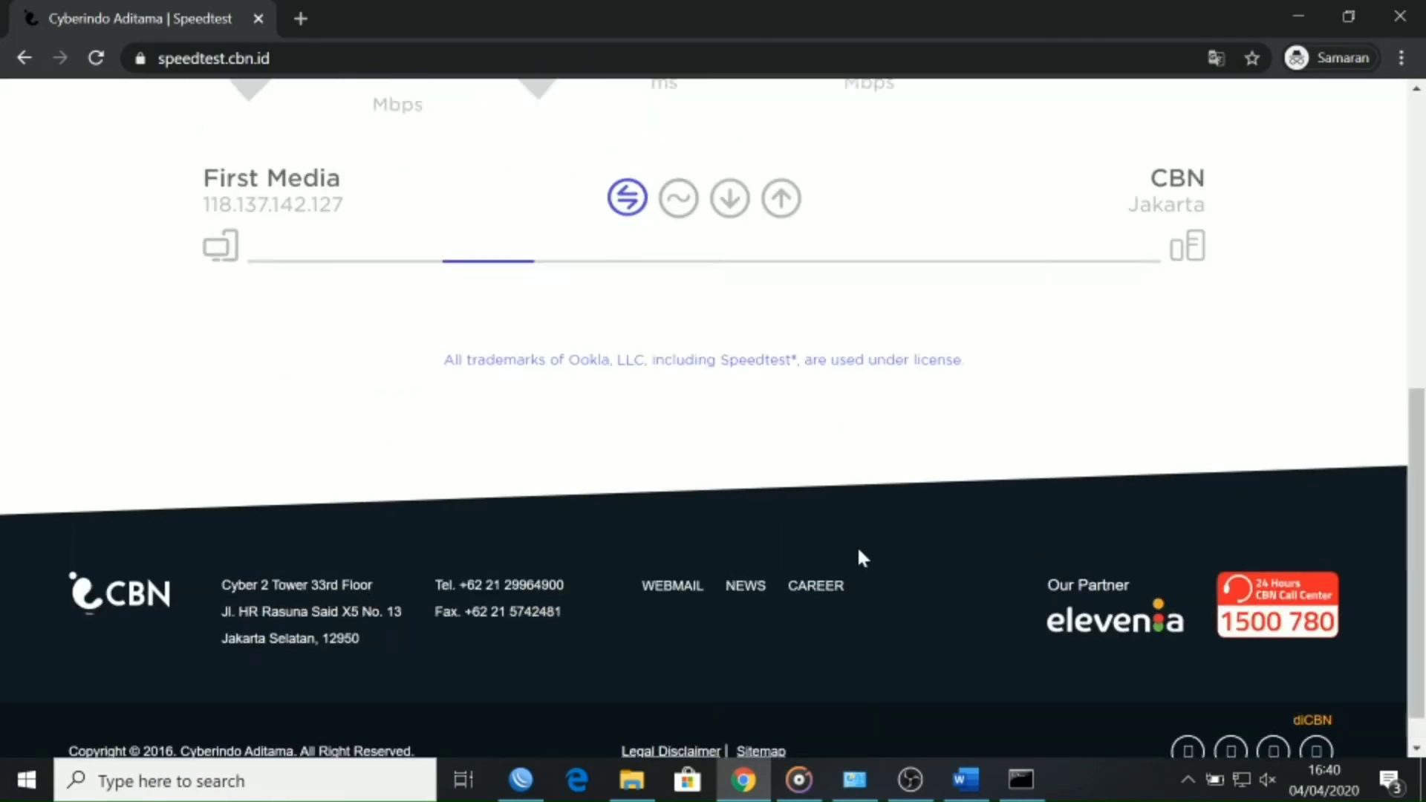
scroll(859, 557, "up", 7)
scroll(862, 557, "down", 5)
scroll(859, 565, "up", 5)
scroll(859, 557, "down", 3)
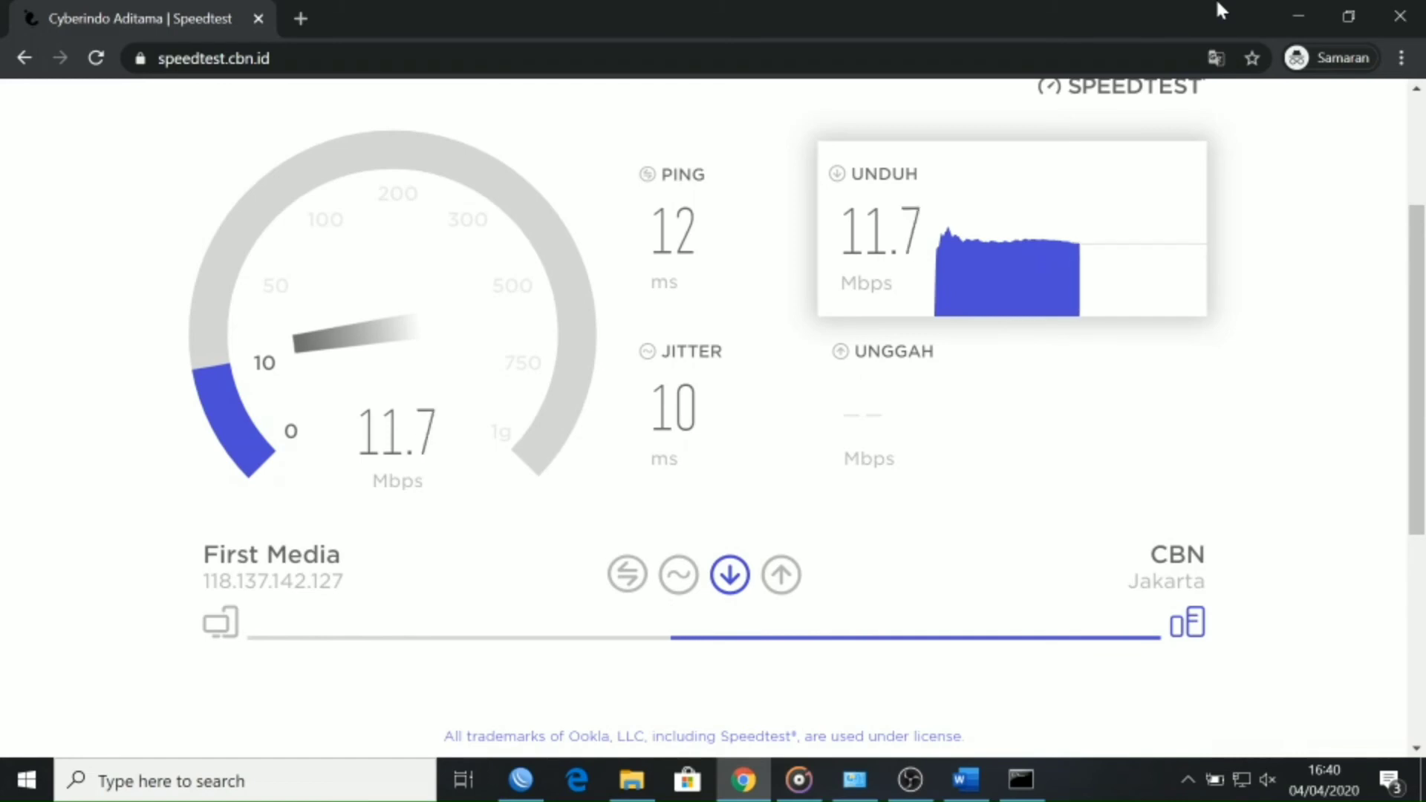
mouse_move(1029, 760)
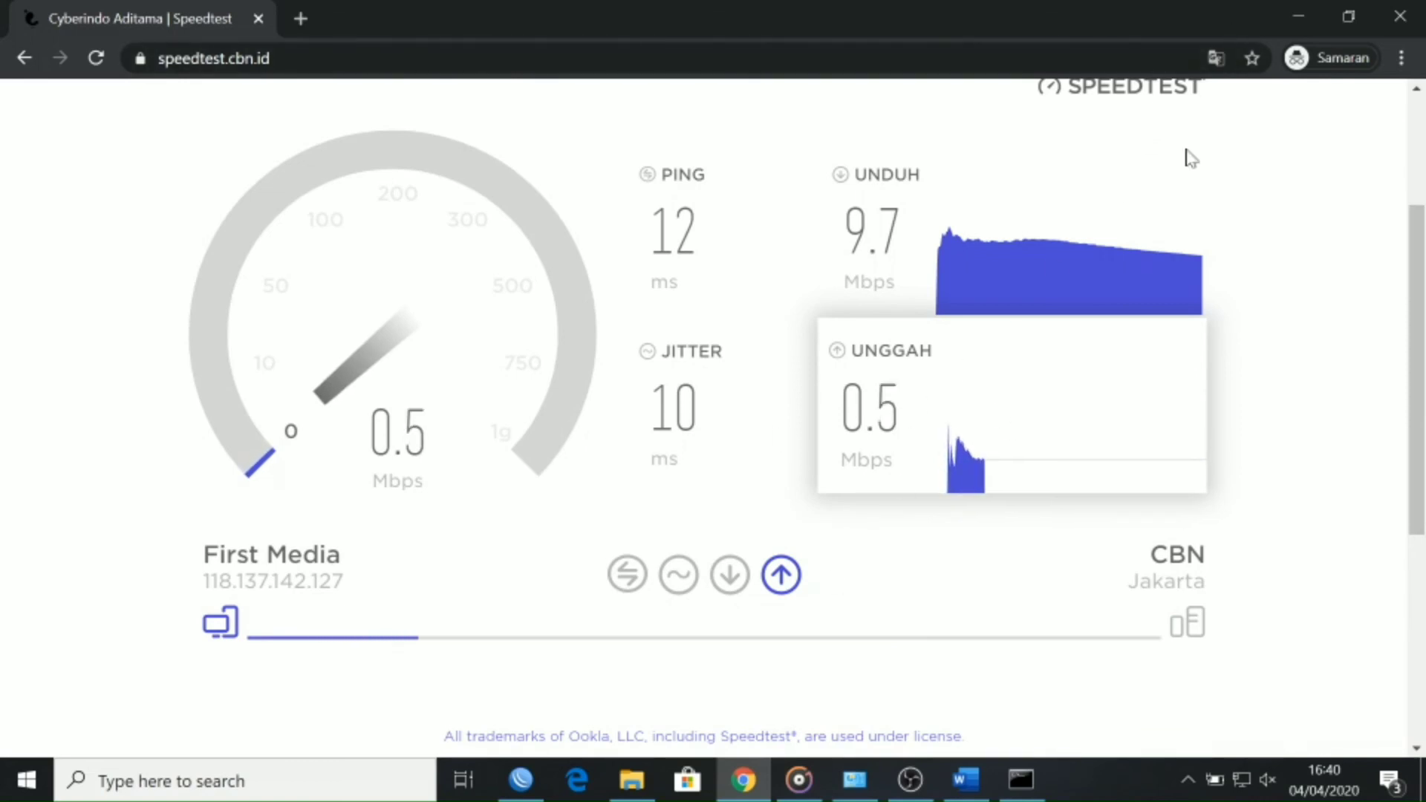
key("super")
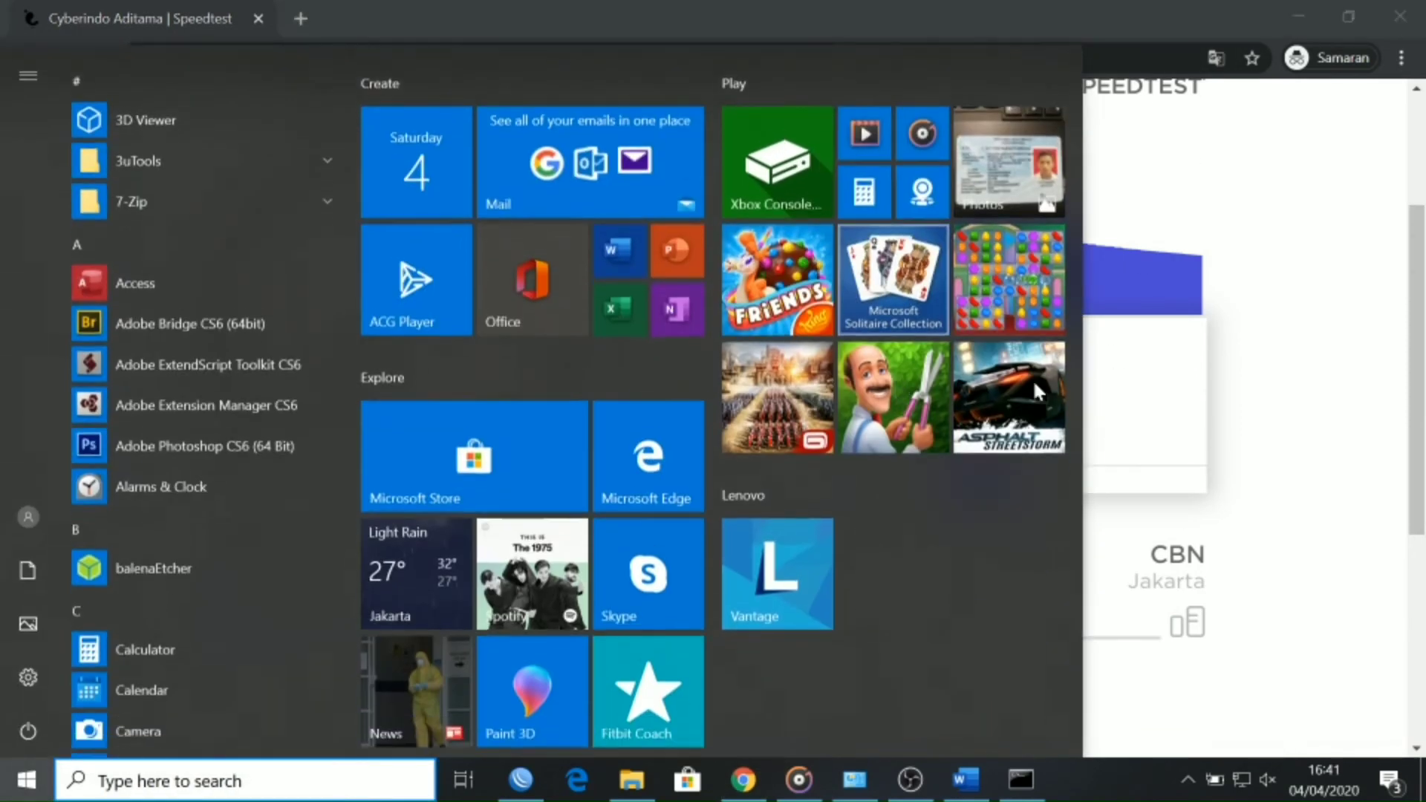
left_click(1168, 373)
triple_click(911, 408)
left_click(1294, 449)
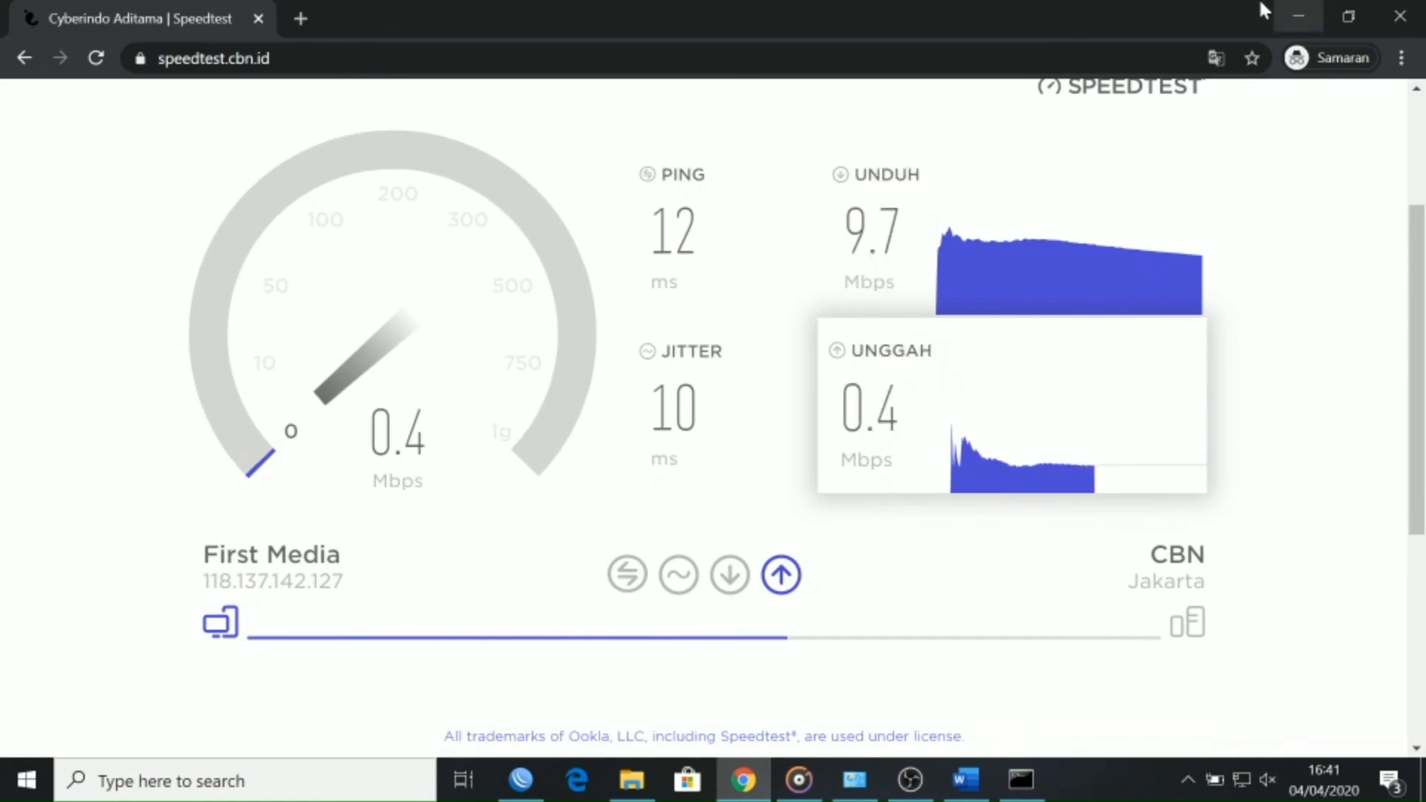
Step: Minimize Chrome and the Command Prompt, and open the router's system clock settings in WinBox to check the time
left_click(1298, 17)
left_click(930, 70)
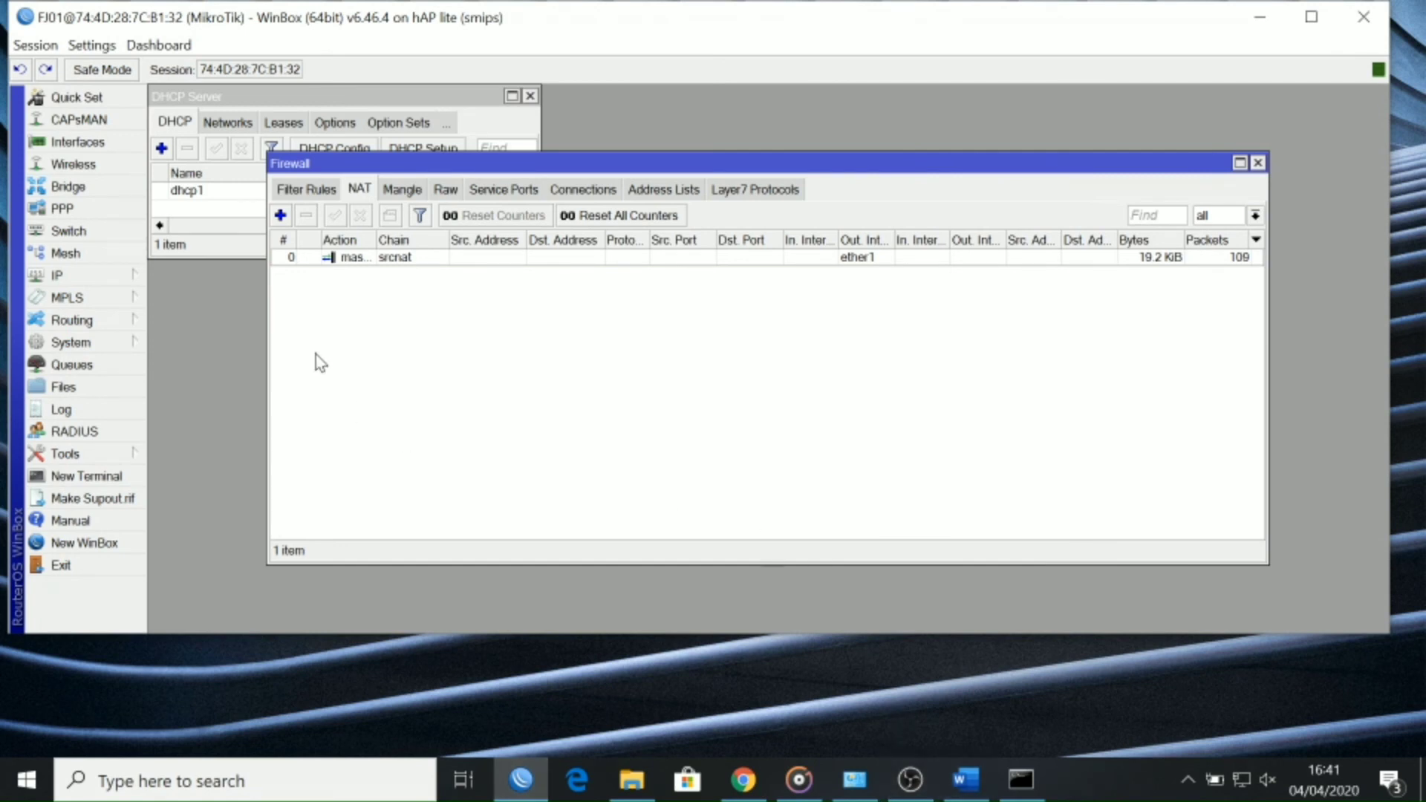
left_click(74, 343)
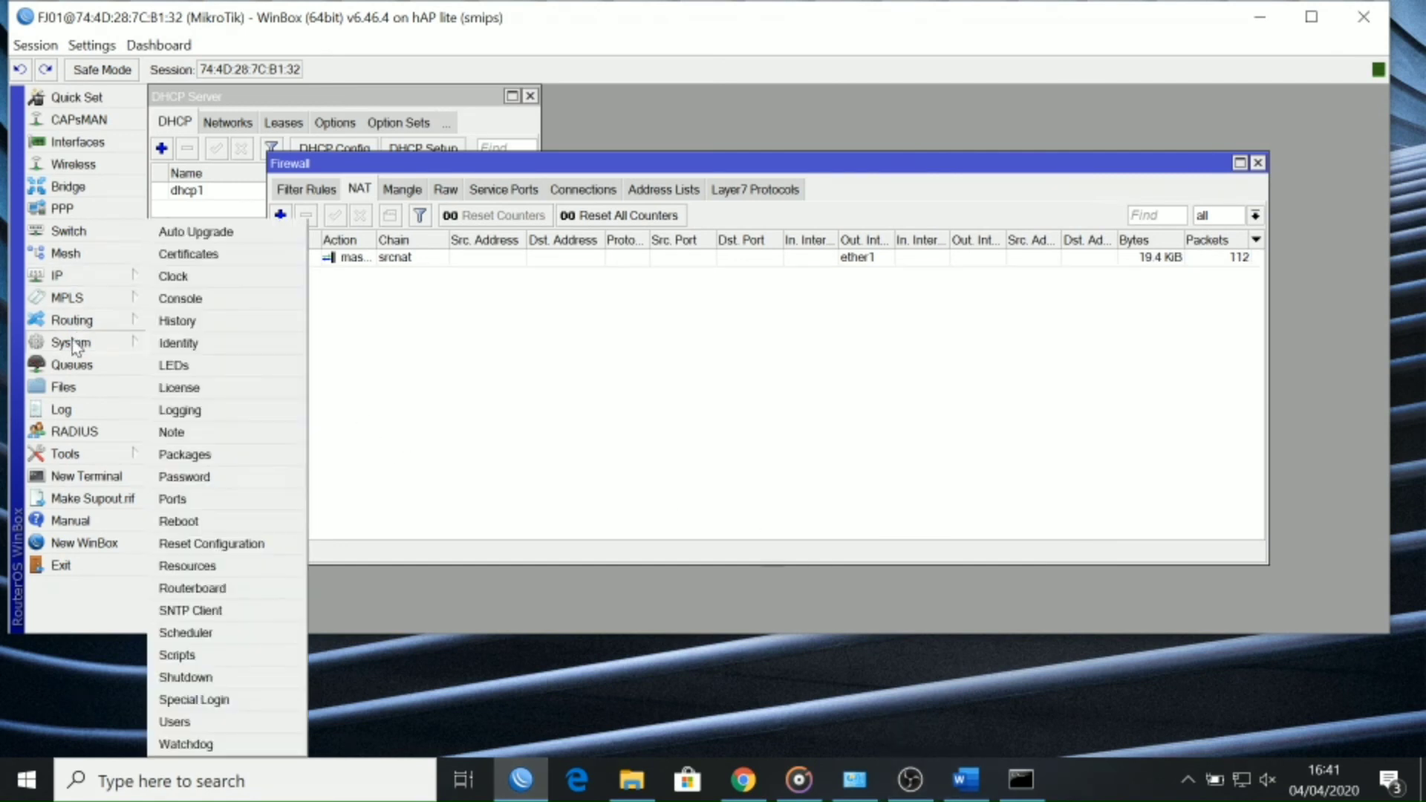
left_click(245, 276)
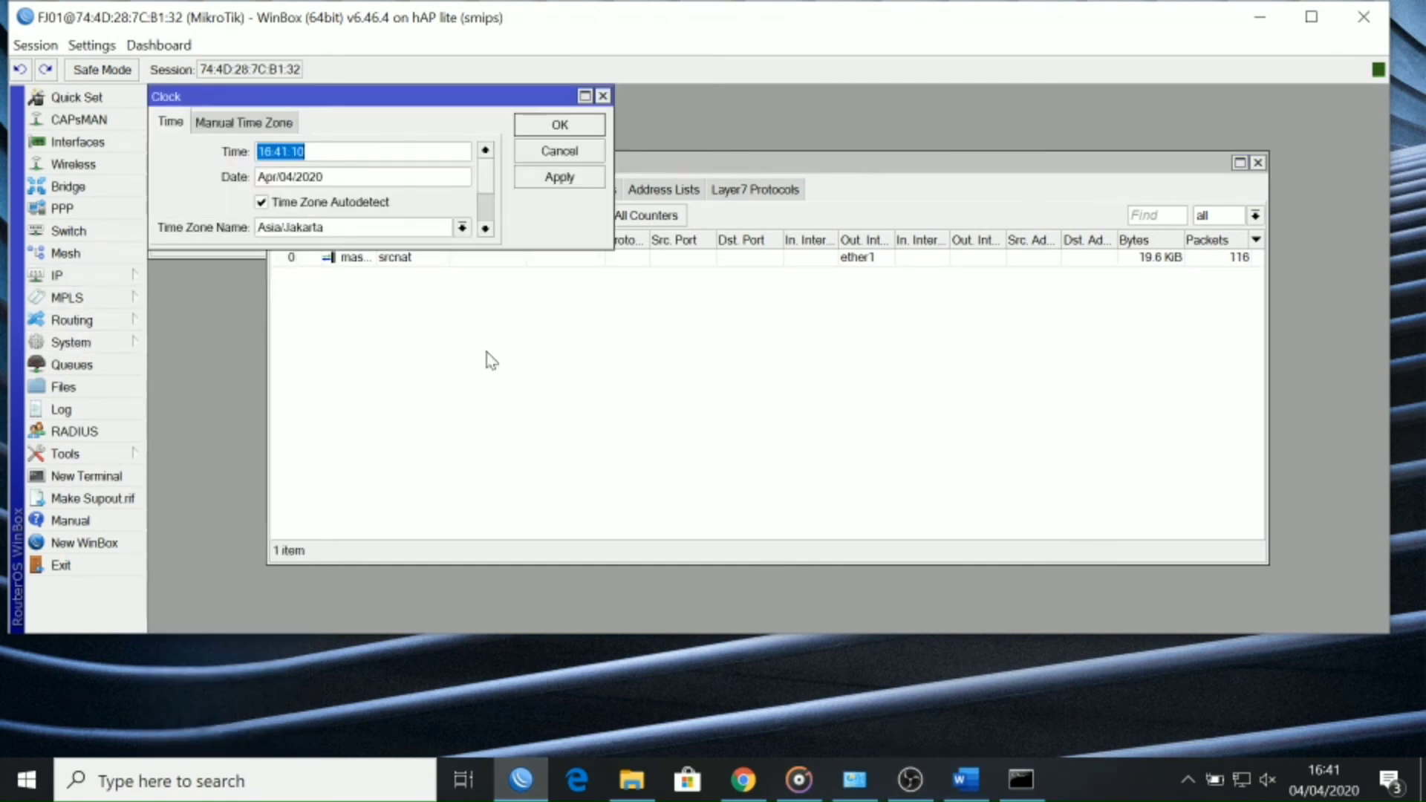
Step: Close the clock settings, then enable the router's SNTP client with 0.id.pool.ntp.org as the primary NTP server
left_click(603, 97)
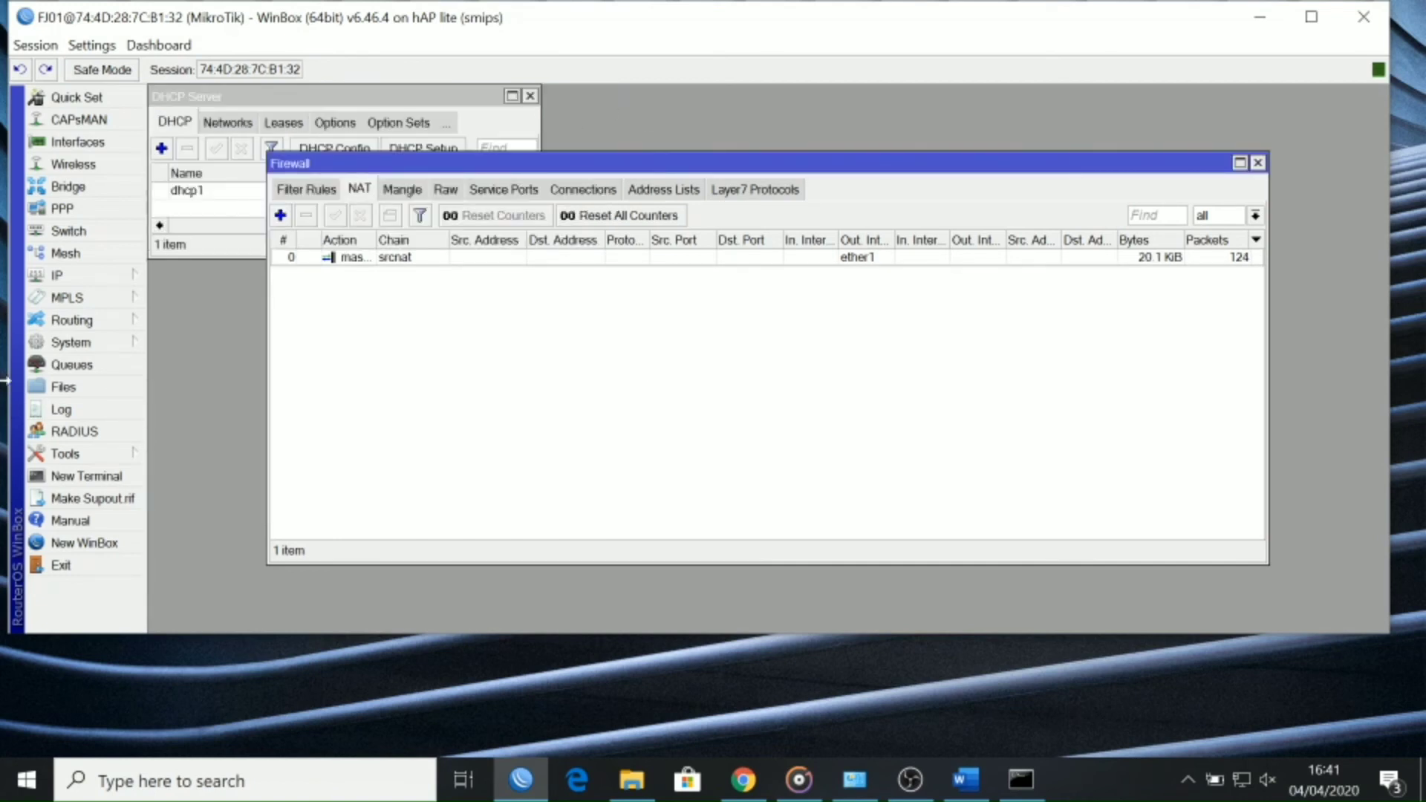
left_click(90, 343)
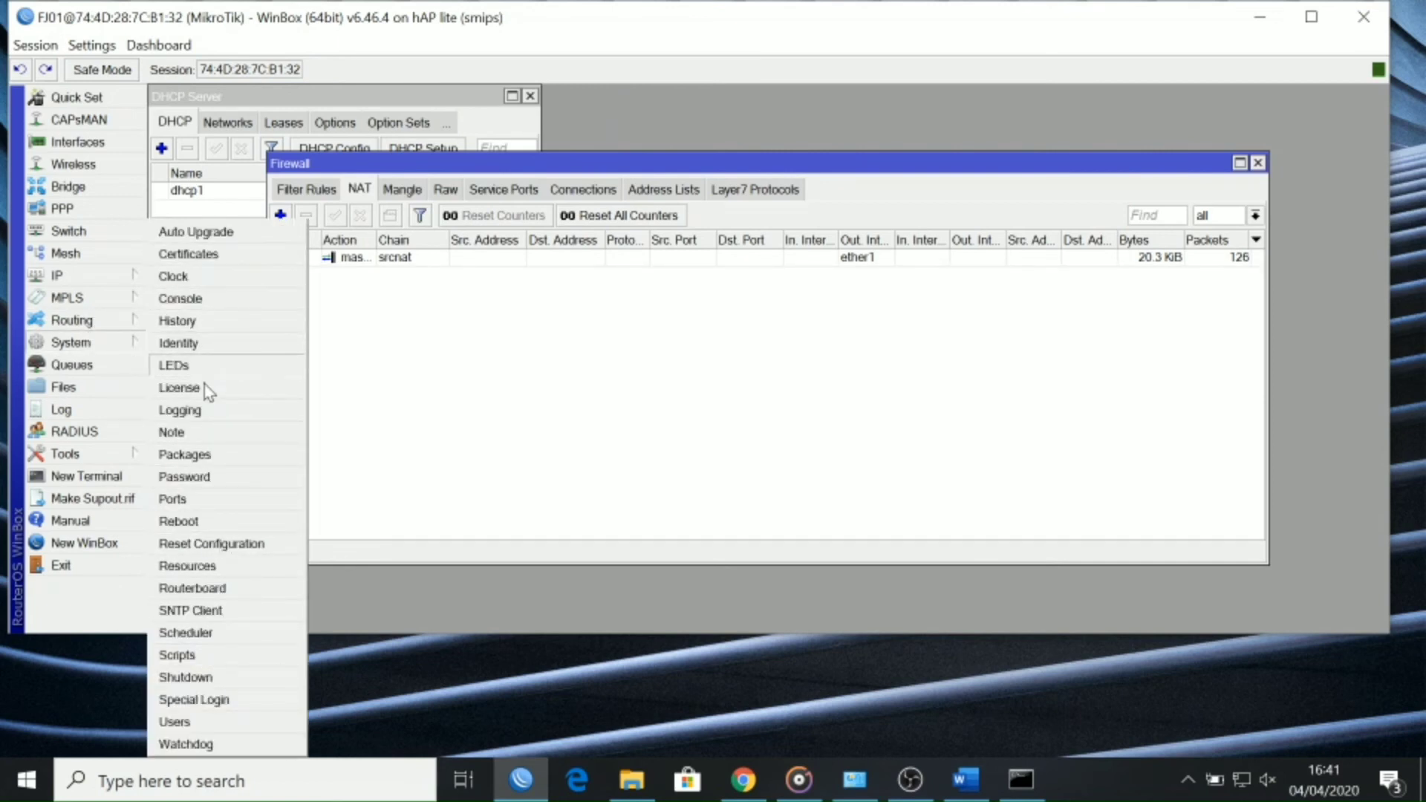
left_click(223, 610)
left_click(858, 125)
left_click(877, 174)
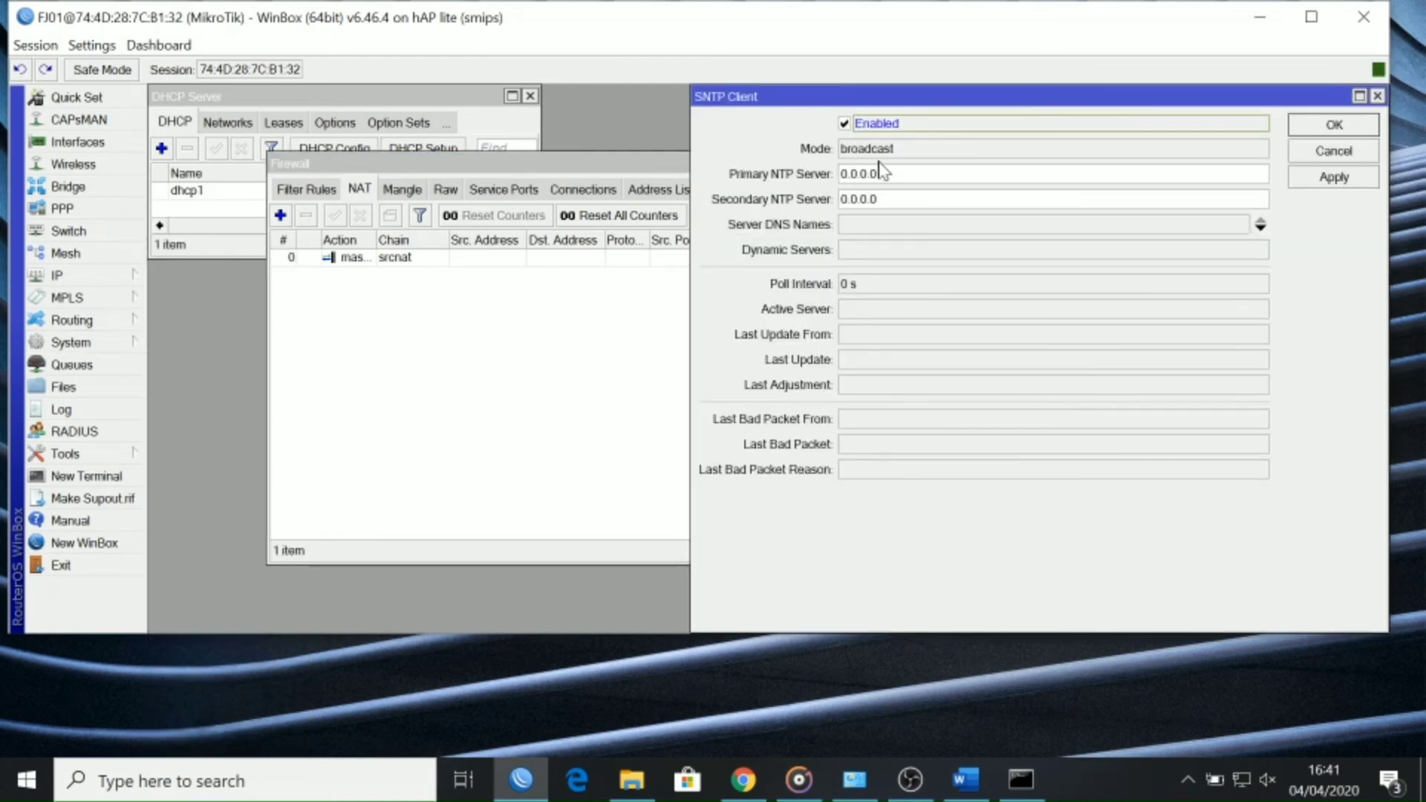
double_click(877, 174)
type("0.id.p")
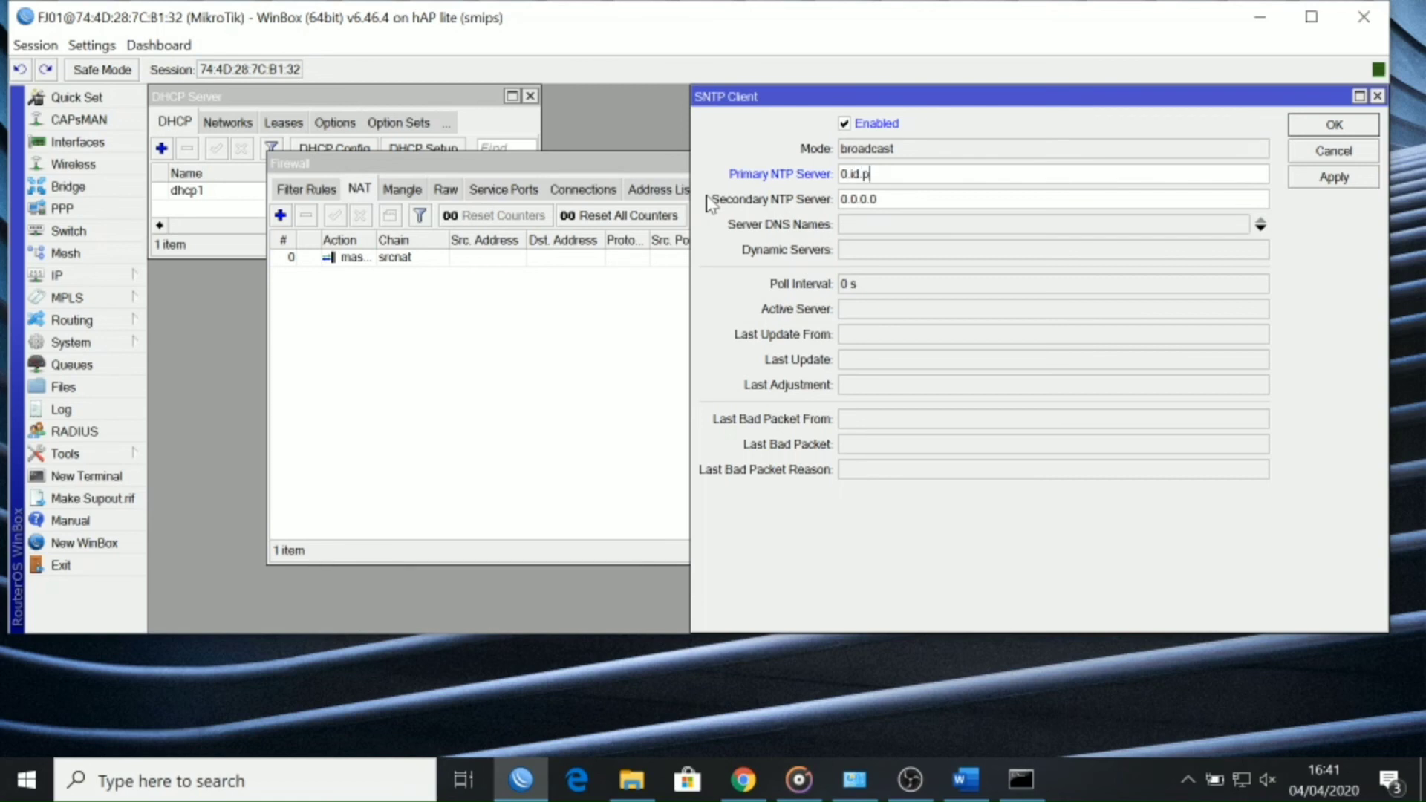
type("ool.ntp.org")
Step: Set the secondary NTP server to 1.id.pool.ntp.org, then apply and confirm the SNTP client settings
key("Tab")
type("1")
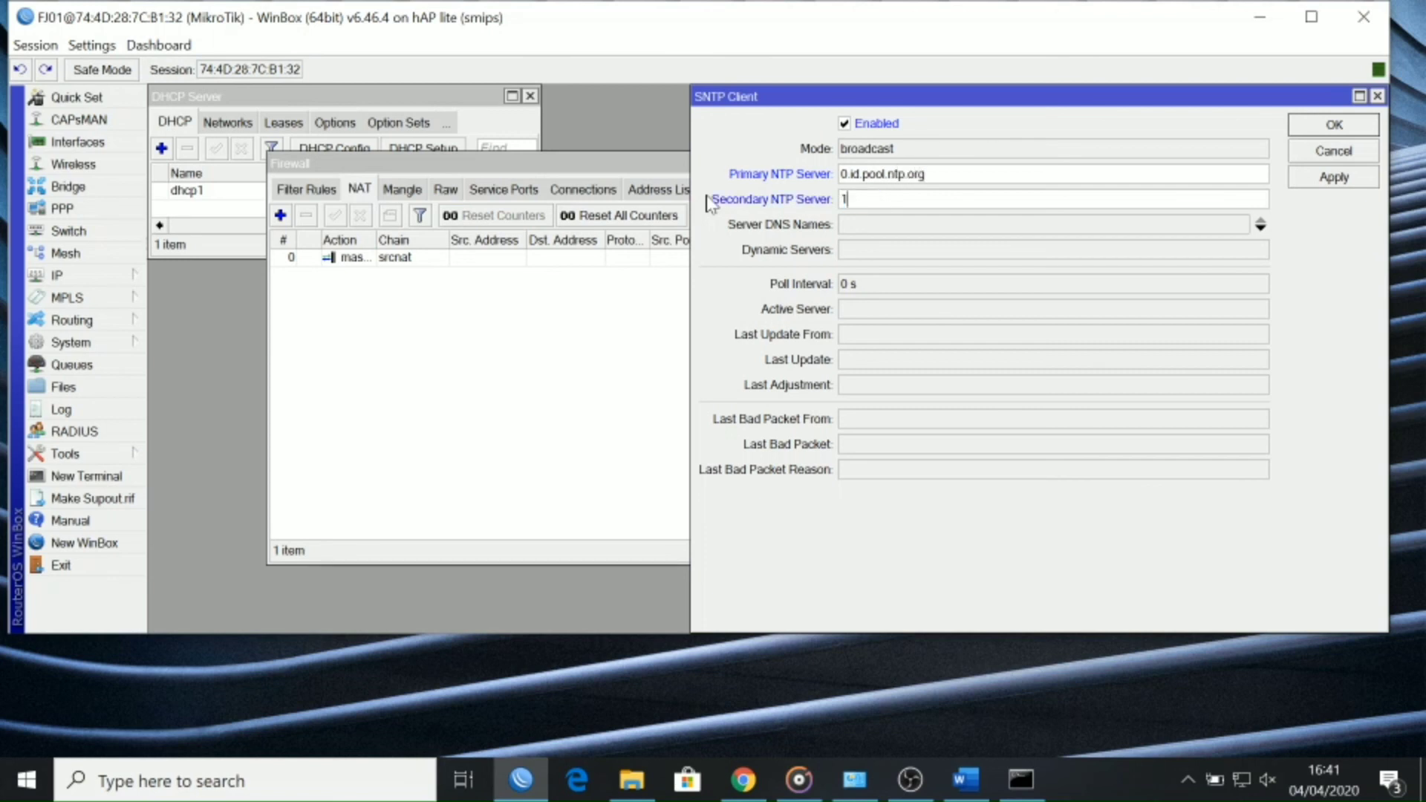
type(".id.pool.ntp.org")
left_click(1343, 180)
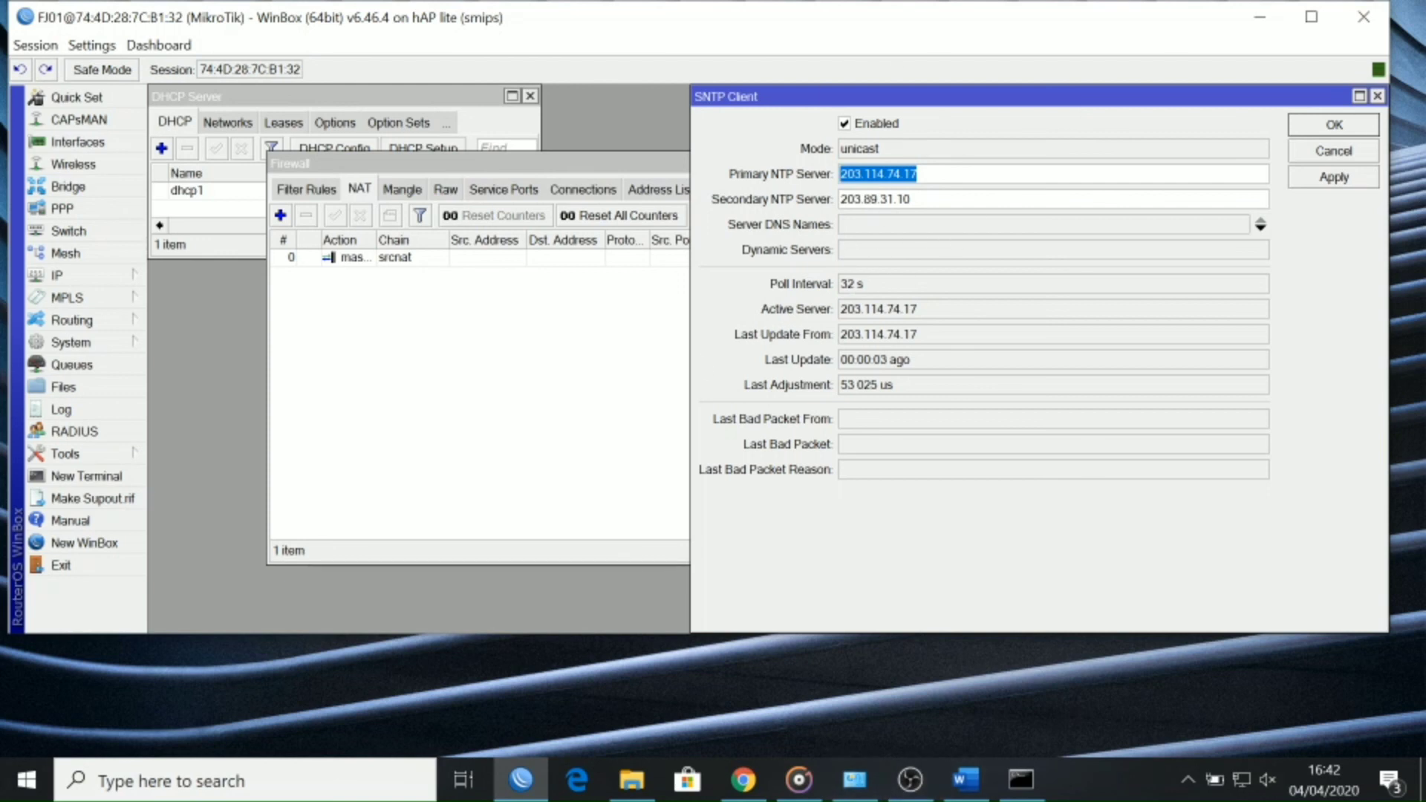
key("Tab")
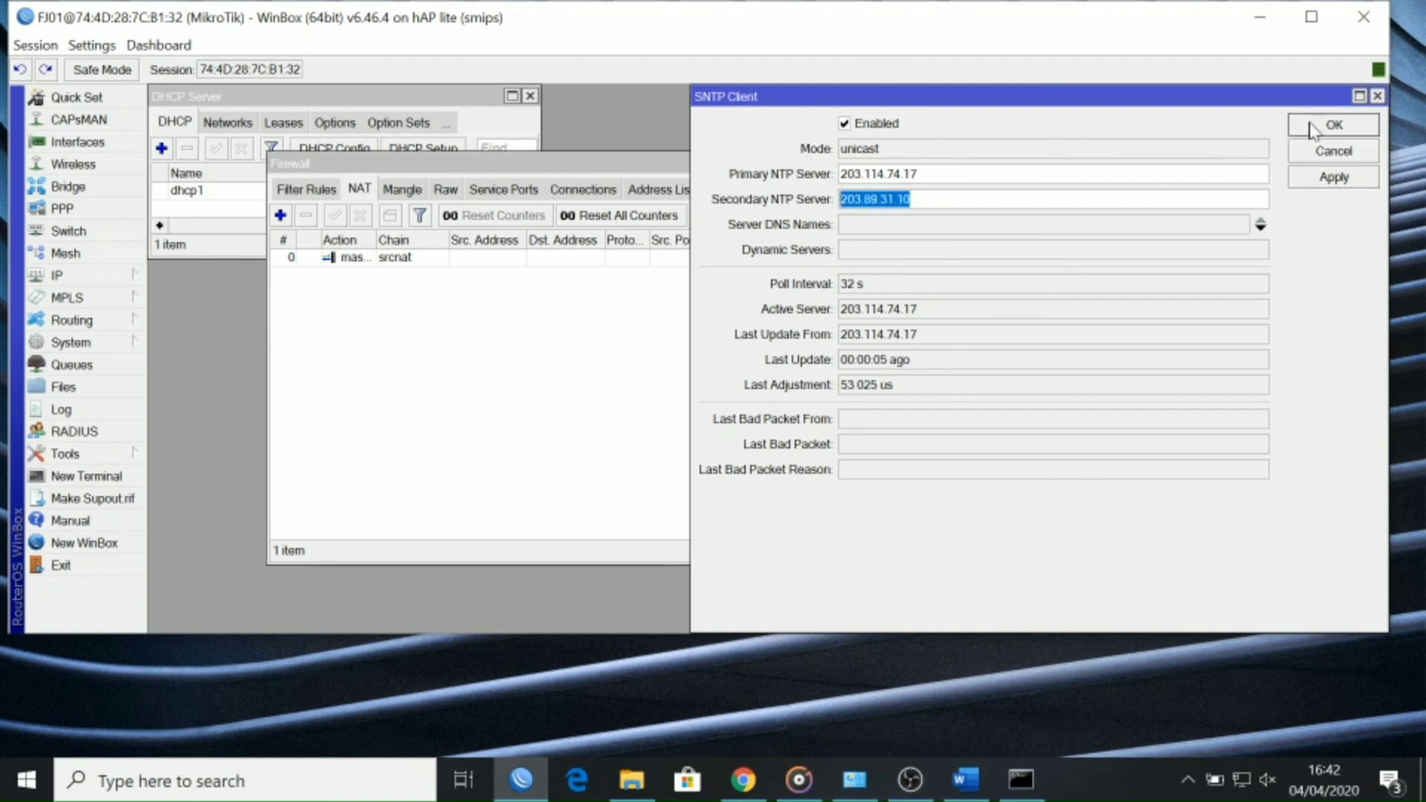
left_click(1334, 125)
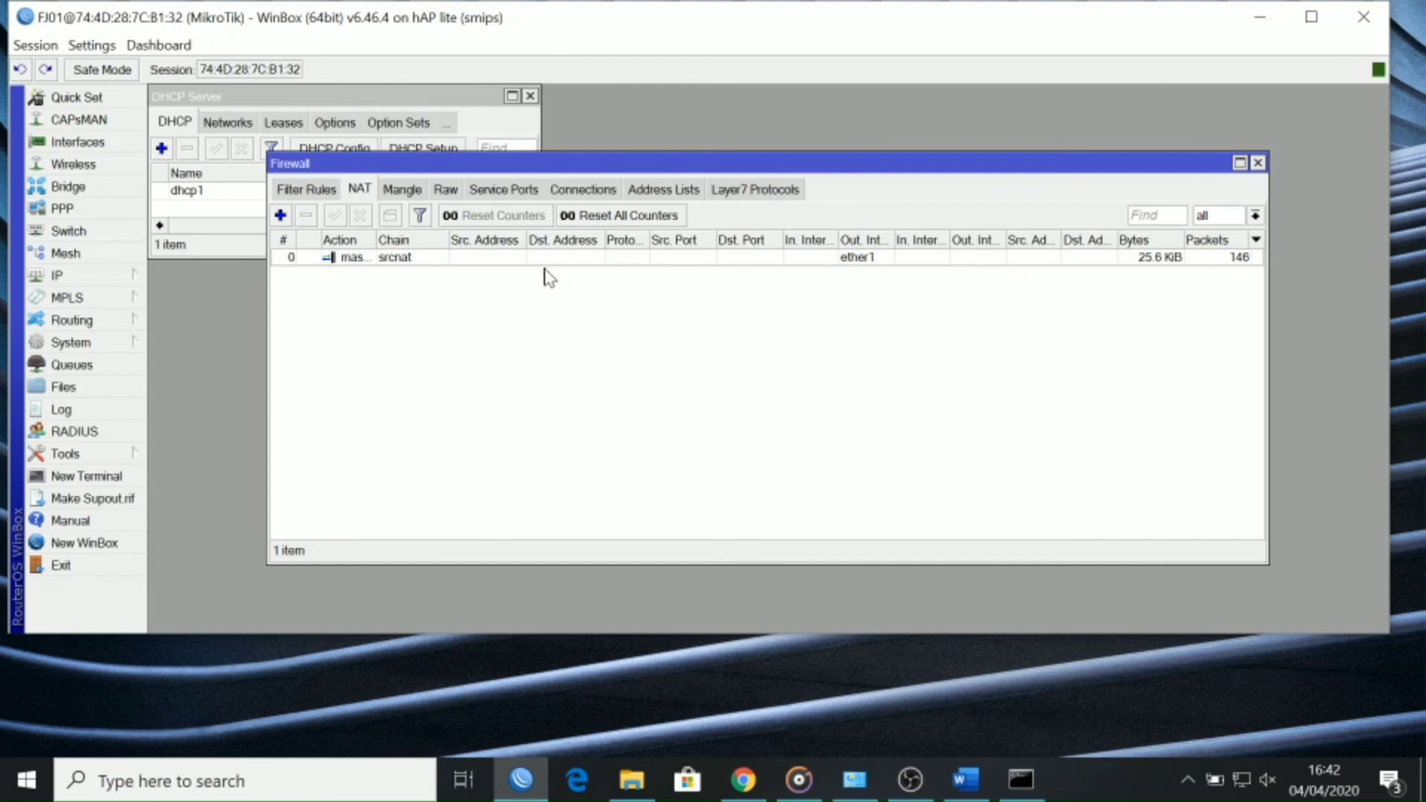
Step: Close the remaining Firewall, DHCP Server, Address List, Terminal and DHCP Client windows to clear the workspace
left_click(1257, 163)
left_click(530, 96)
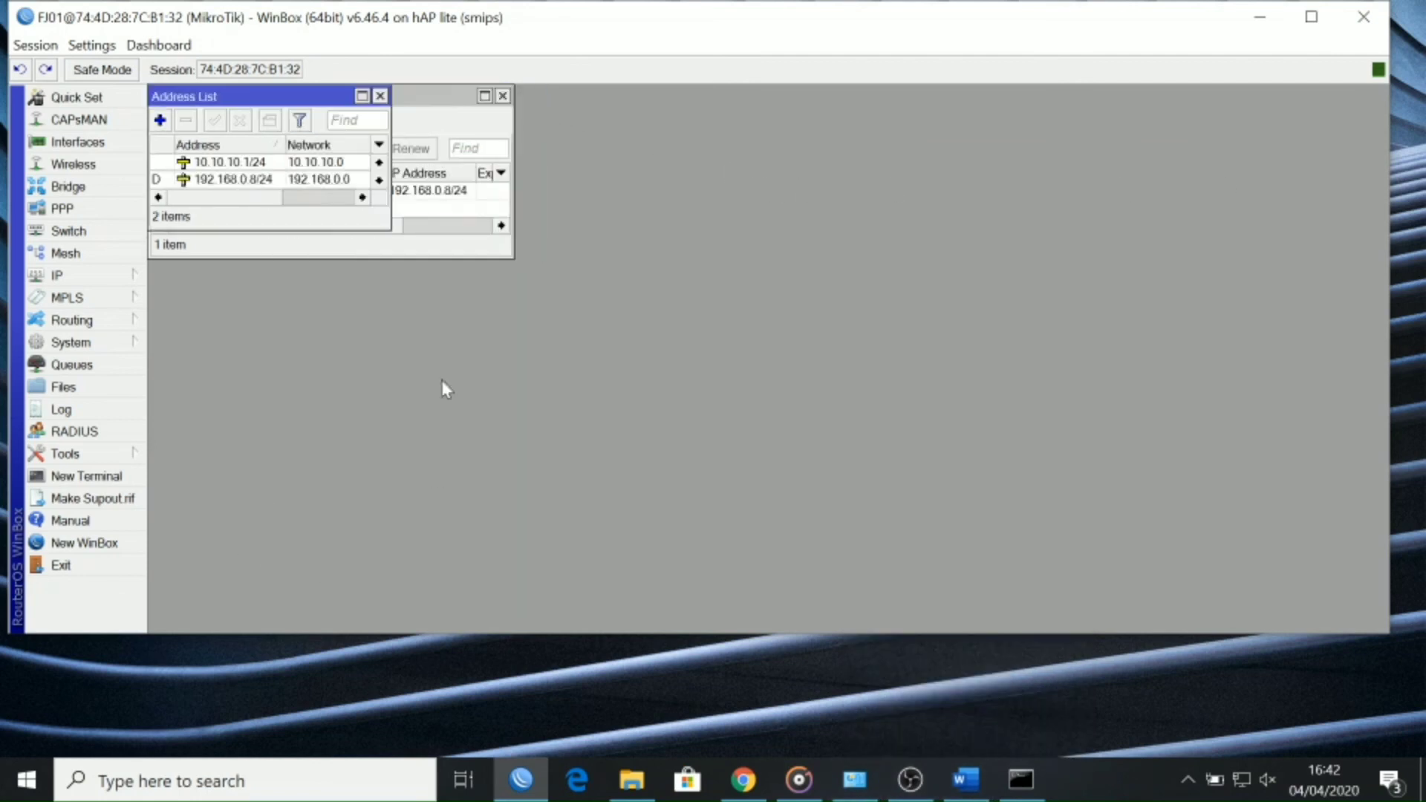
left_click(381, 96)
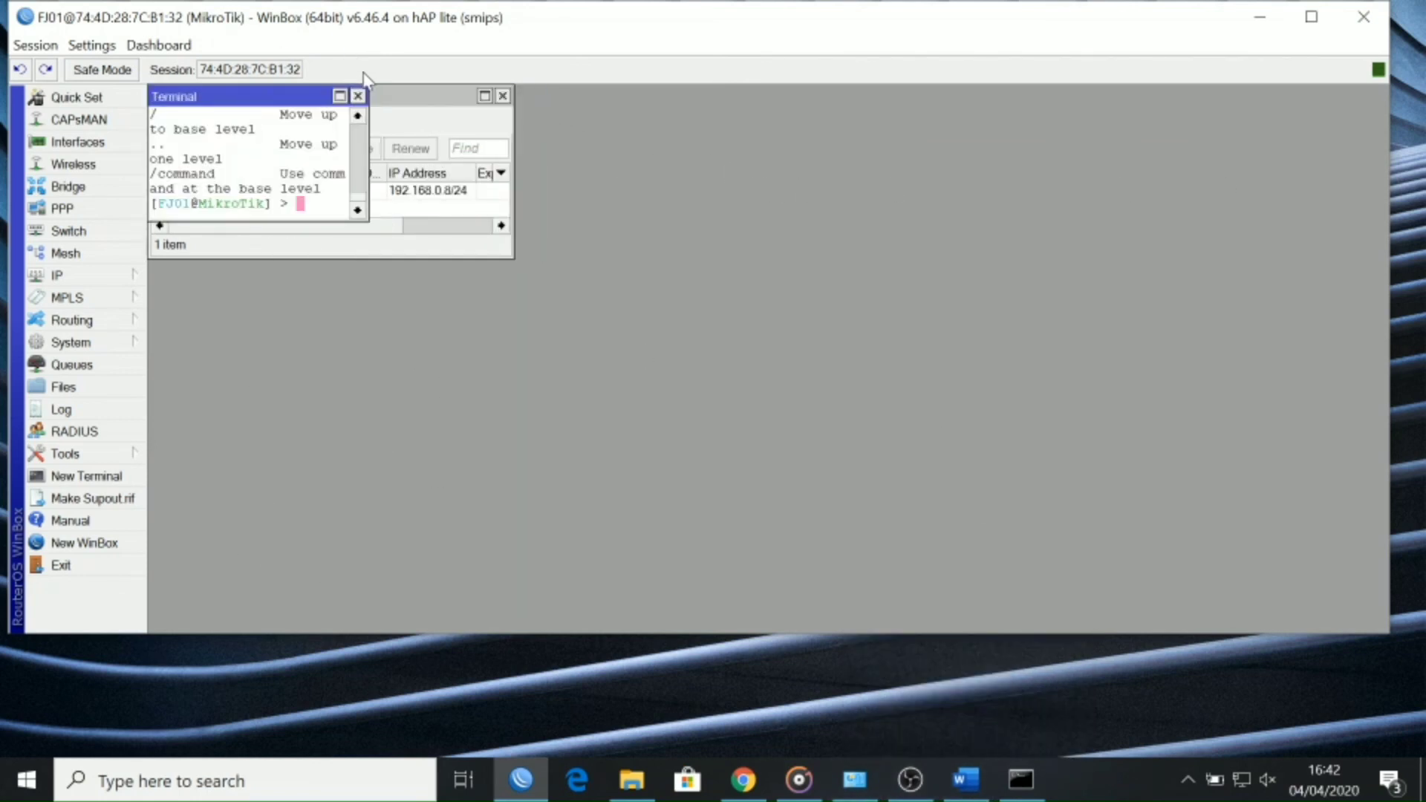
left_click(364, 95)
left_click(503, 96)
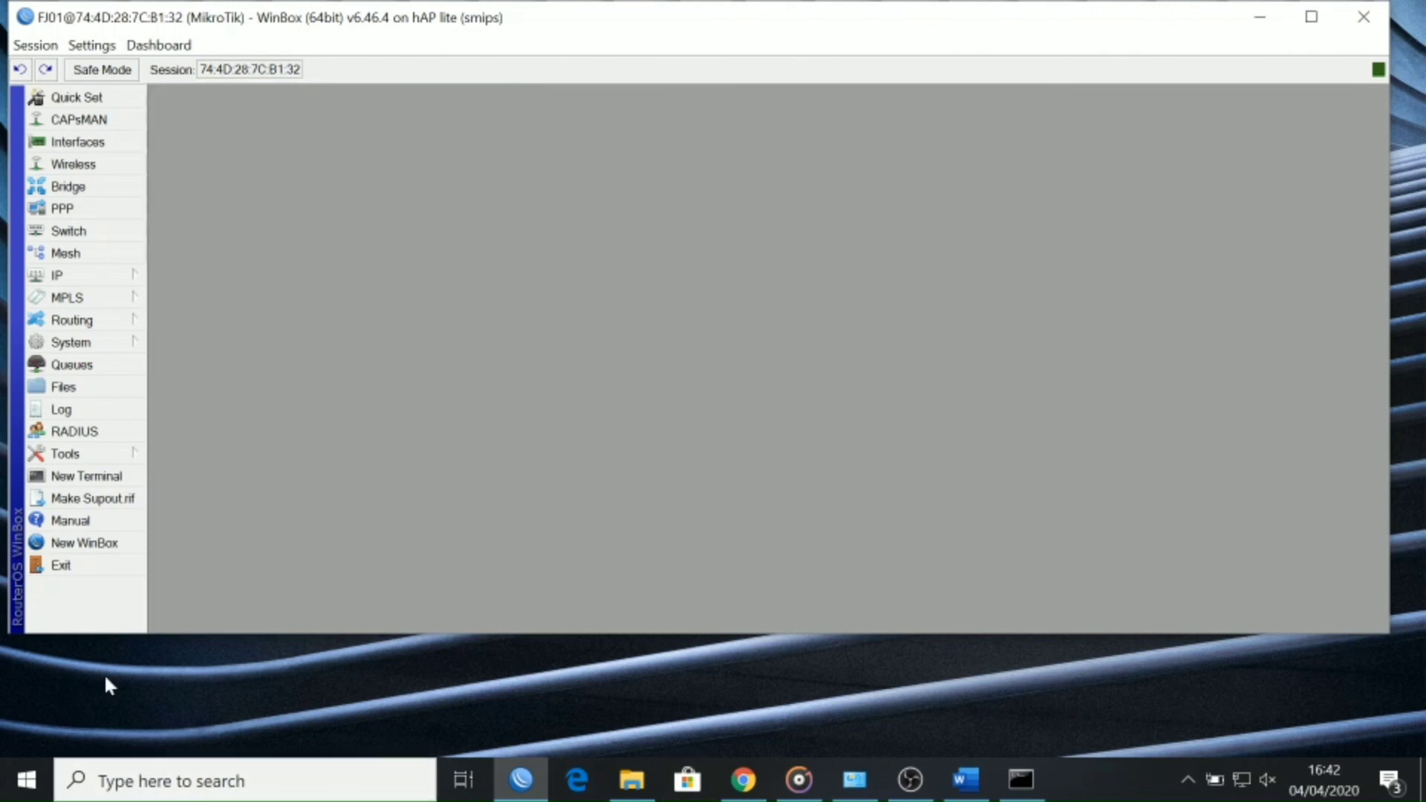